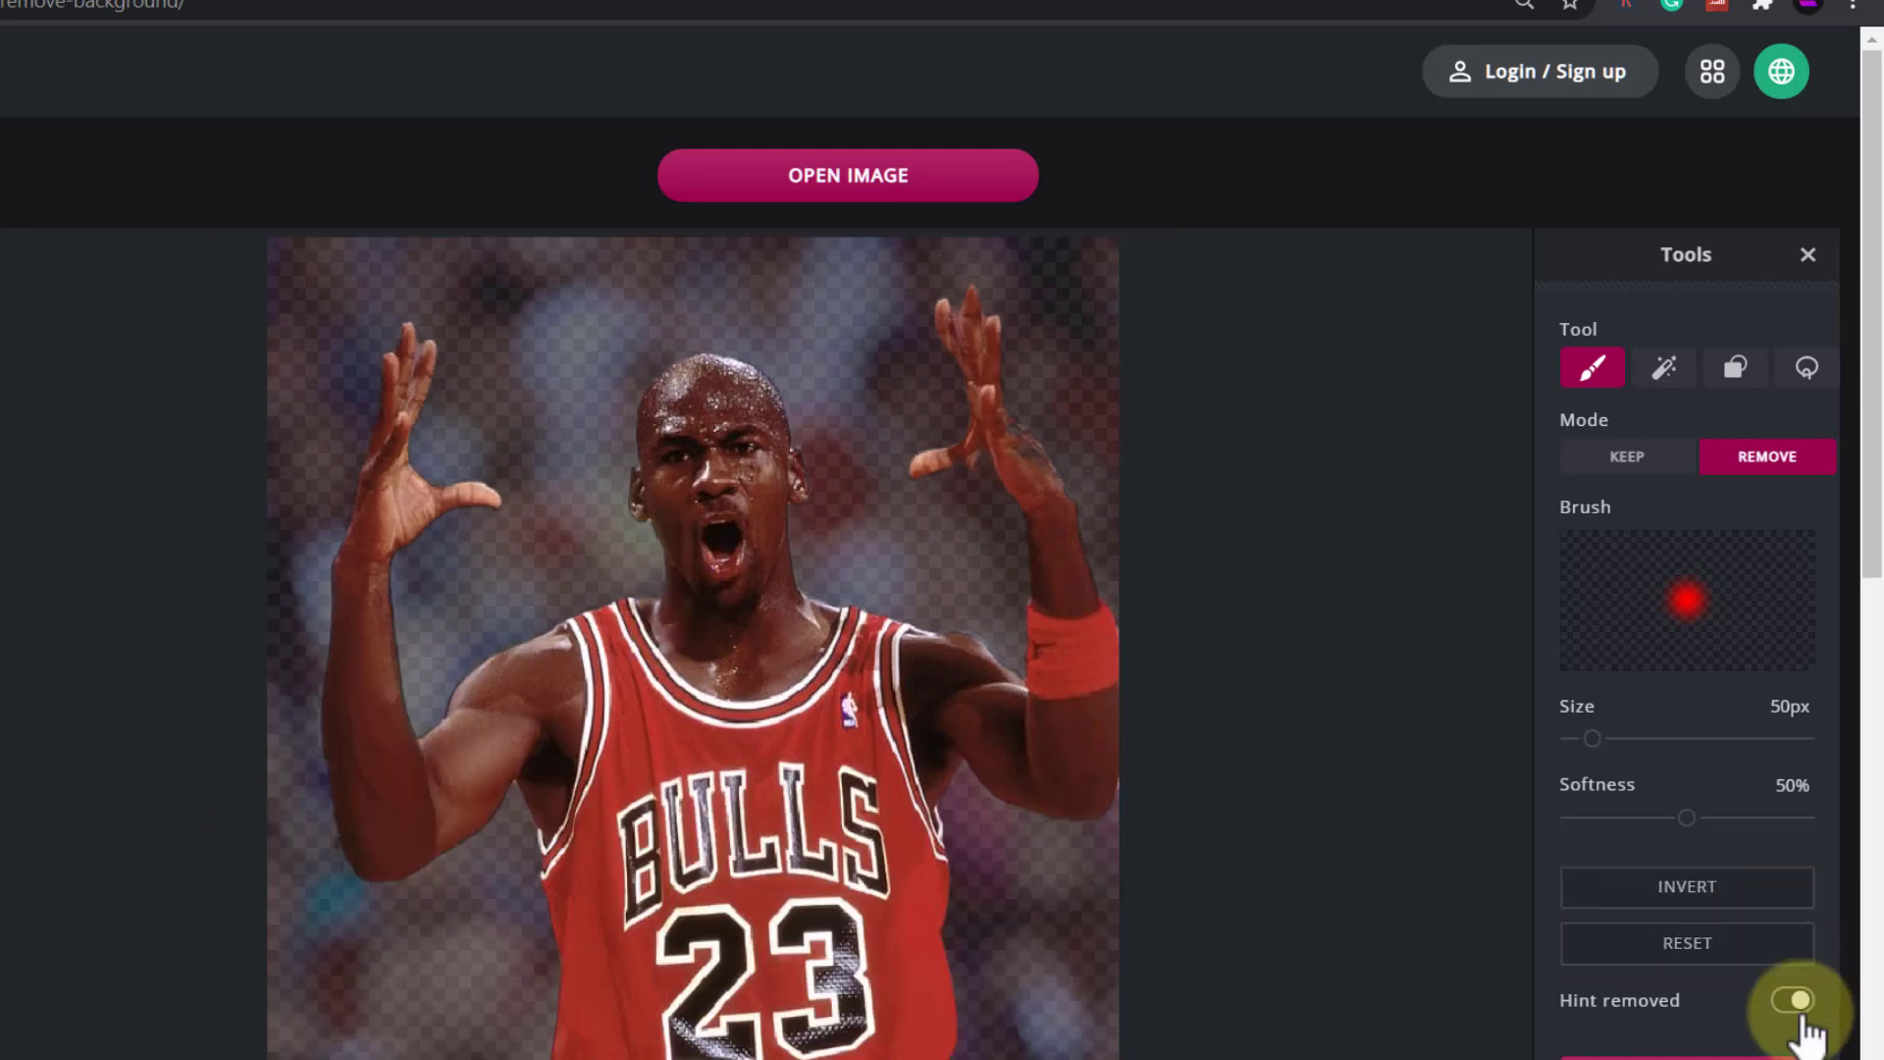
# Toggle the Hint removed view on and off on the Jordan cutout, ending with it shown
pyautogui.click(1800, 1011)
pyautogui.click(1802, 1016)
pyautogui.click(1802, 1016)
pyautogui.click(1802, 1015)
pyautogui.click(1802, 1016)
pyautogui.click(1802, 1015)
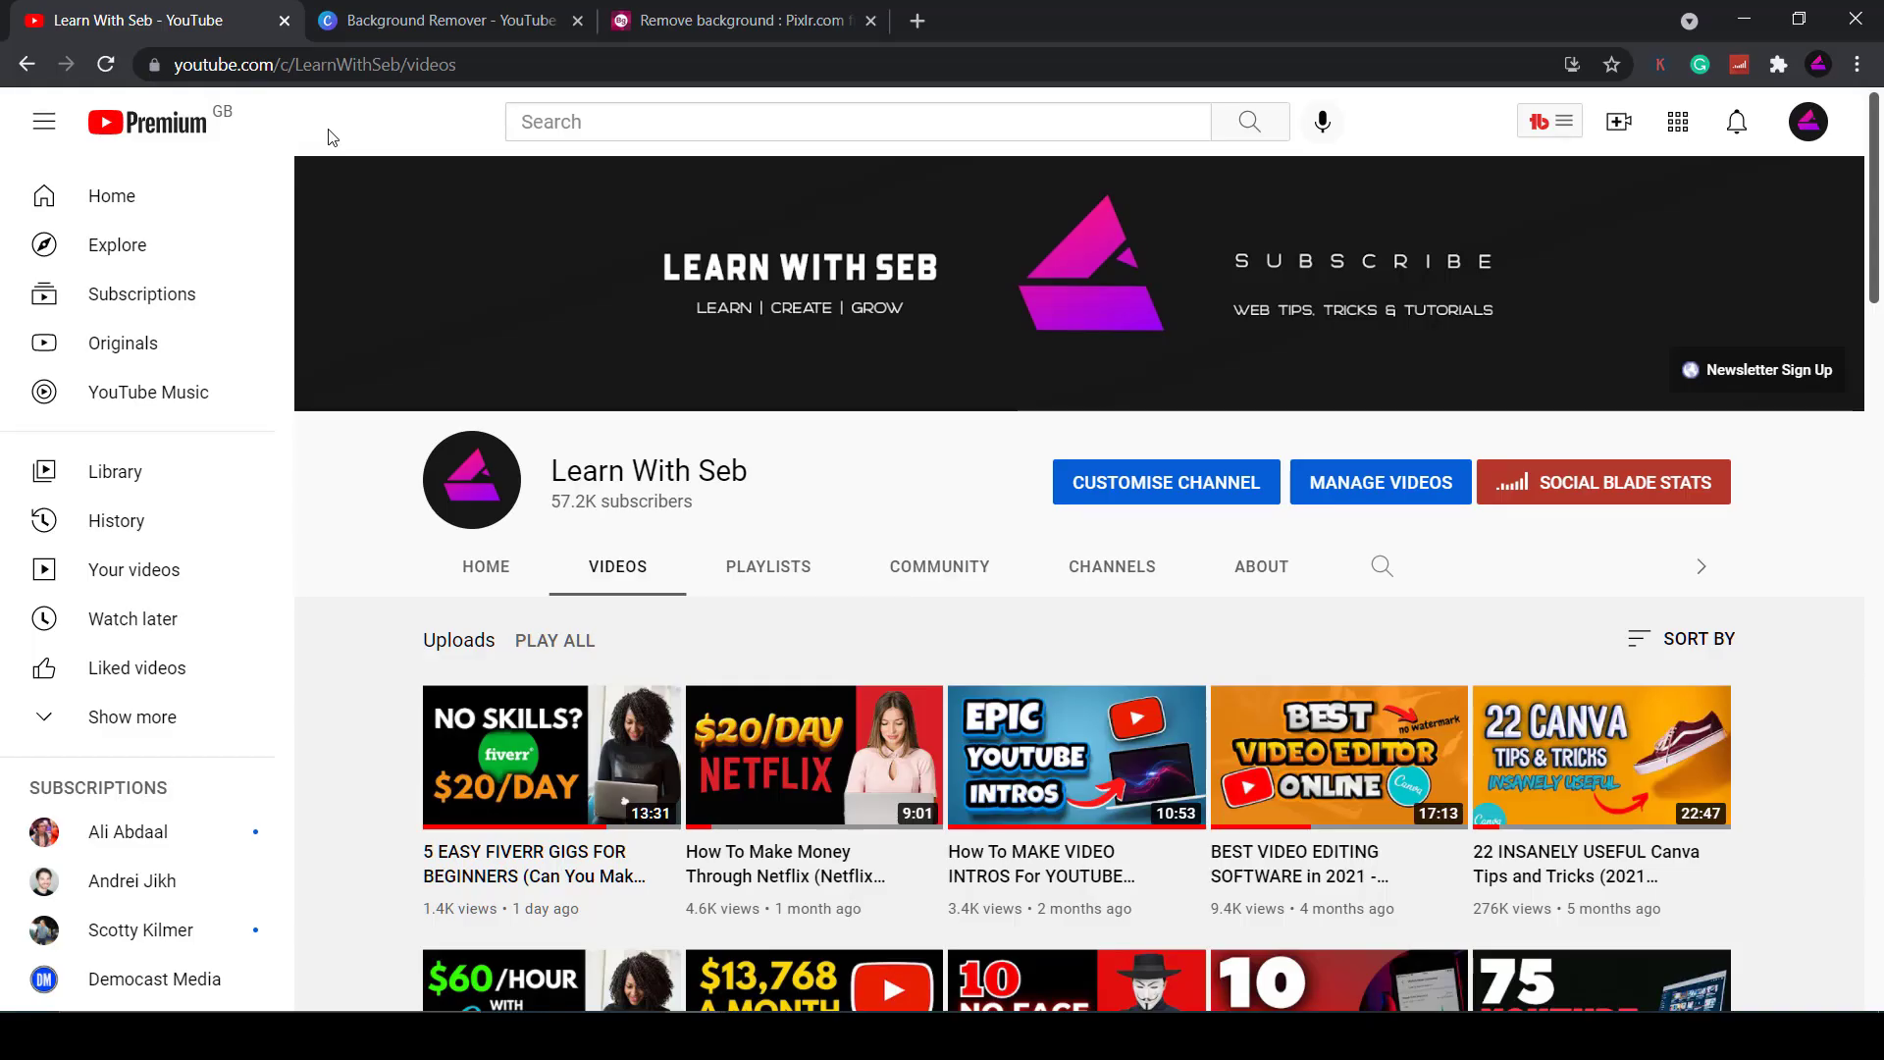
# Switch to the Canva 'Background Remover' design tab
pyautogui.click(452, 20)
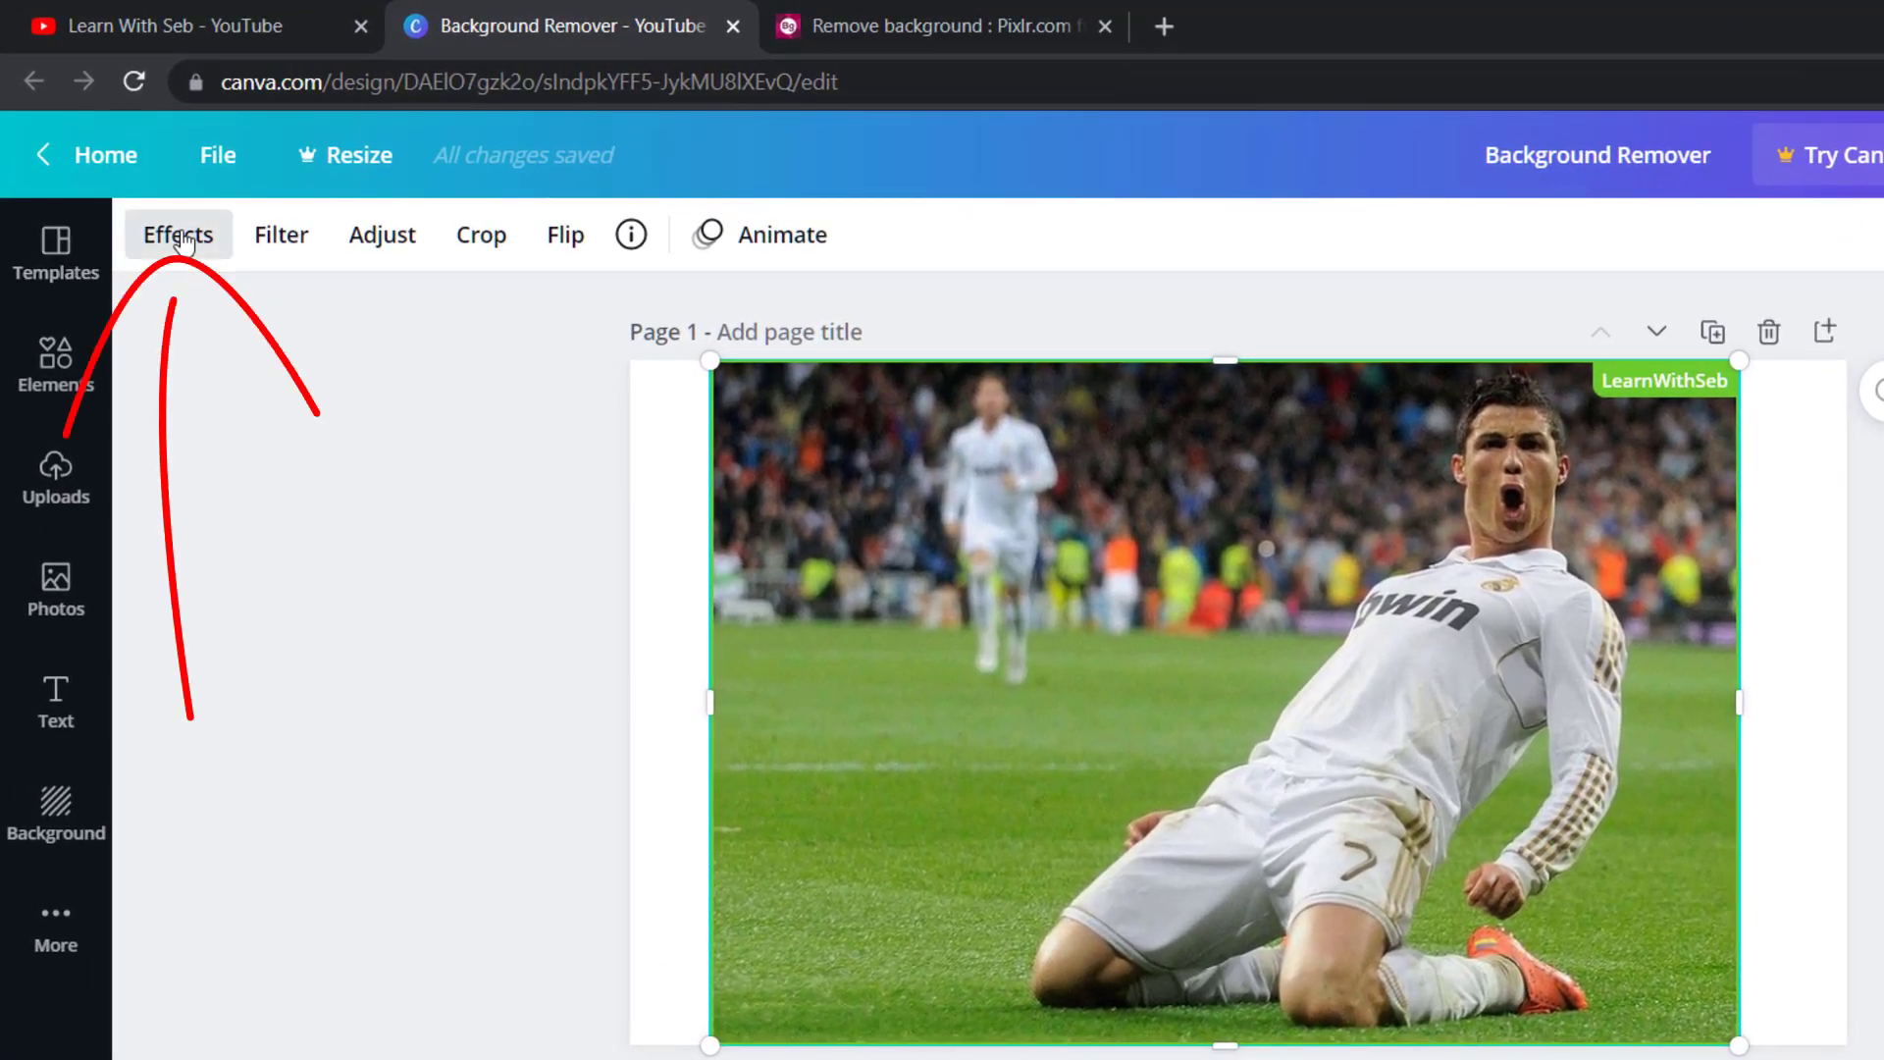
# Open the Effects panel for the selected footballer photo
pyautogui.click(182, 240)
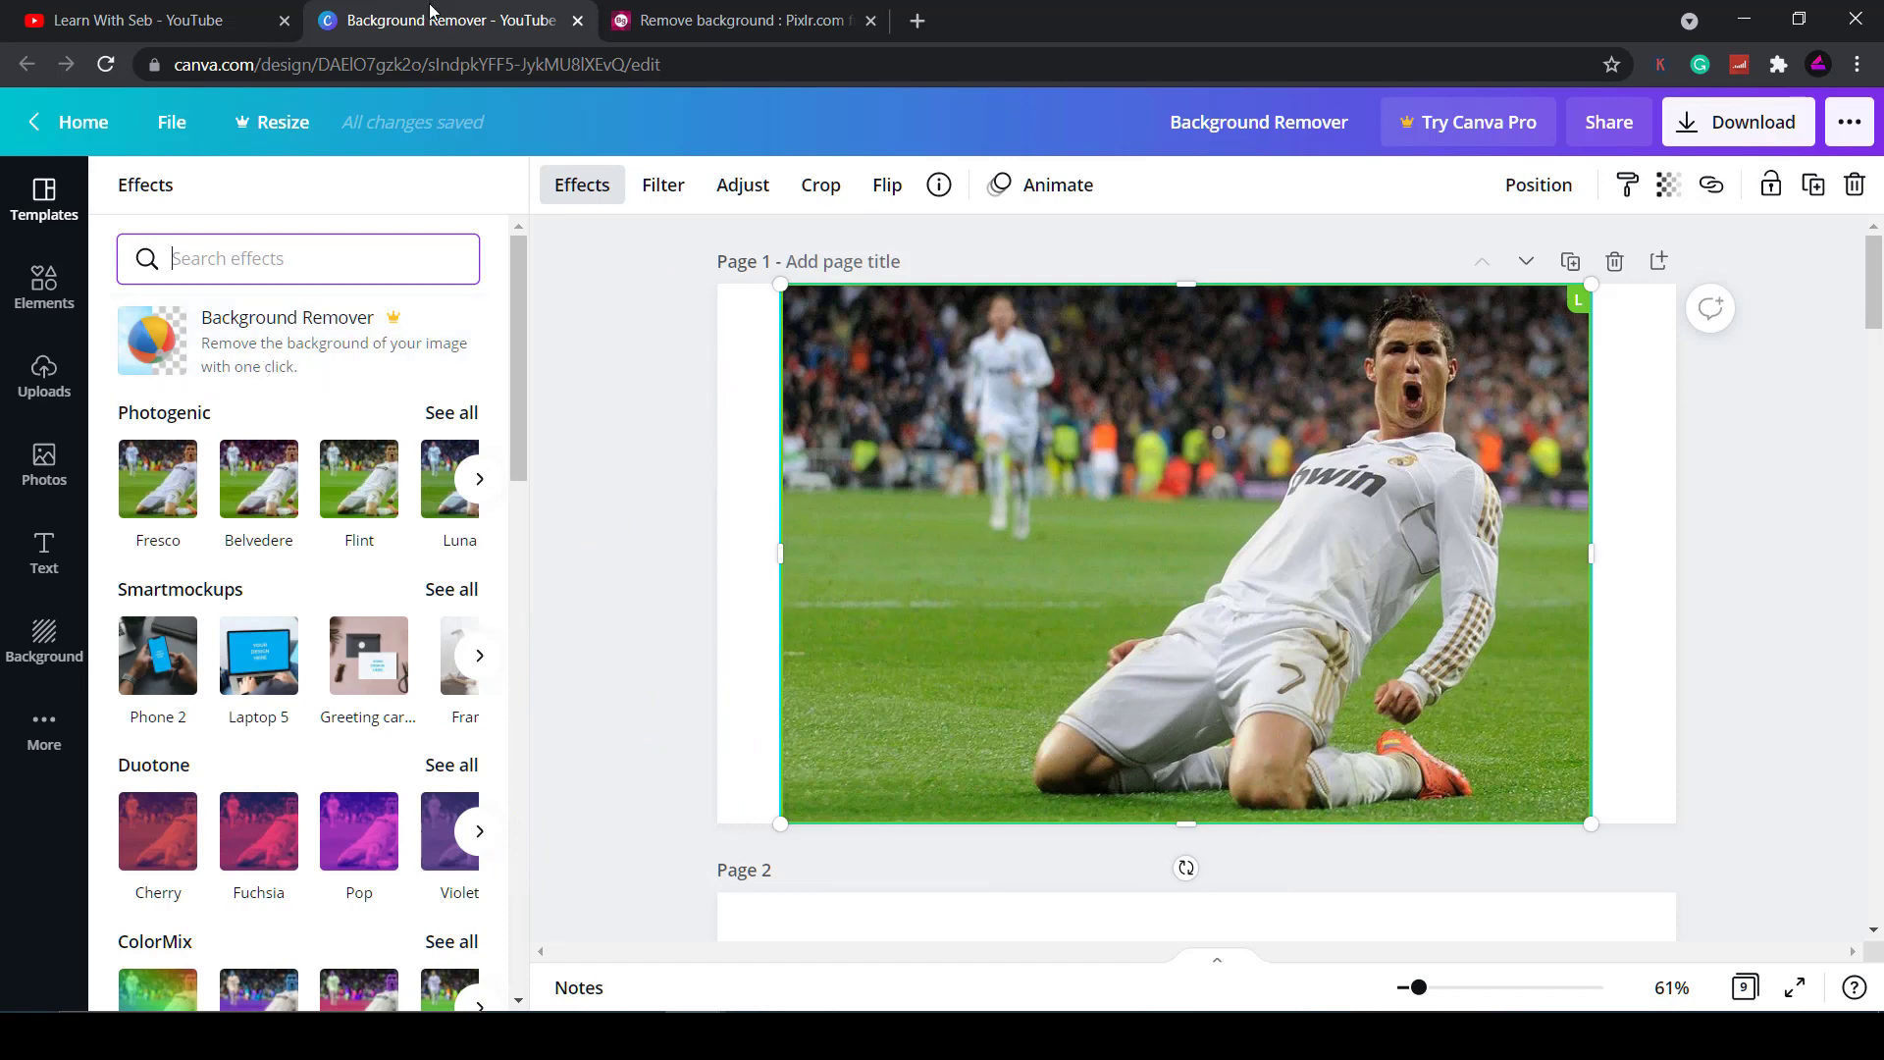
# Switch to the Pixlr Remove Background tab with Ctrl+Tab
pyautogui.hotkey('ctrl', 'Tab')
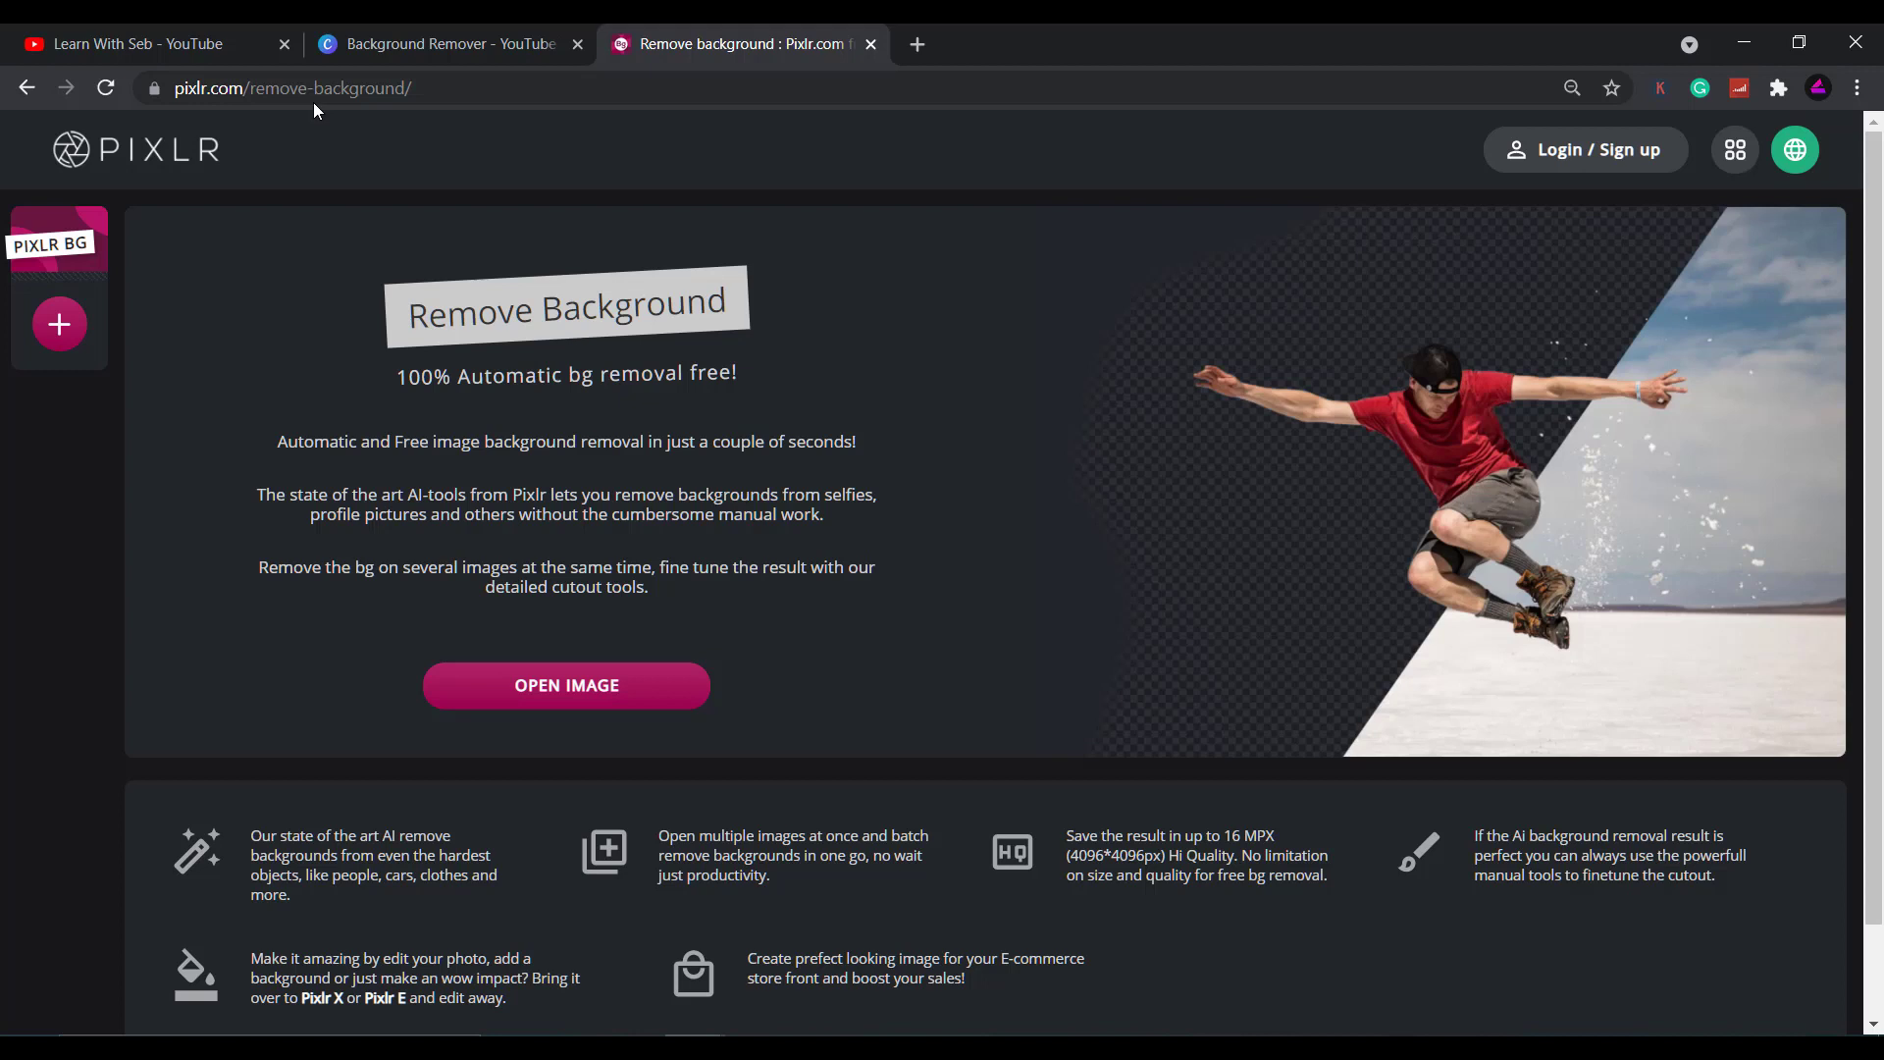
# Load ronaldo3 for automatic background removal and zoom in on the cutout
pyautogui.click(619, 686)
pyautogui.click(602, 239)
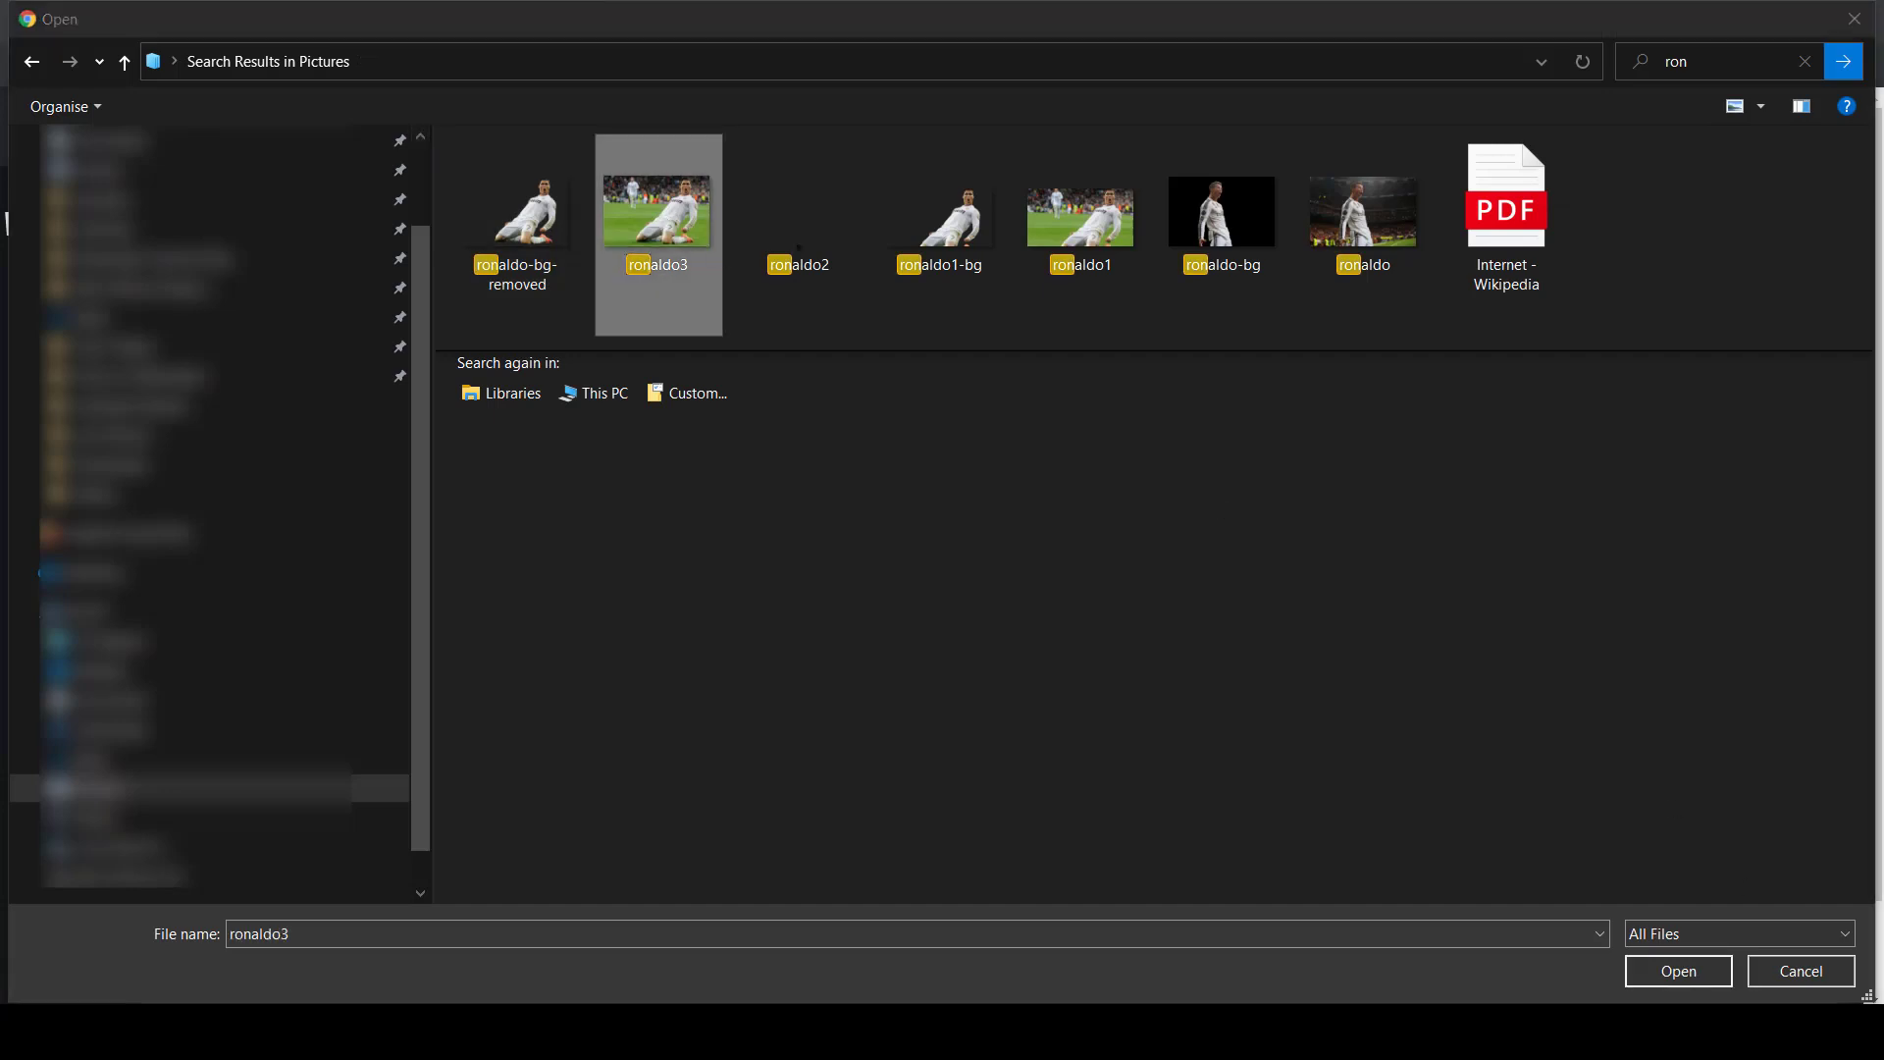
pyautogui.click(1665, 975)
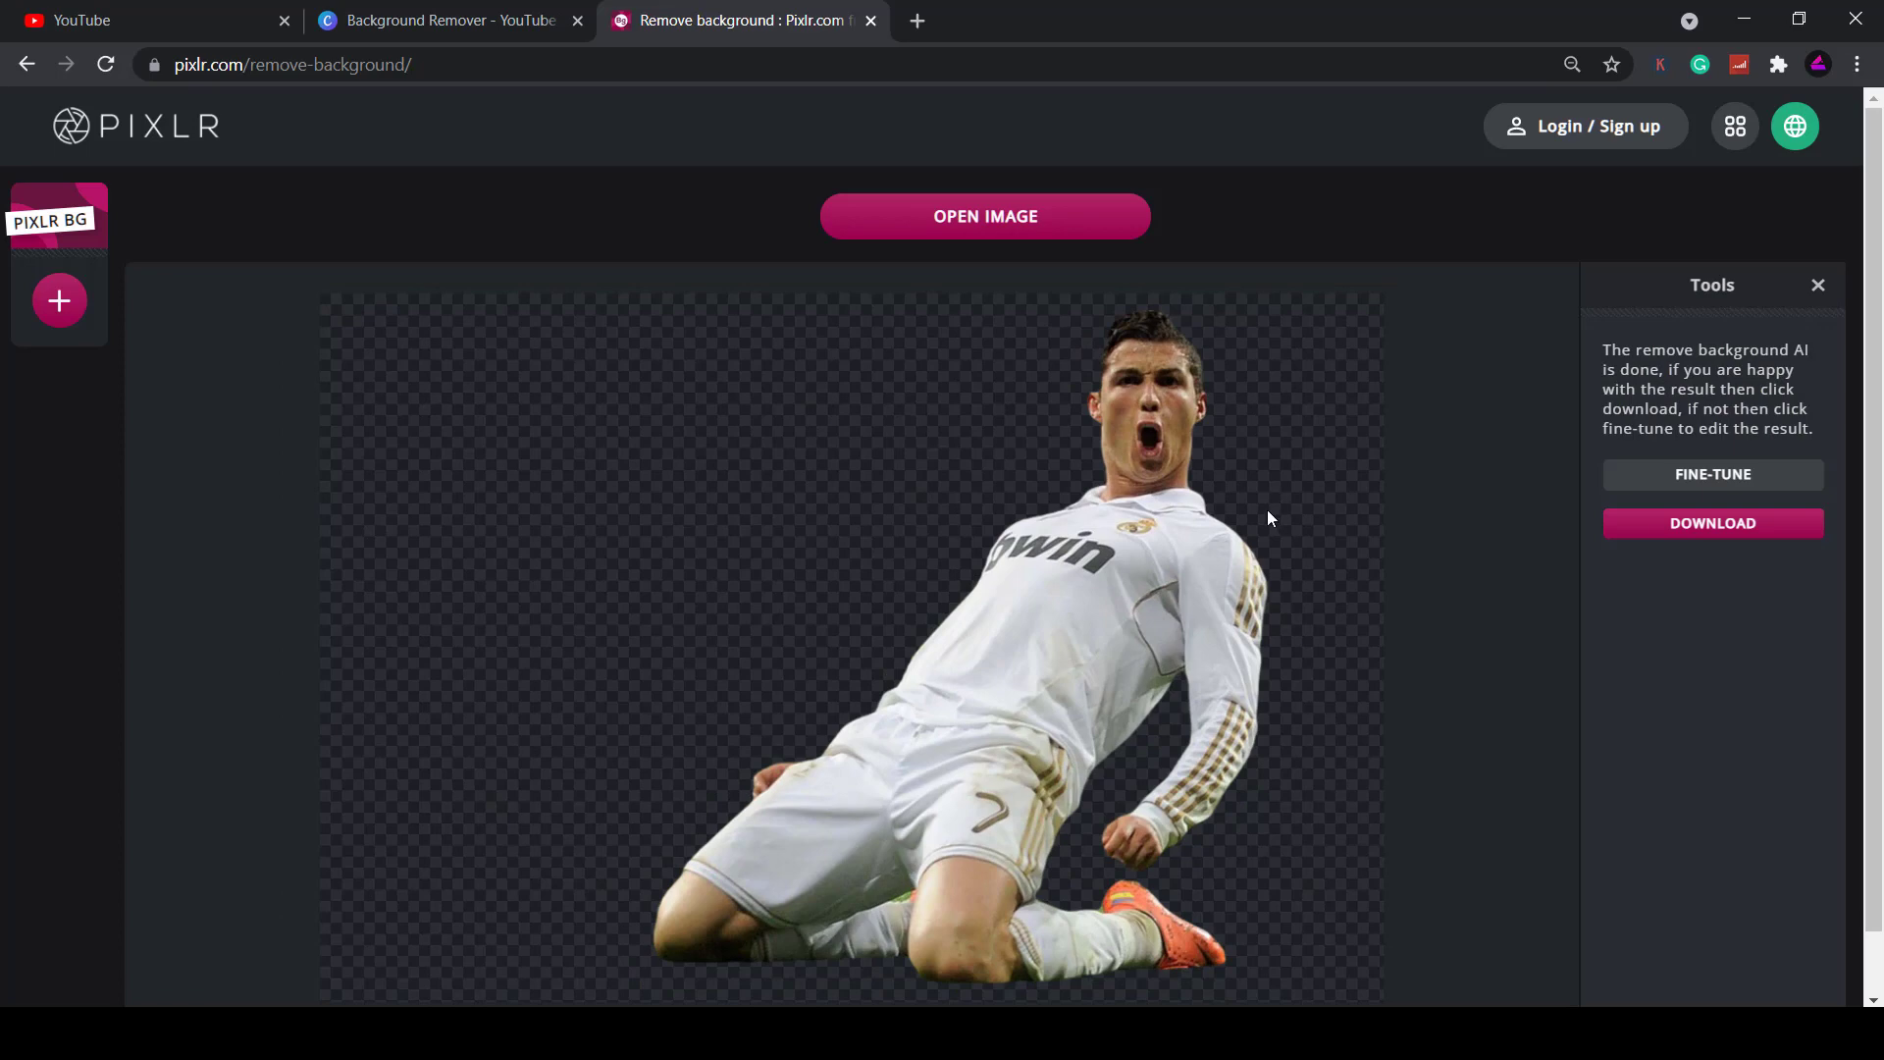
pyautogui.scroll(5, 1175, 702)
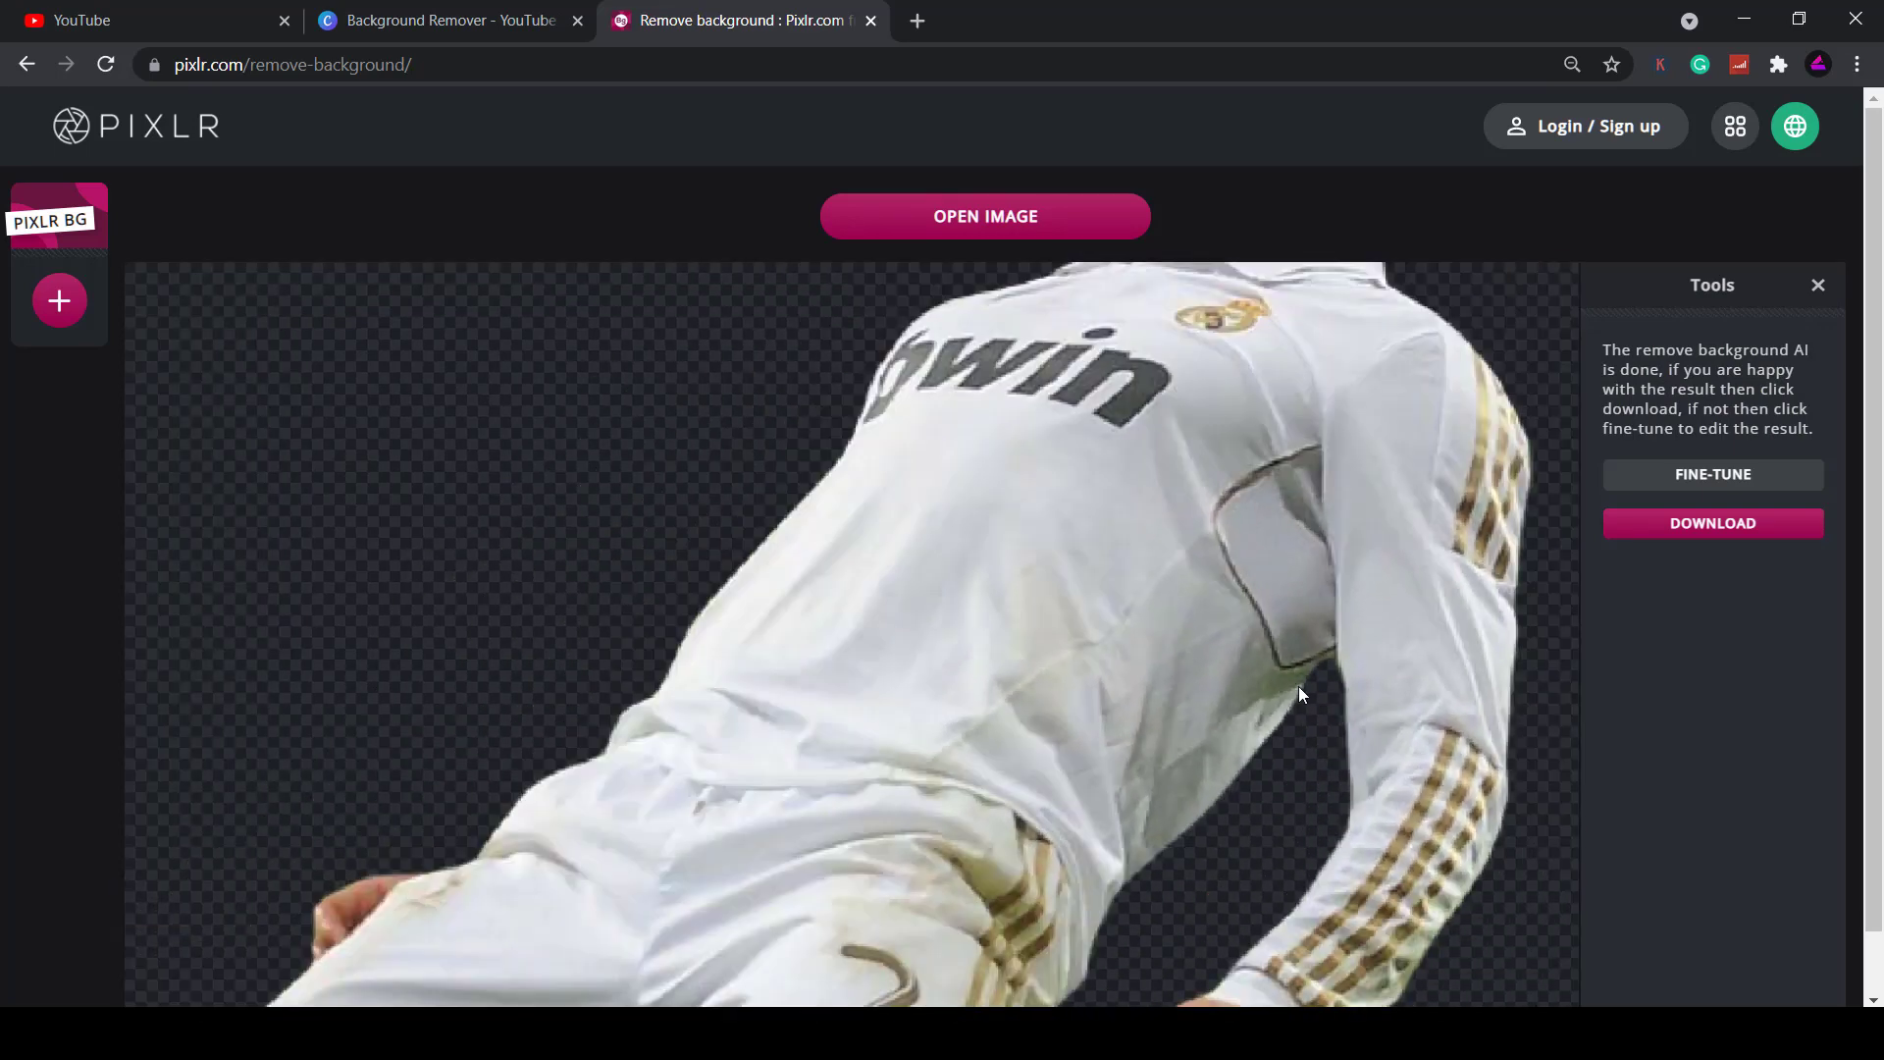
pyautogui.scroll(-5, 1298, 687)
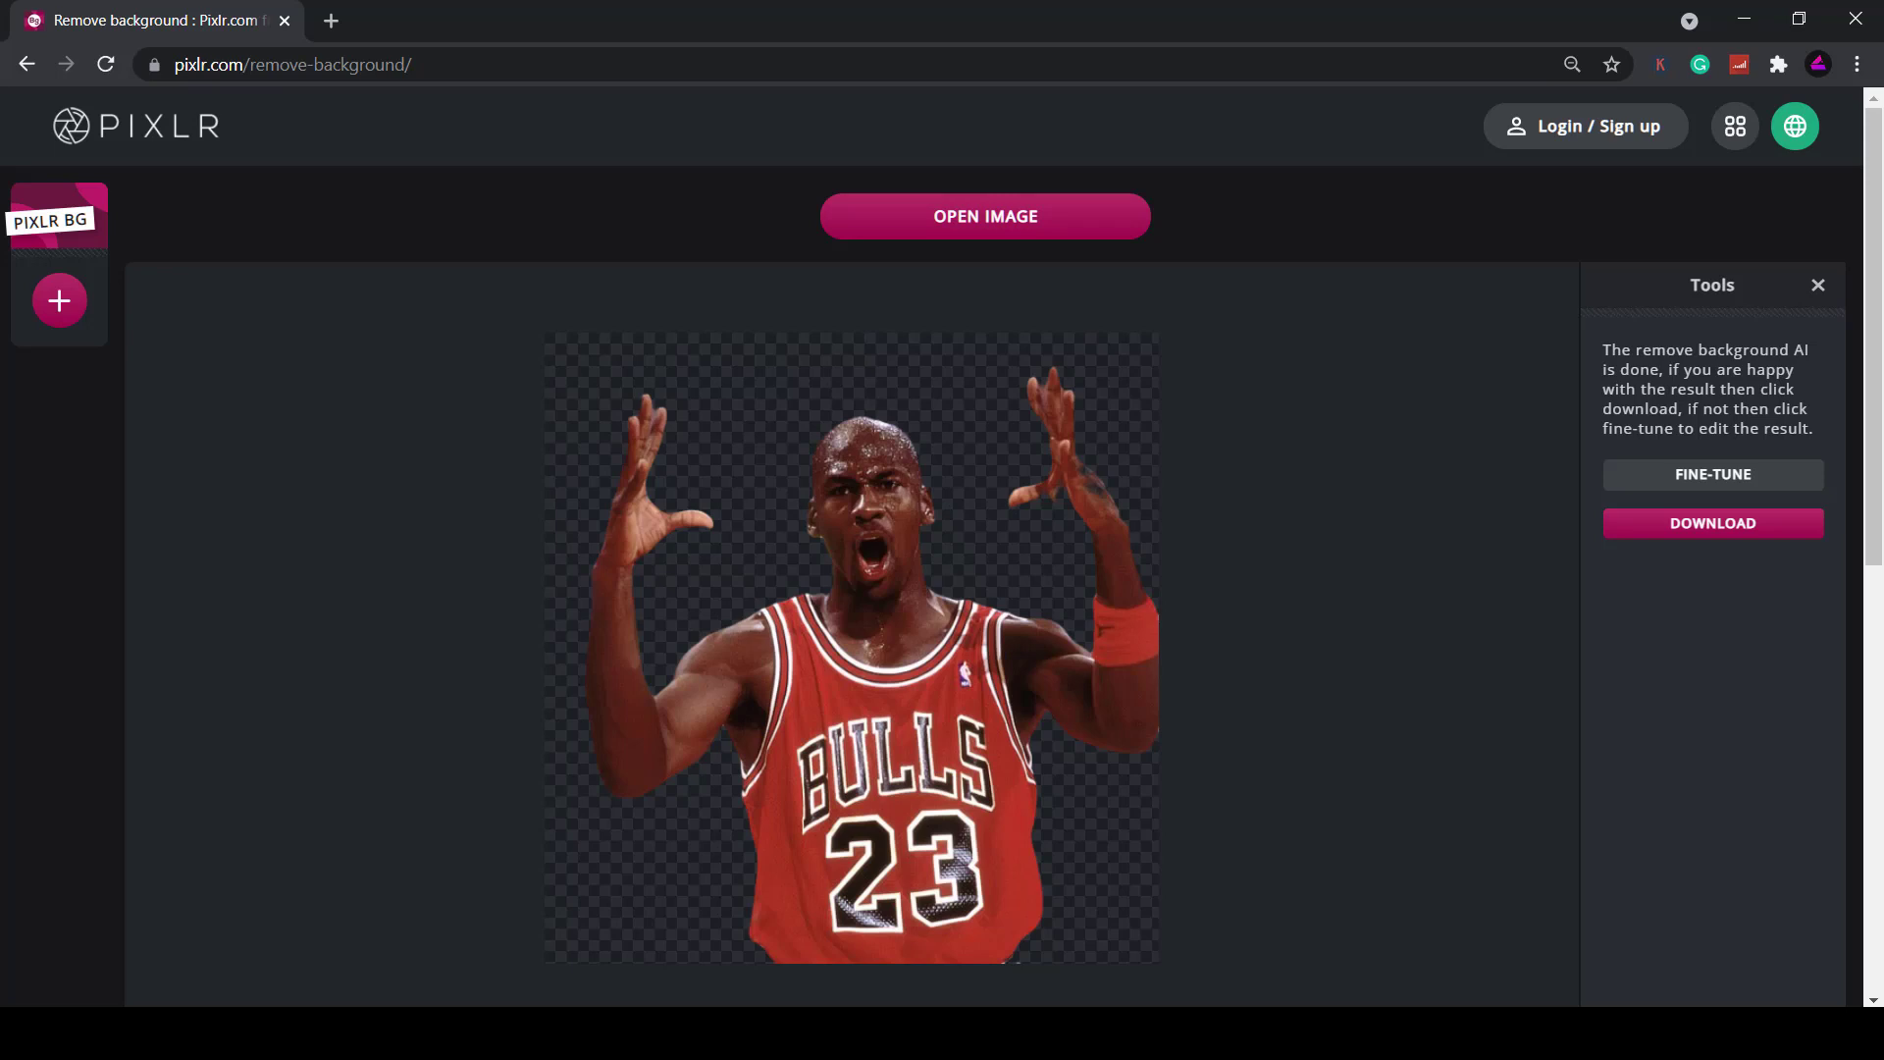
pyautogui.scroll(4, 1041, 513)
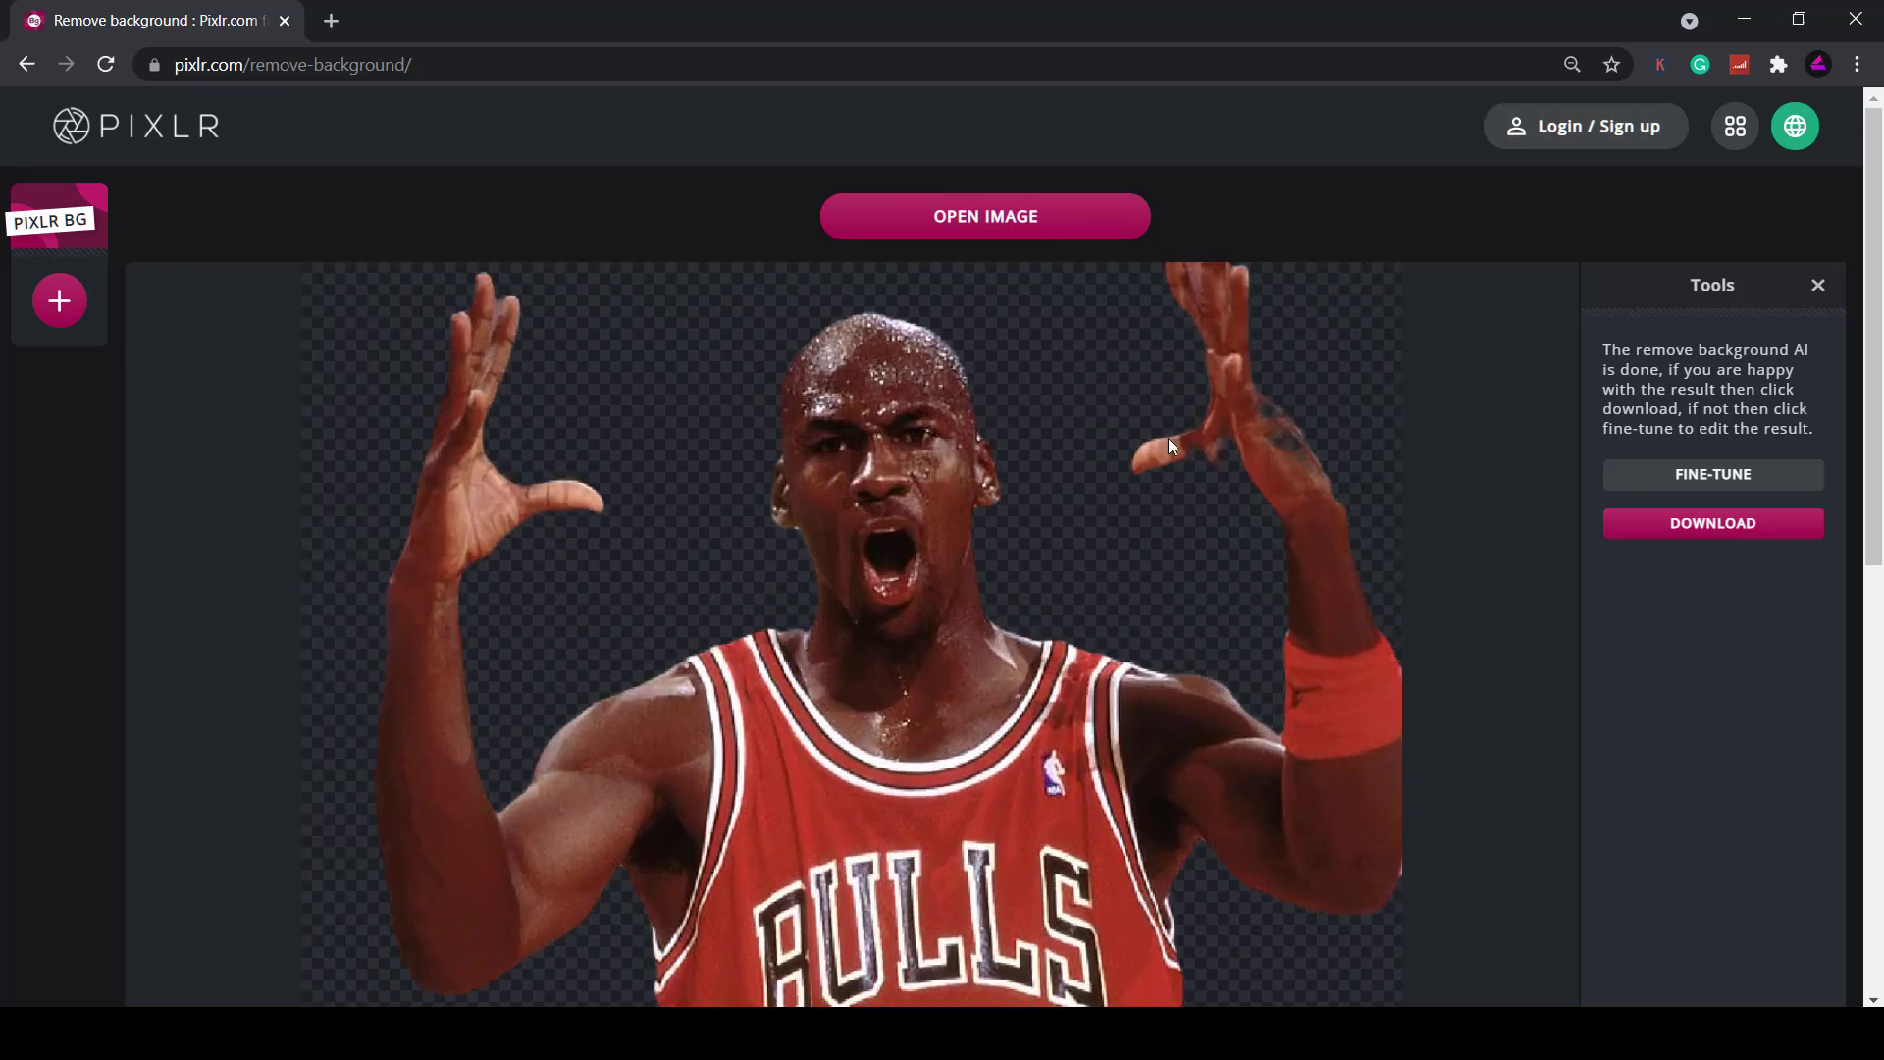
pyautogui.scroll(1, 1300, 429)
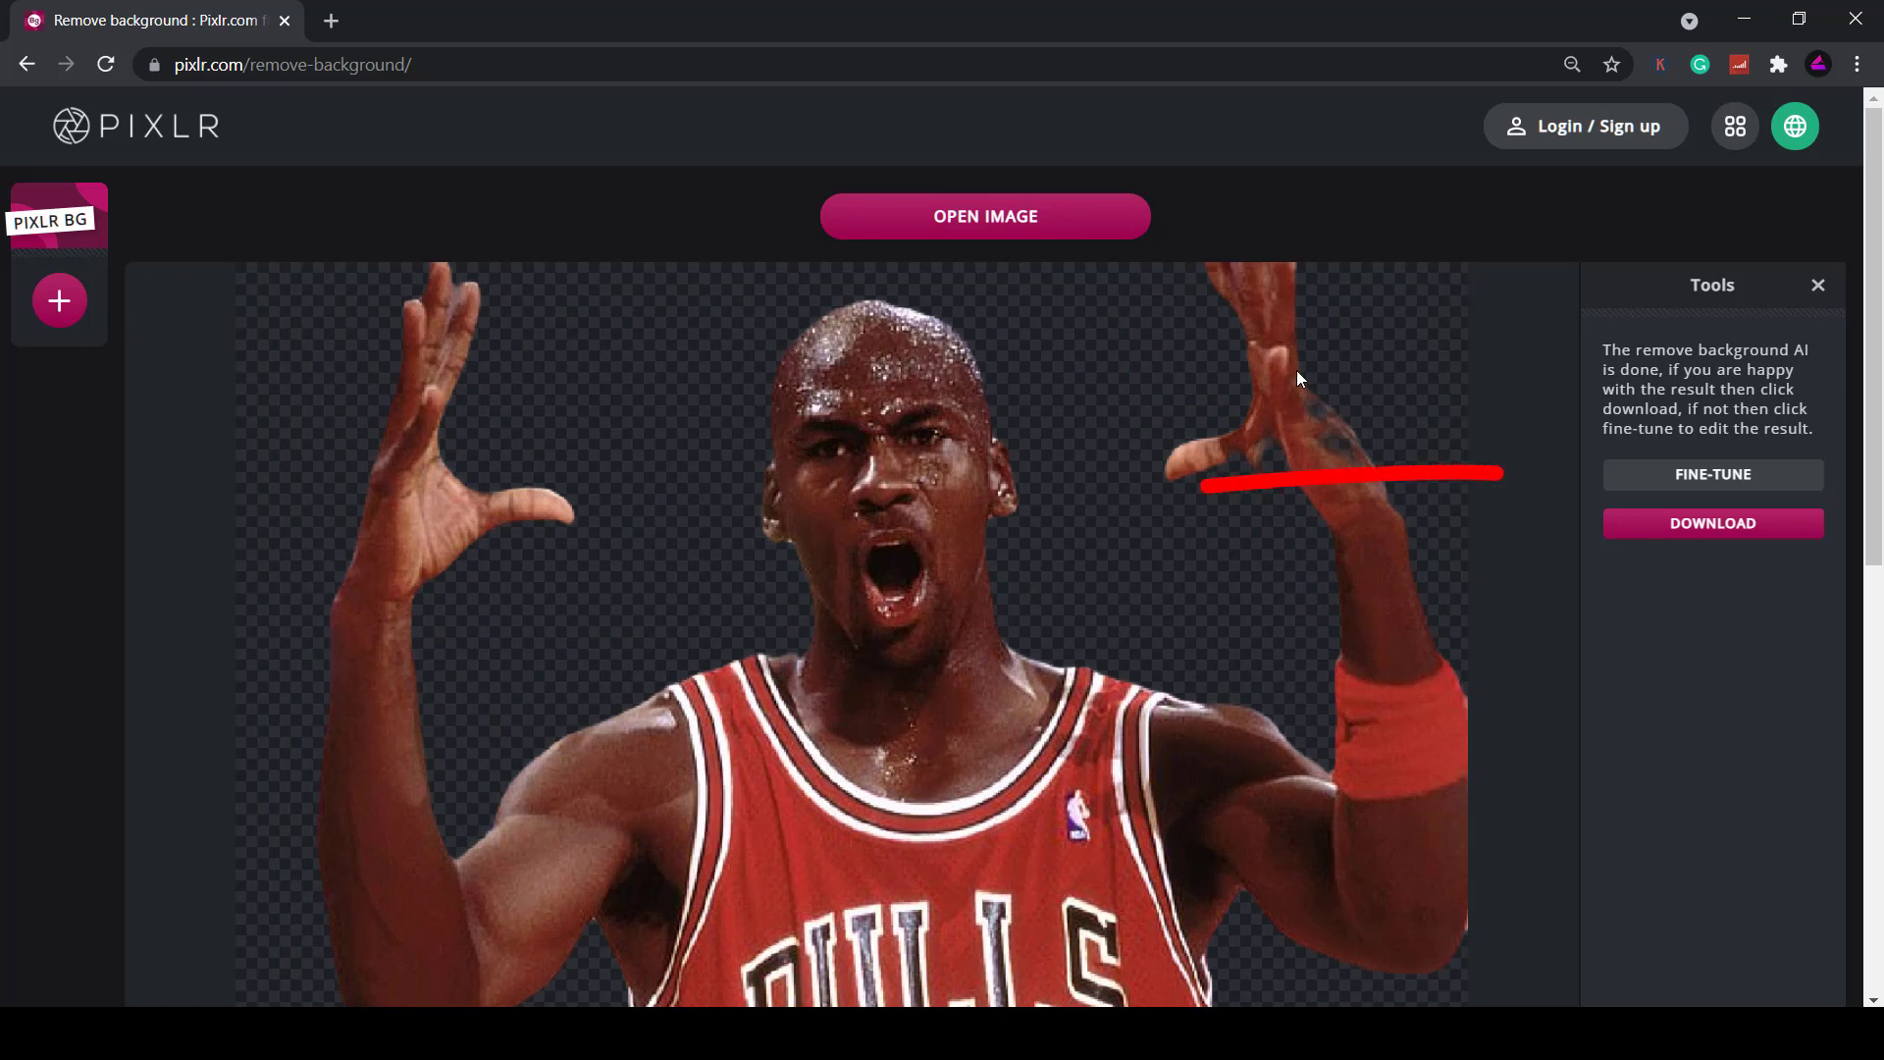
# Open the fine-tune tools and turn on the Hint removed view
pyautogui.click(1662, 479)
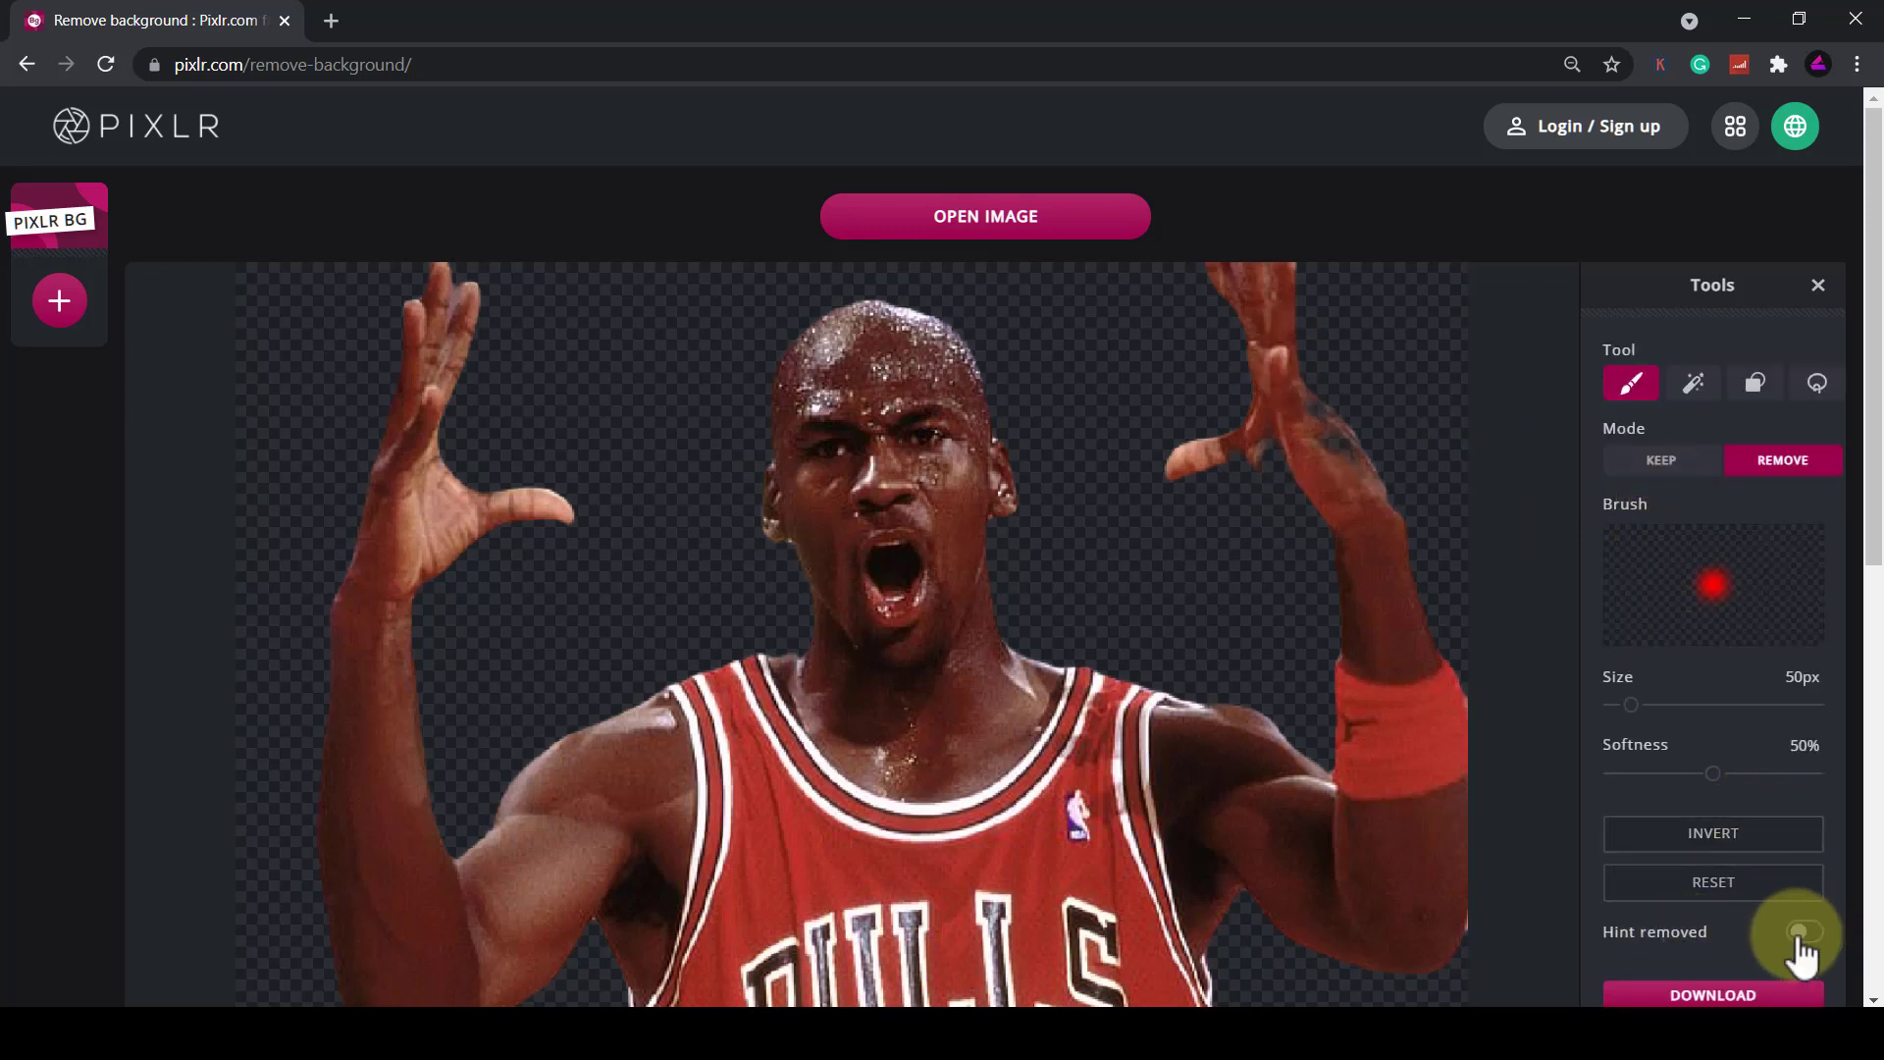
pyautogui.click(1802, 932)
pyautogui.scroll(-5, 836, 597)
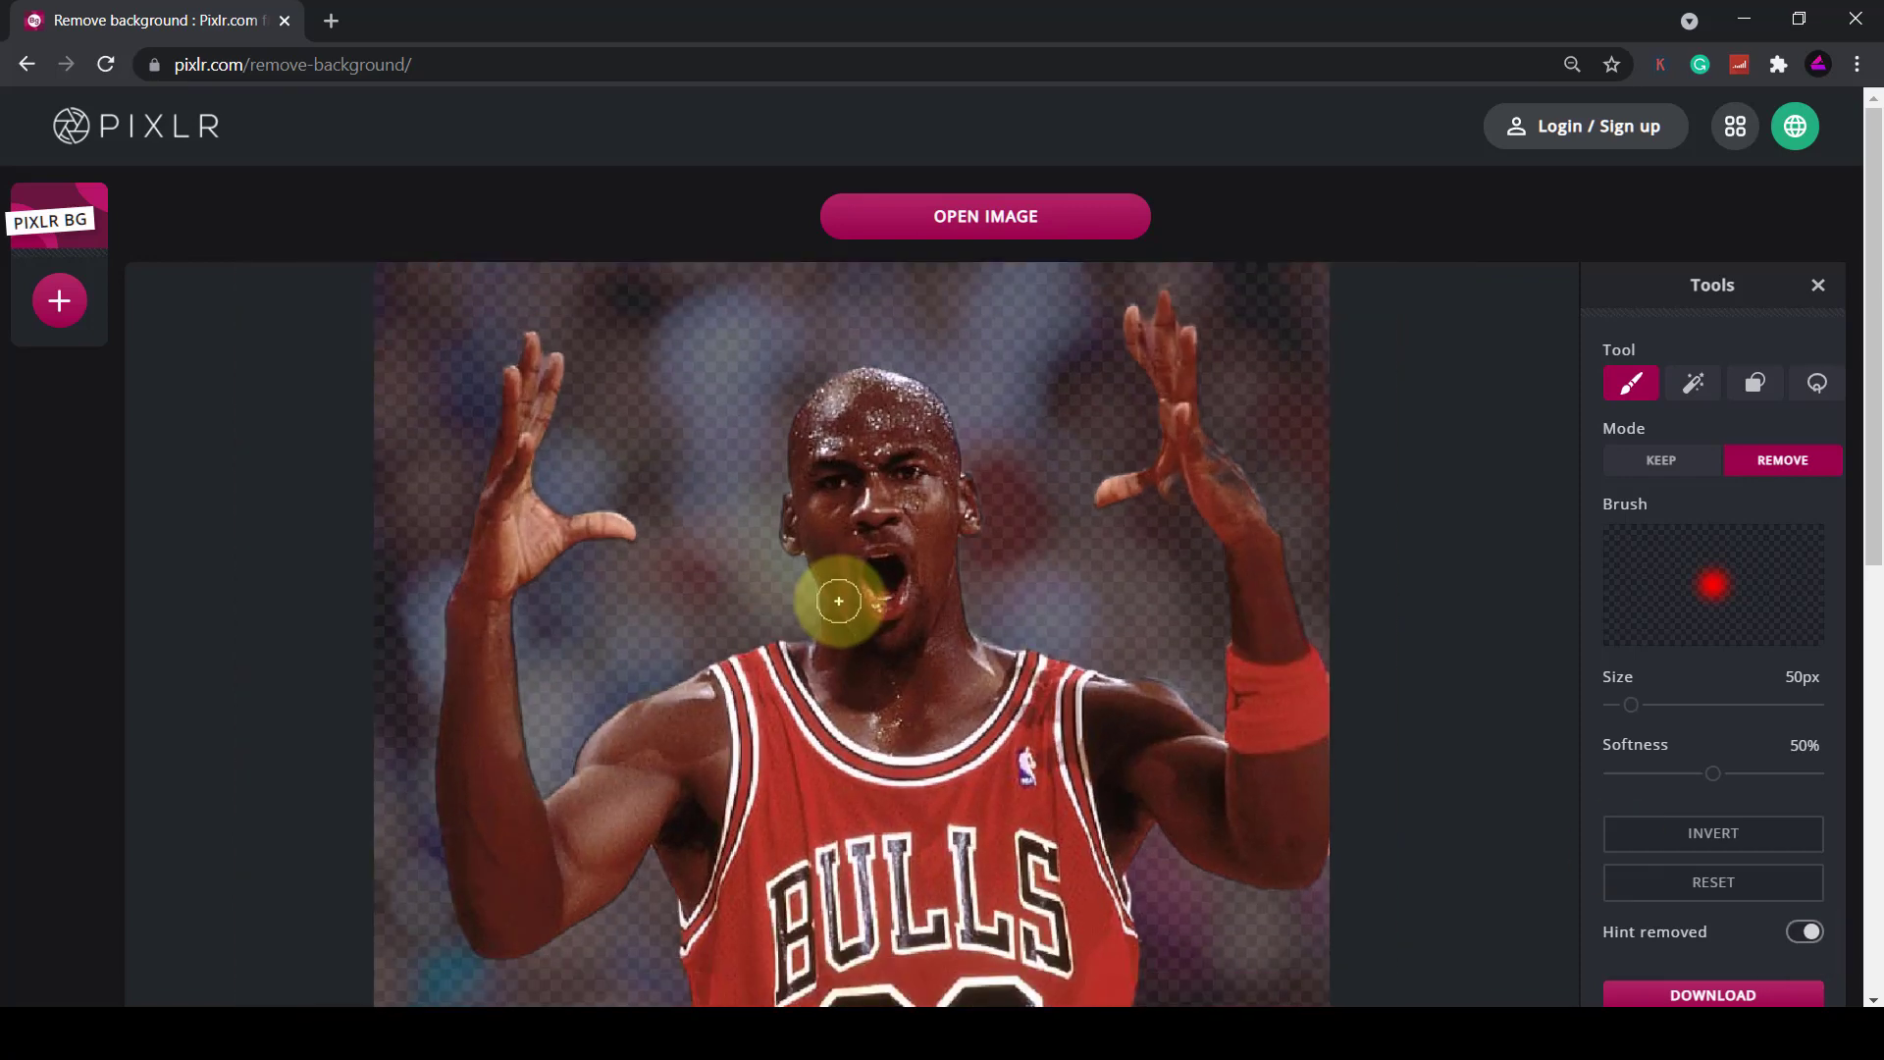
# Compare the cutout with the hint off and on several times, leaving it shown
pyautogui.click(1806, 935)
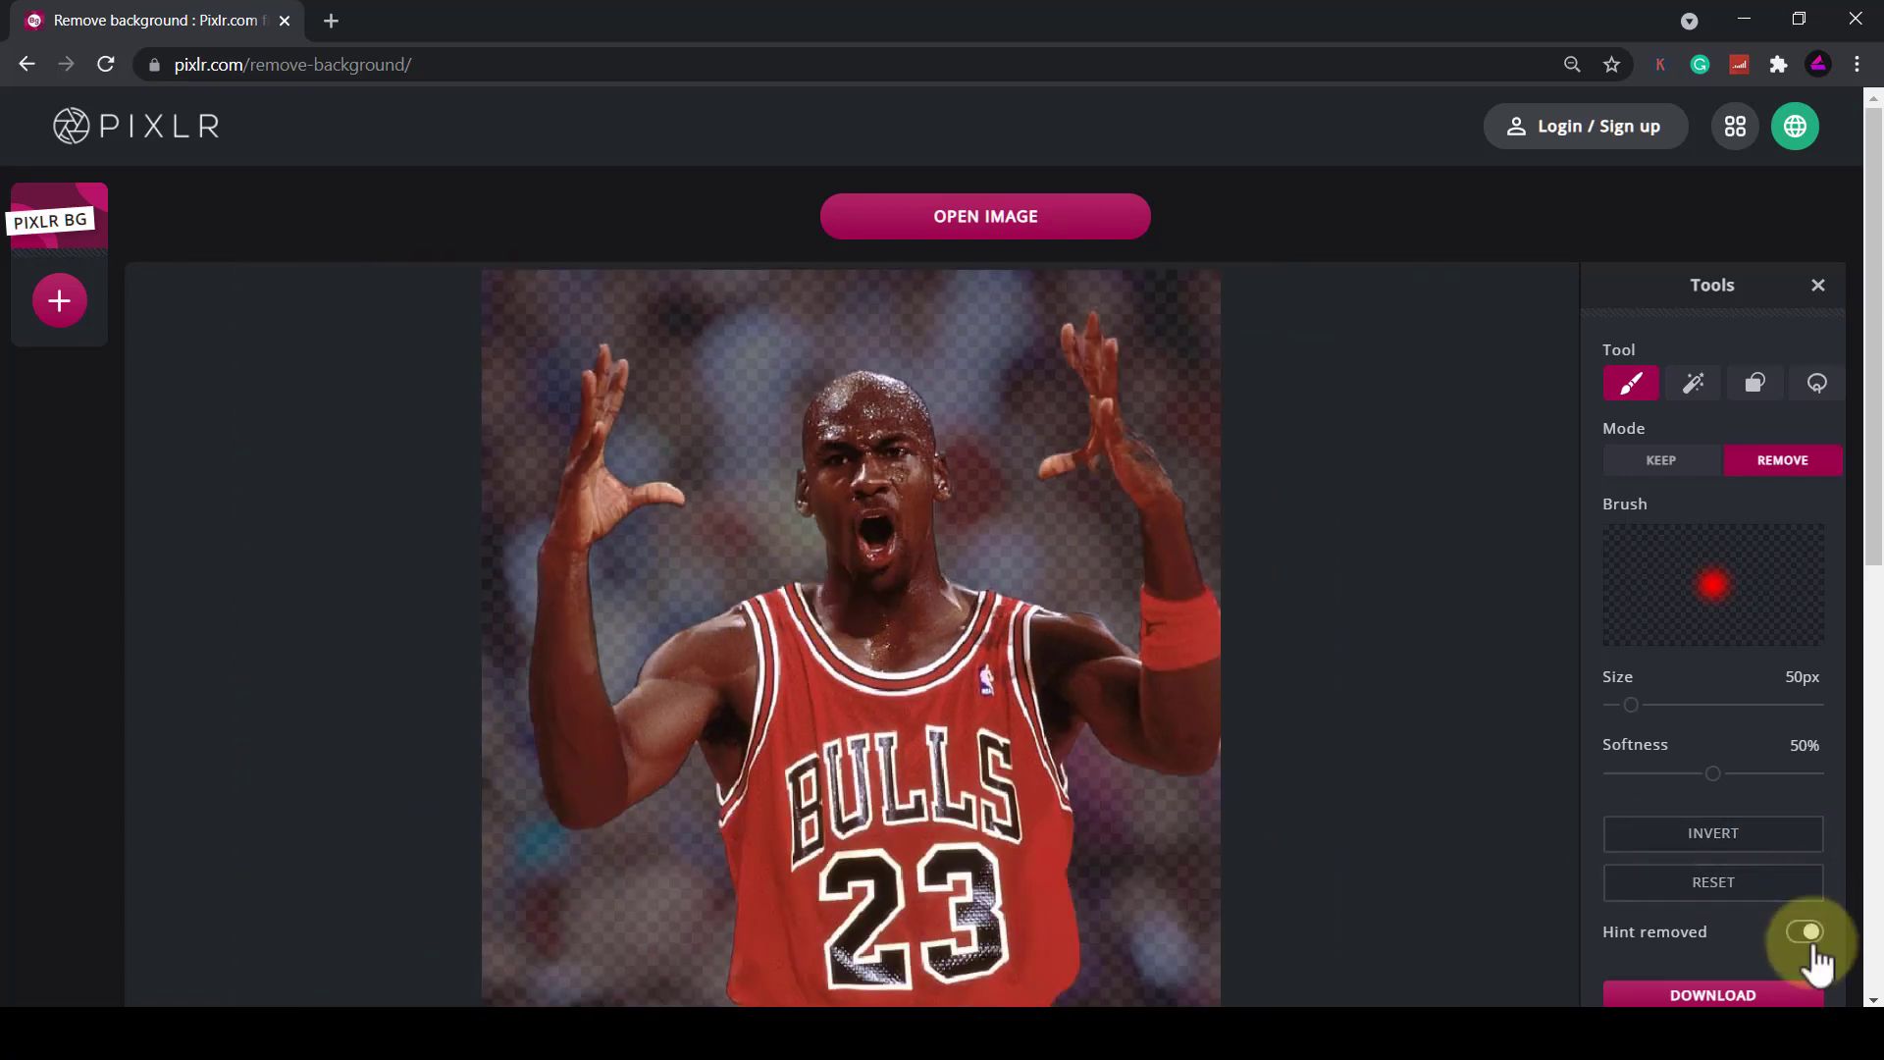
pyautogui.click(1811, 945)
pyautogui.click(1811, 946)
pyautogui.click(1810, 945)
pyautogui.click(1811, 944)
pyautogui.click(1812, 944)
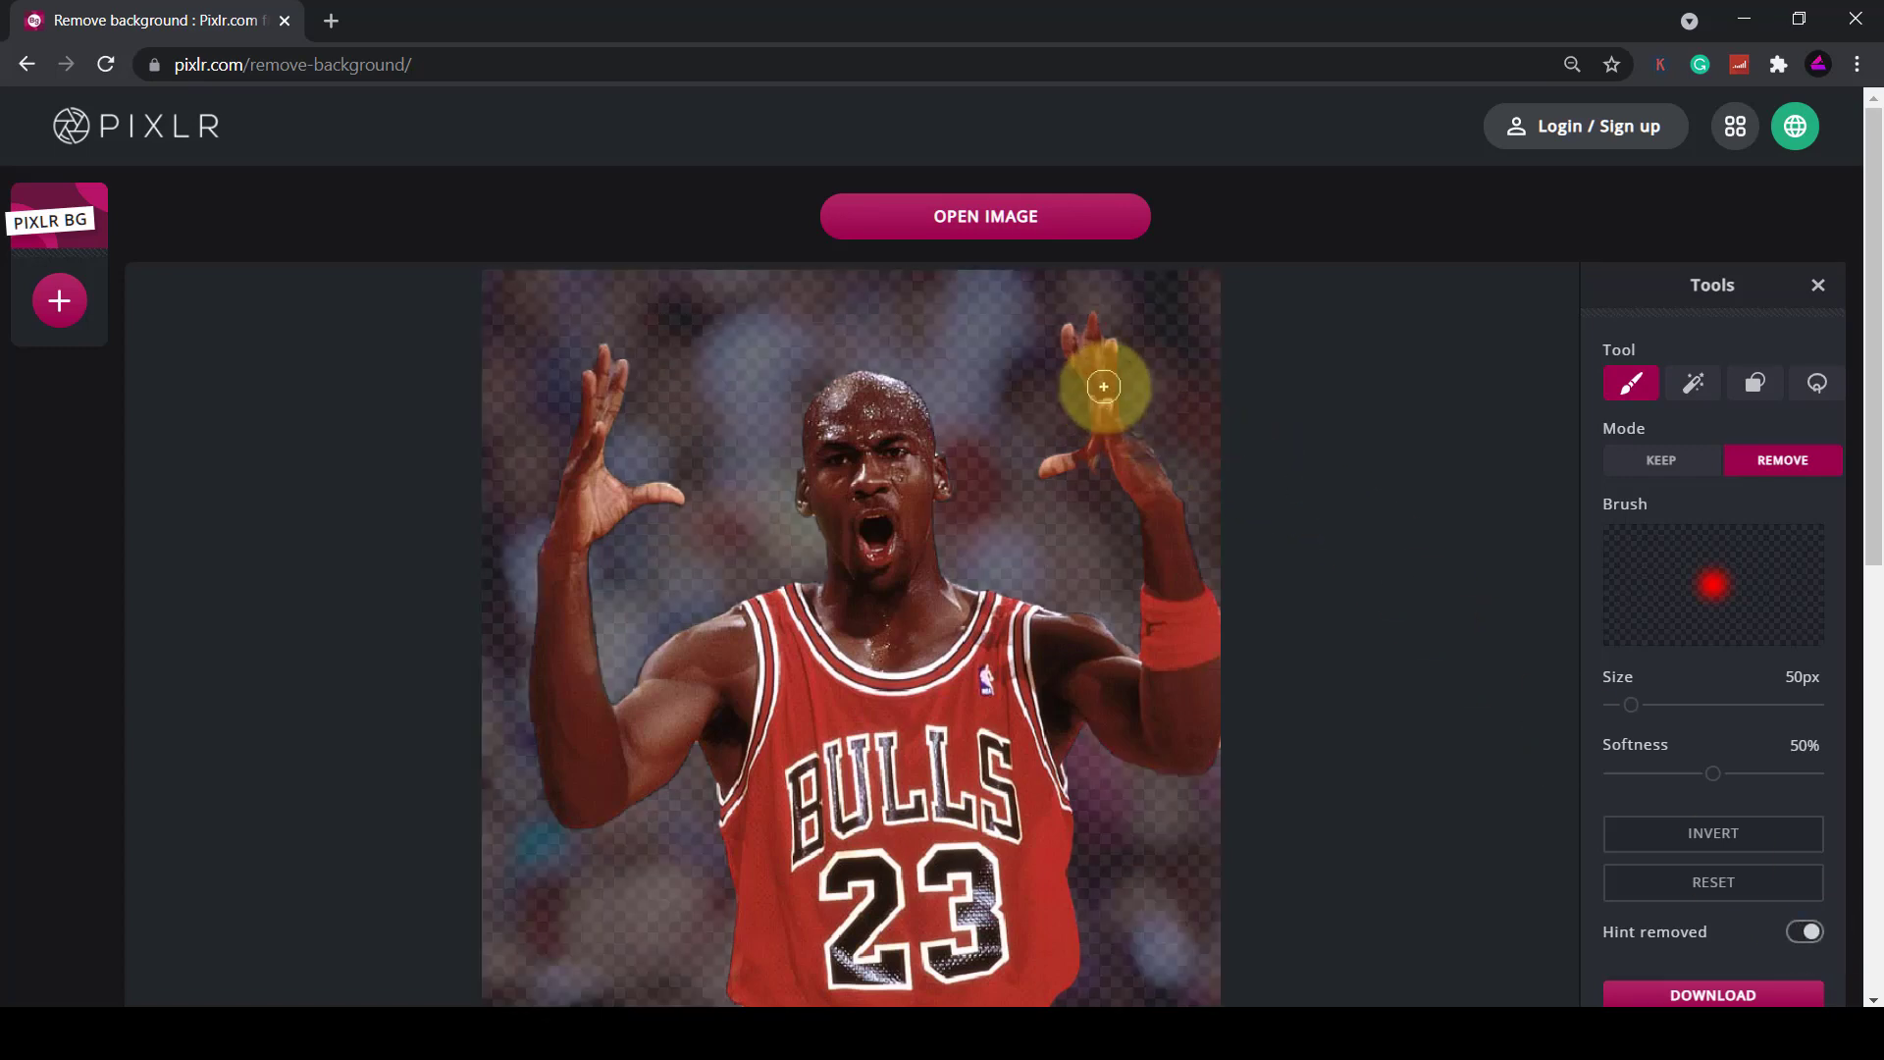
pyautogui.scroll(3, 1364, 403)
pyautogui.scroll(2, 1556, 452)
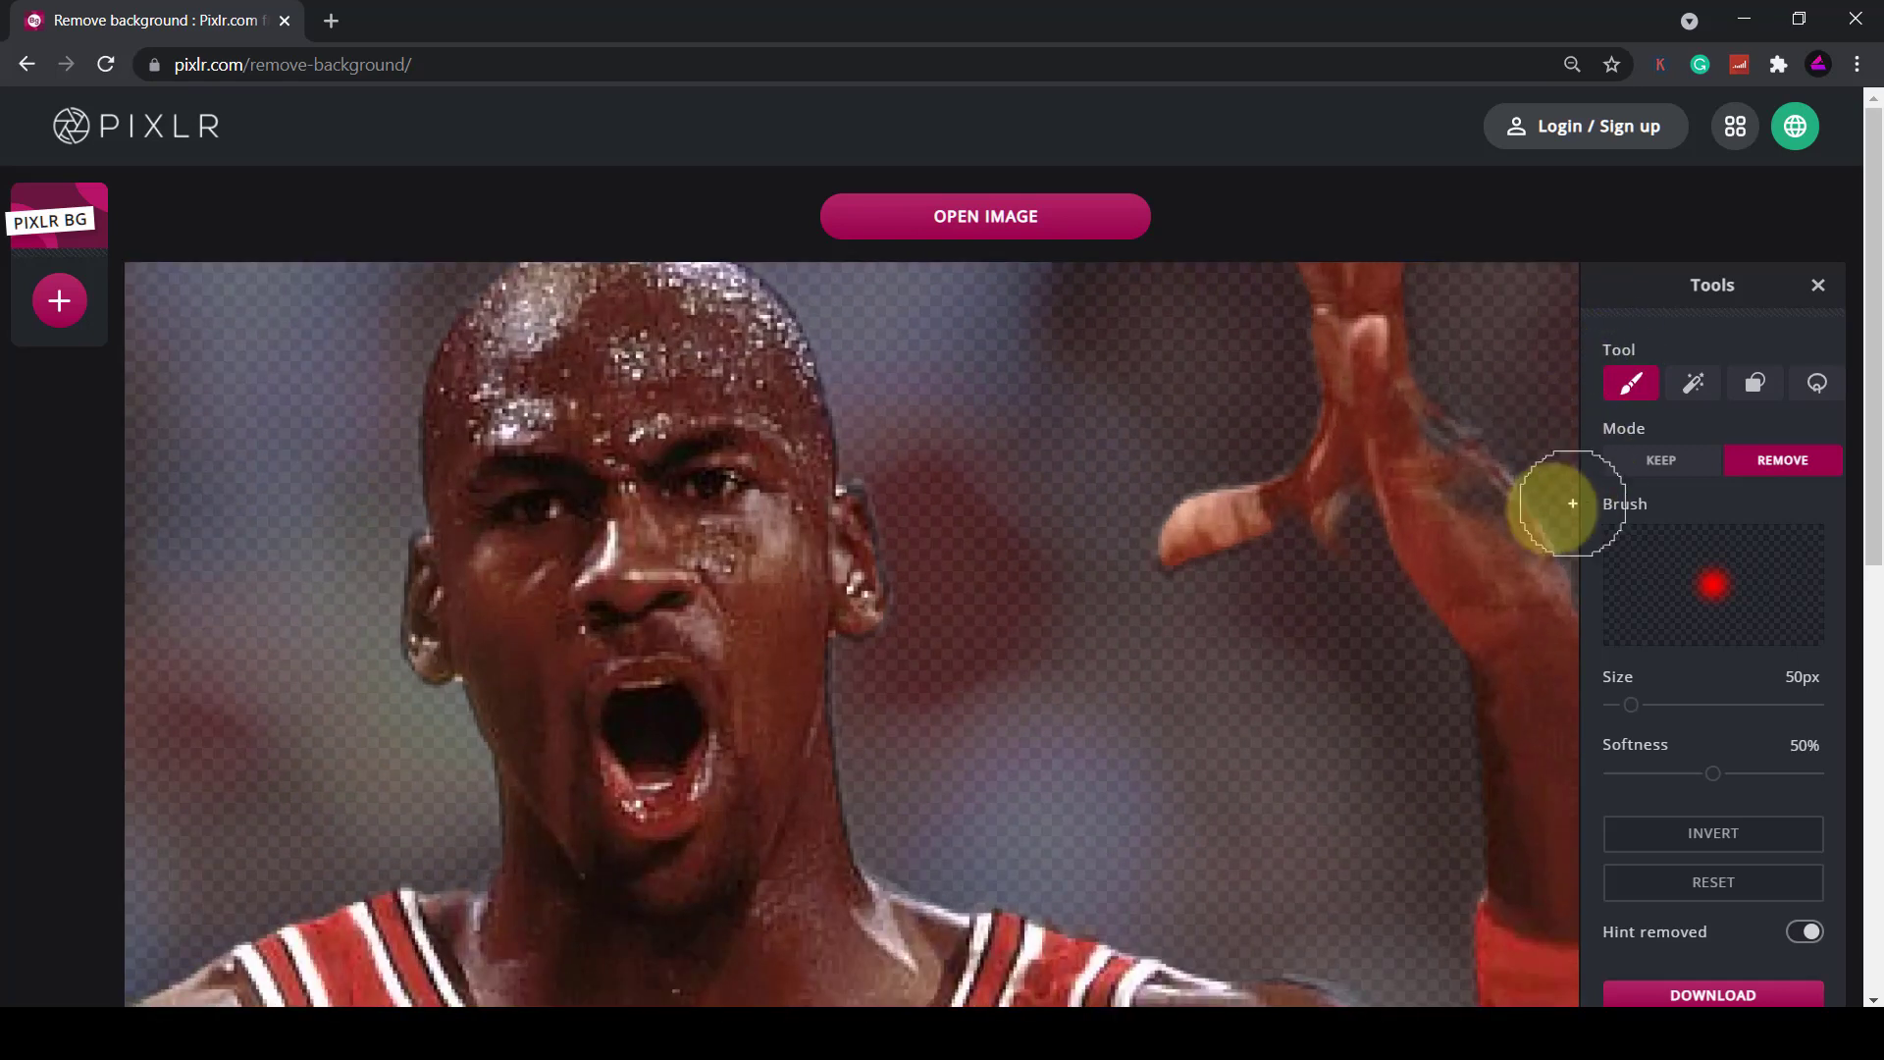
pyautogui.scroll(-2, 1472, 451)
pyautogui.scroll(2, 1462, 454)
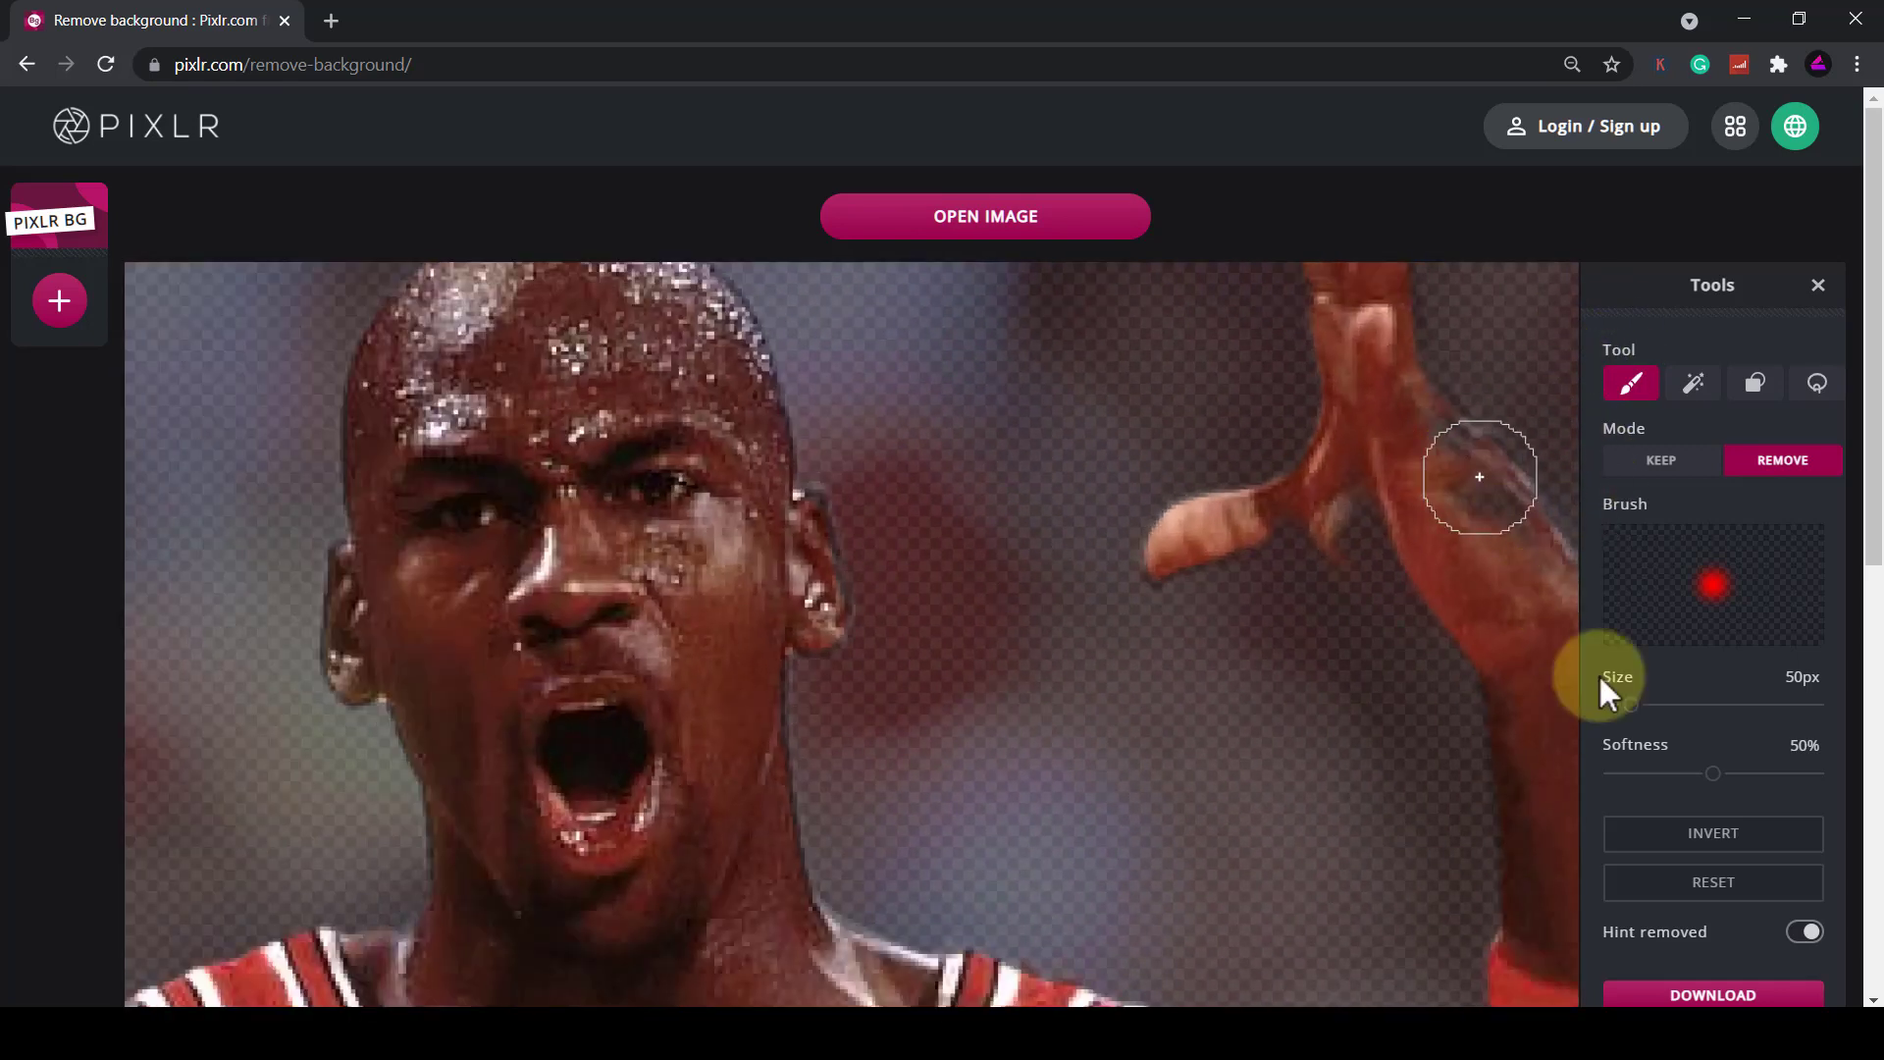
pyautogui.click(1809, 940)
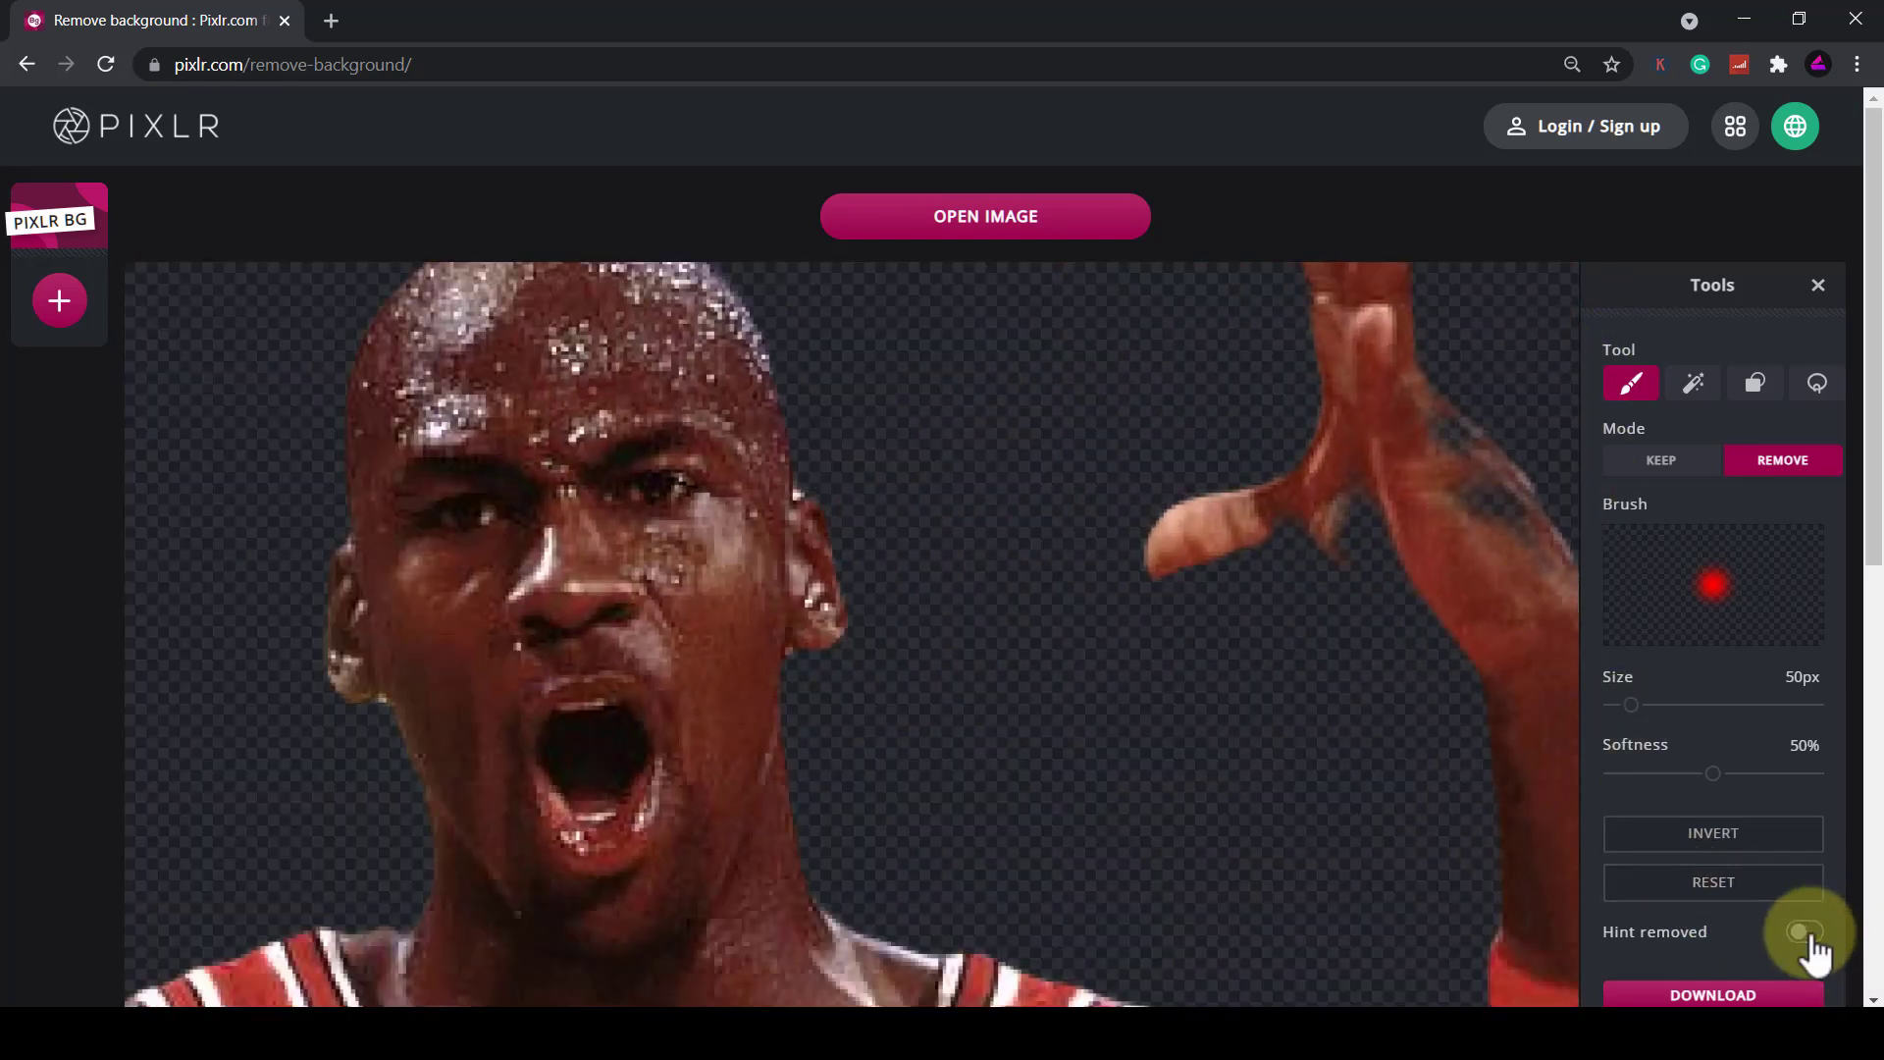
pyautogui.click(1811, 941)
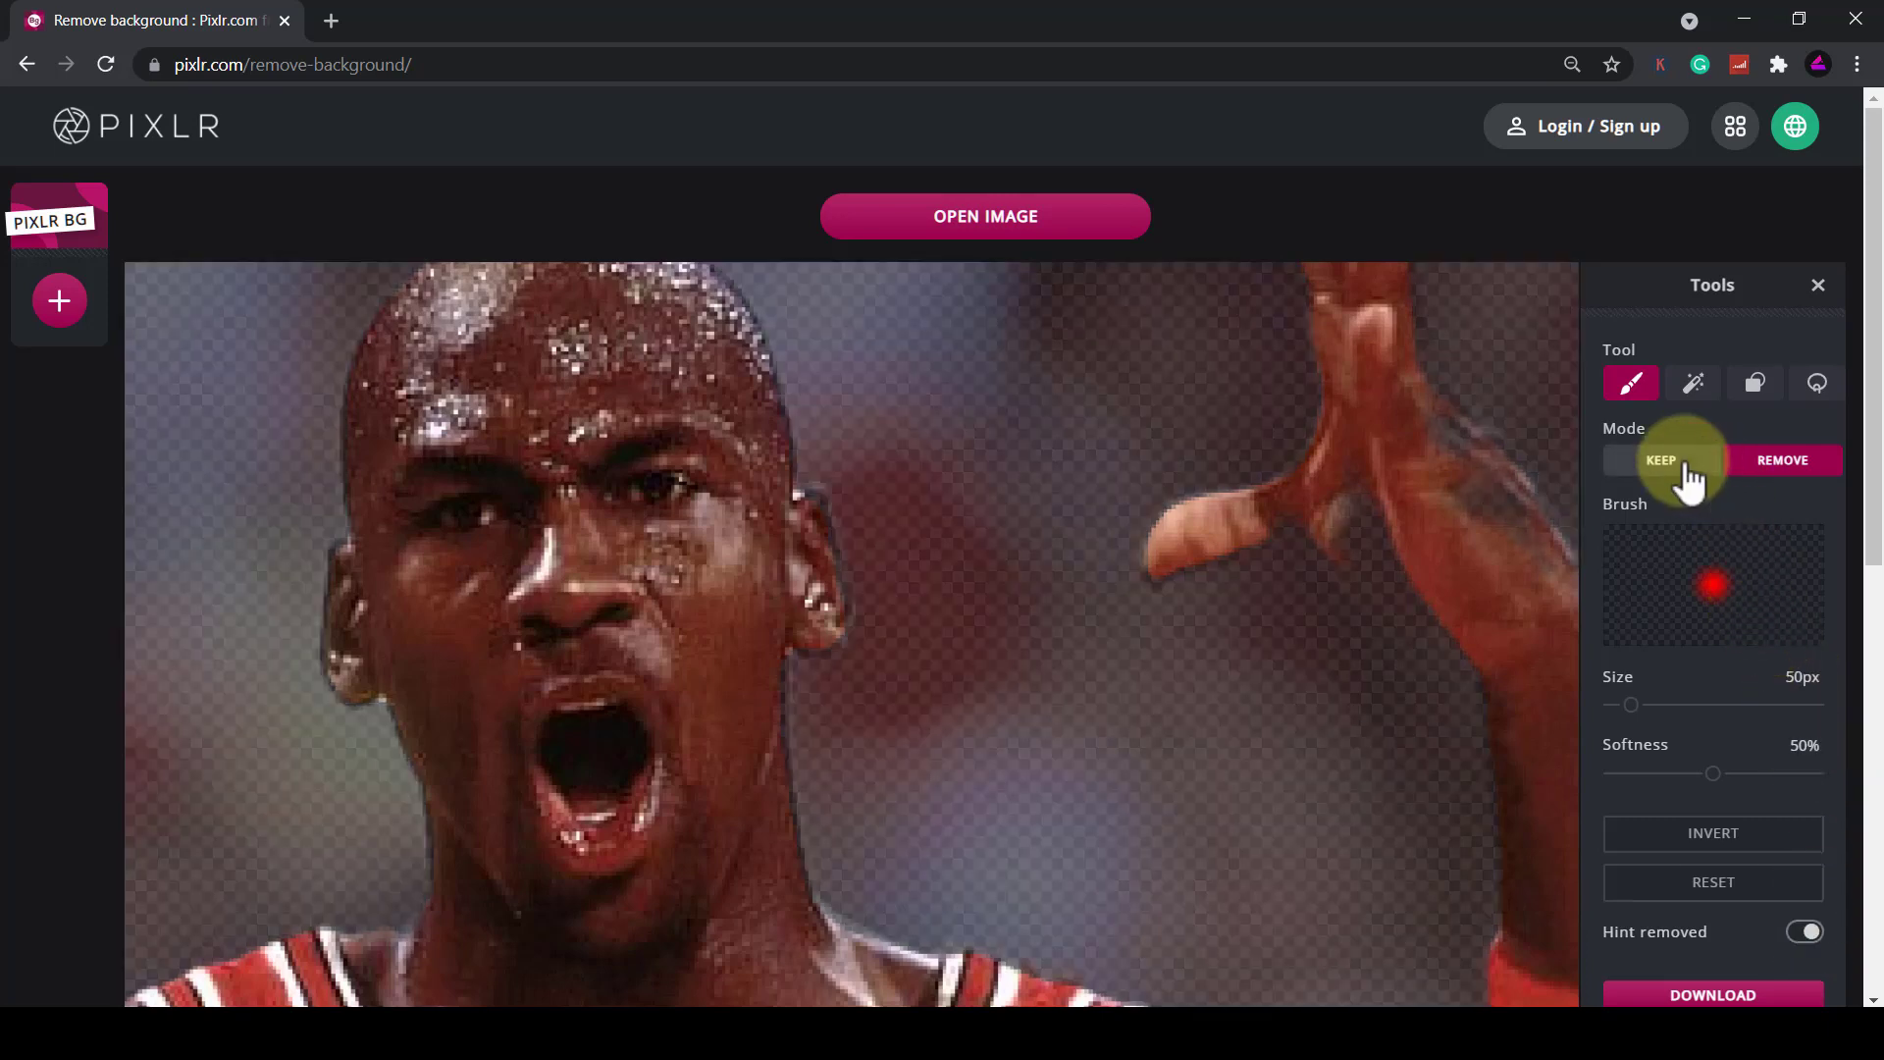
# With a 34px, 37%-softness Keep brush, restore the raised hand and arm edge
pyautogui.click(1658, 464)
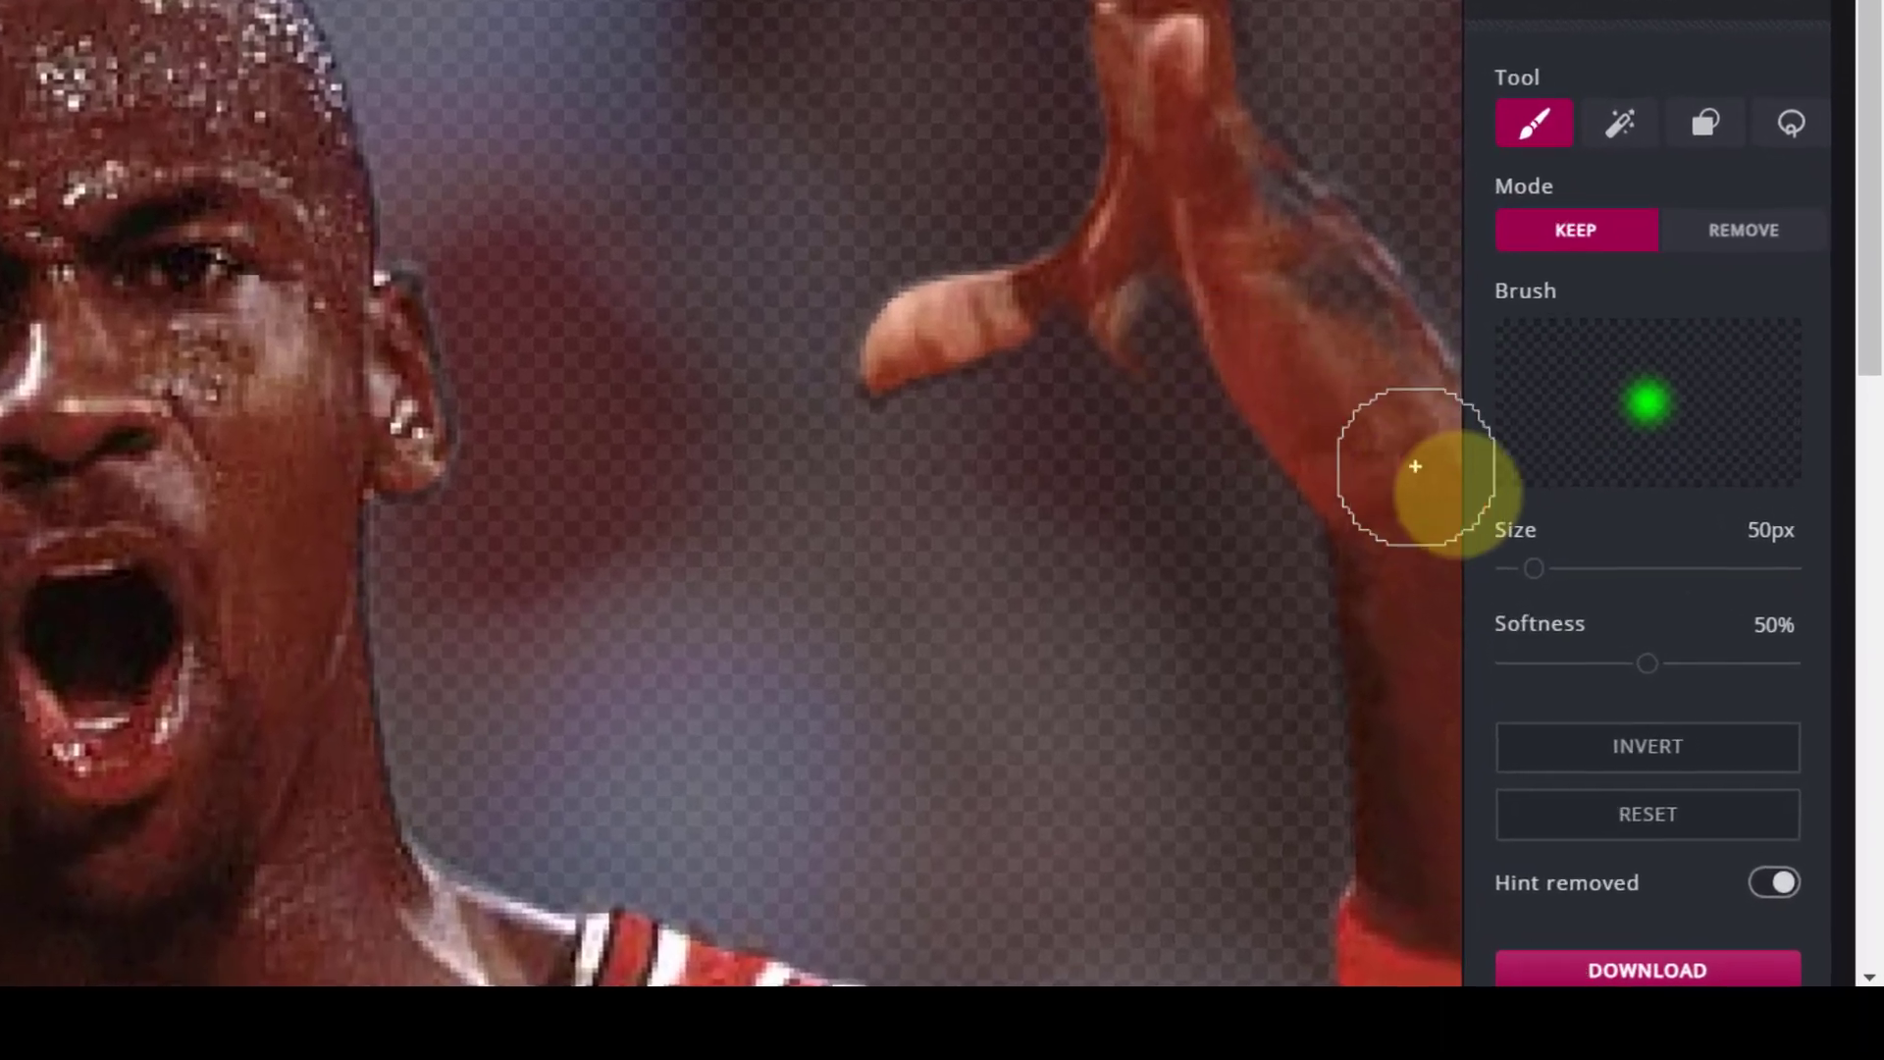
pyautogui.moveTo(1533, 570); pyautogui.dragTo(1519, 589)
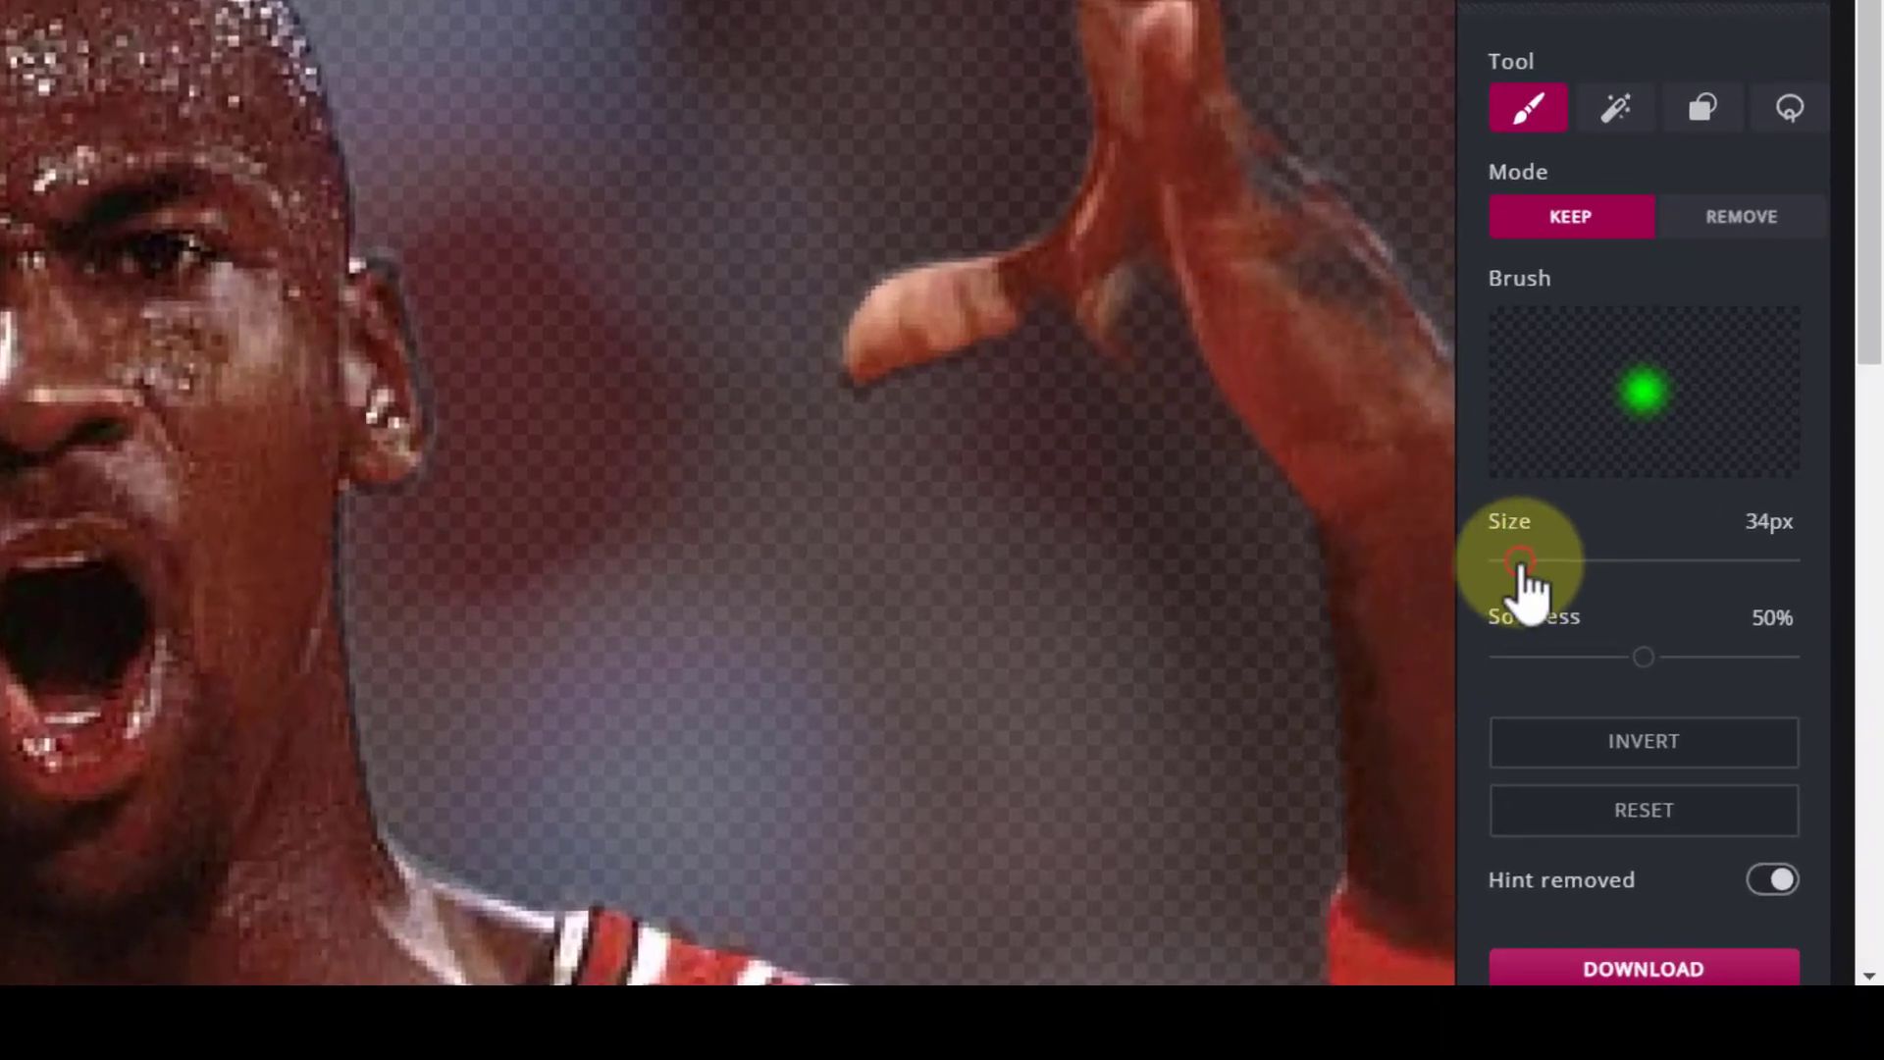
pyautogui.moveTo(1644, 657)
pyautogui.mouseDown()
pyautogui.moveTo(1649, 674)
pyautogui.moveTo(1610, 674)
pyautogui.mouseUp()
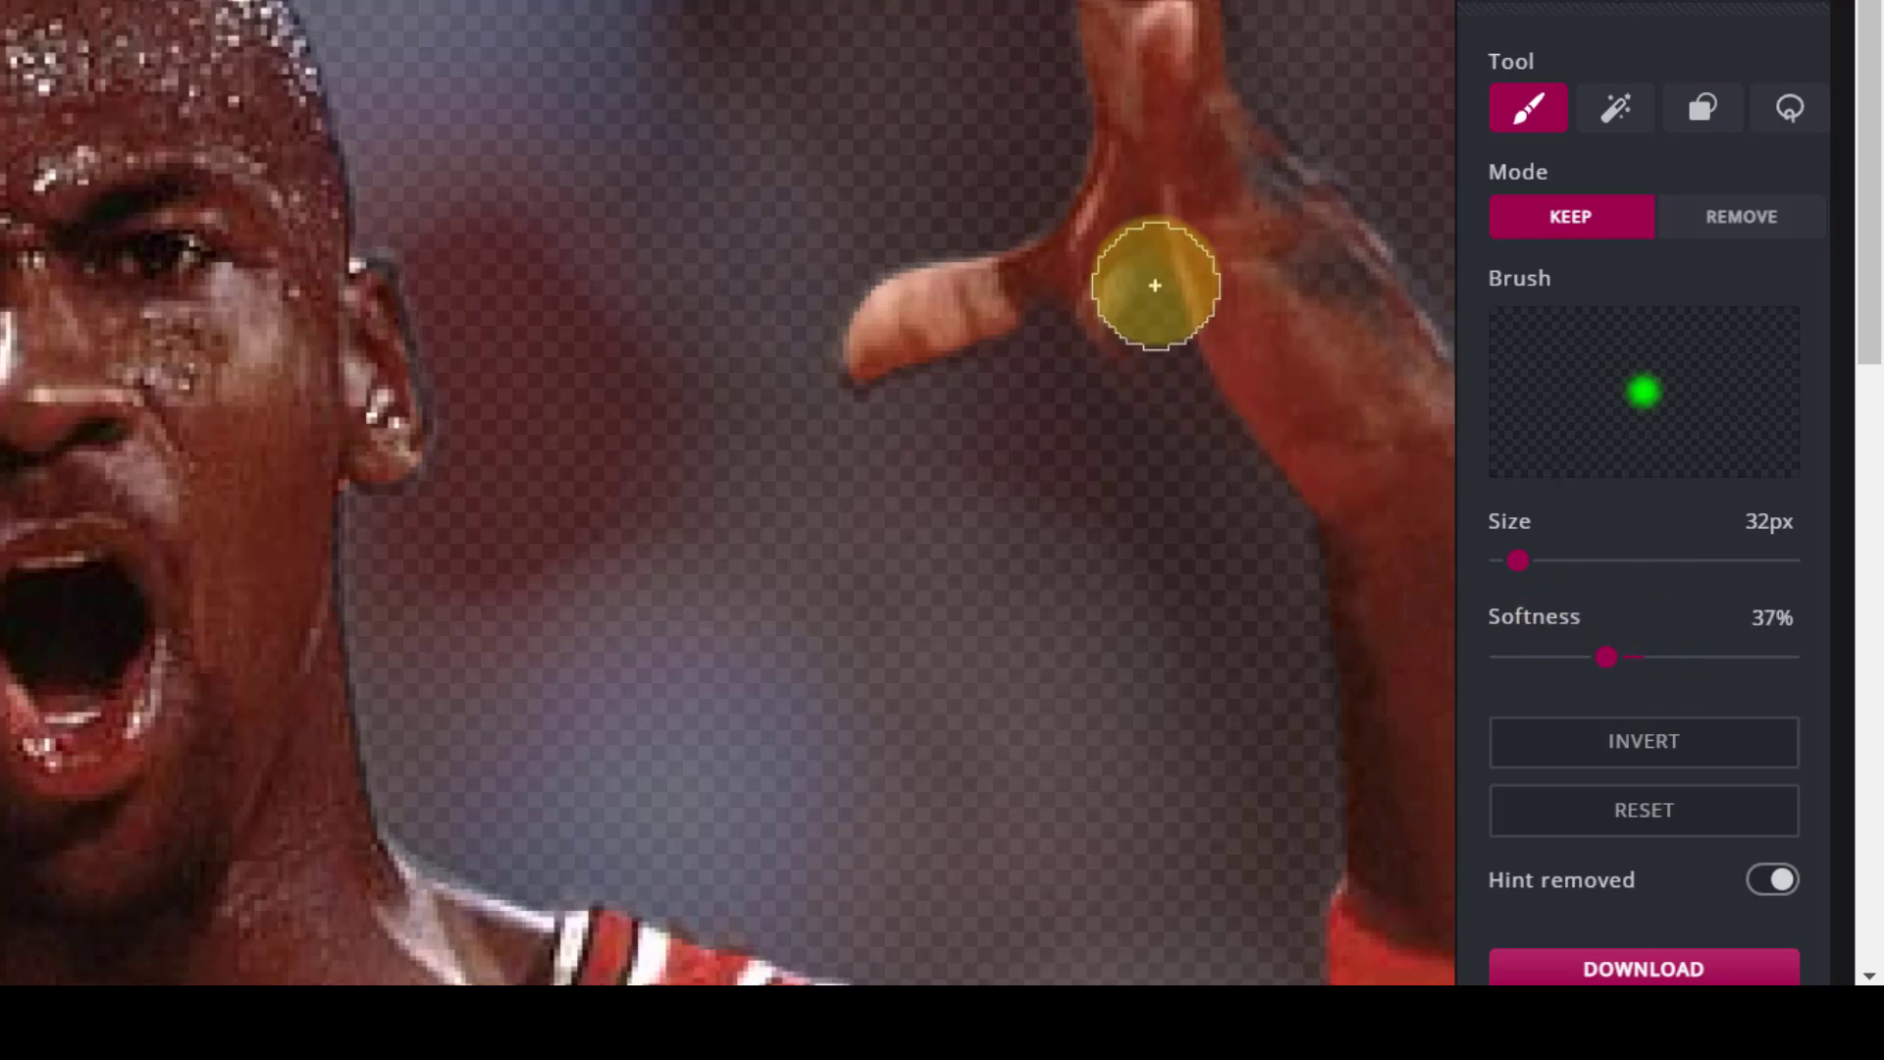
pyautogui.moveTo(1149, 277)
pyautogui.mouseDown()
pyautogui.moveTo(1148, 330)
pyautogui.moveTo(1271, 370)
pyautogui.mouseUp()
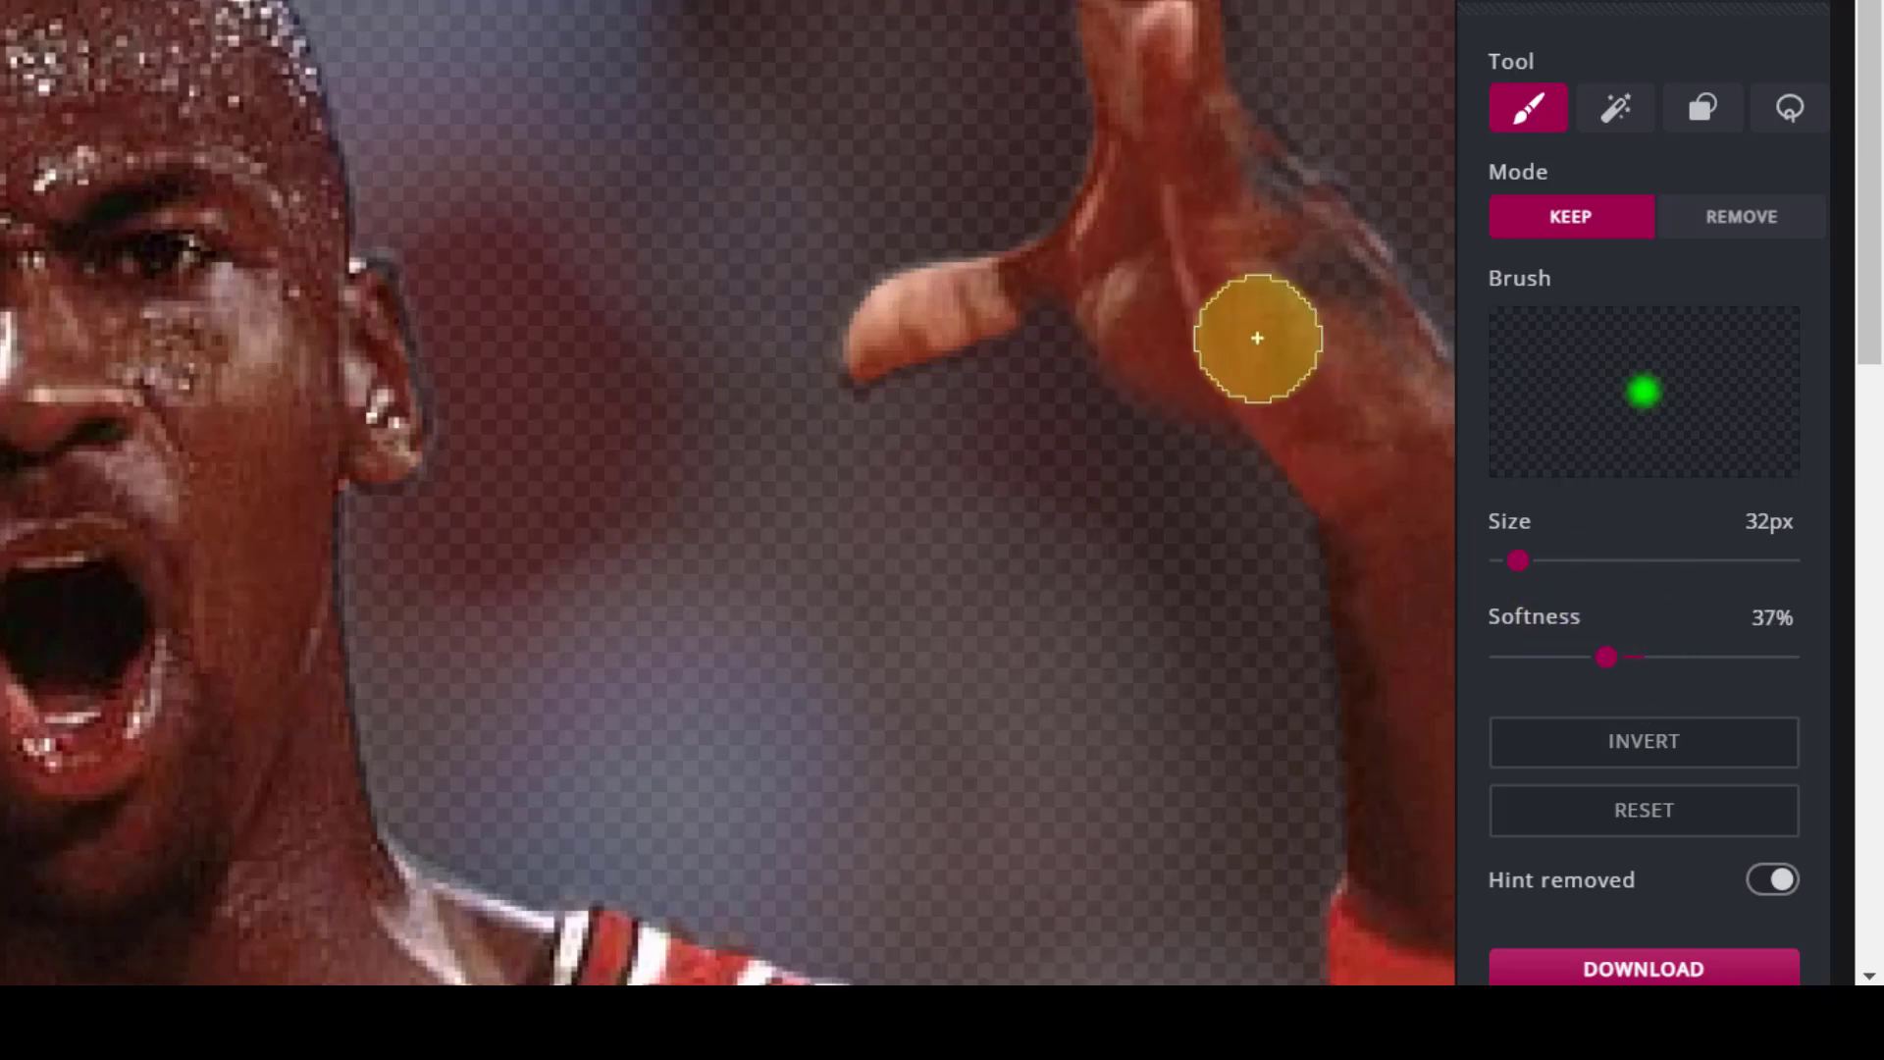
pyautogui.moveTo(1144, 253); pyautogui.dragTo(1093, 268)
pyautogui.moveTo(1261, 181)
pyautogui.mouseDown()
pyautogui.moveTo(1380, 358)
pyautogui.moveTo(1359, 395)
pyautogui.mouseUp()
pyautogui.moveTo(1271, 257); pyautogui.dragTo(1224, 223)
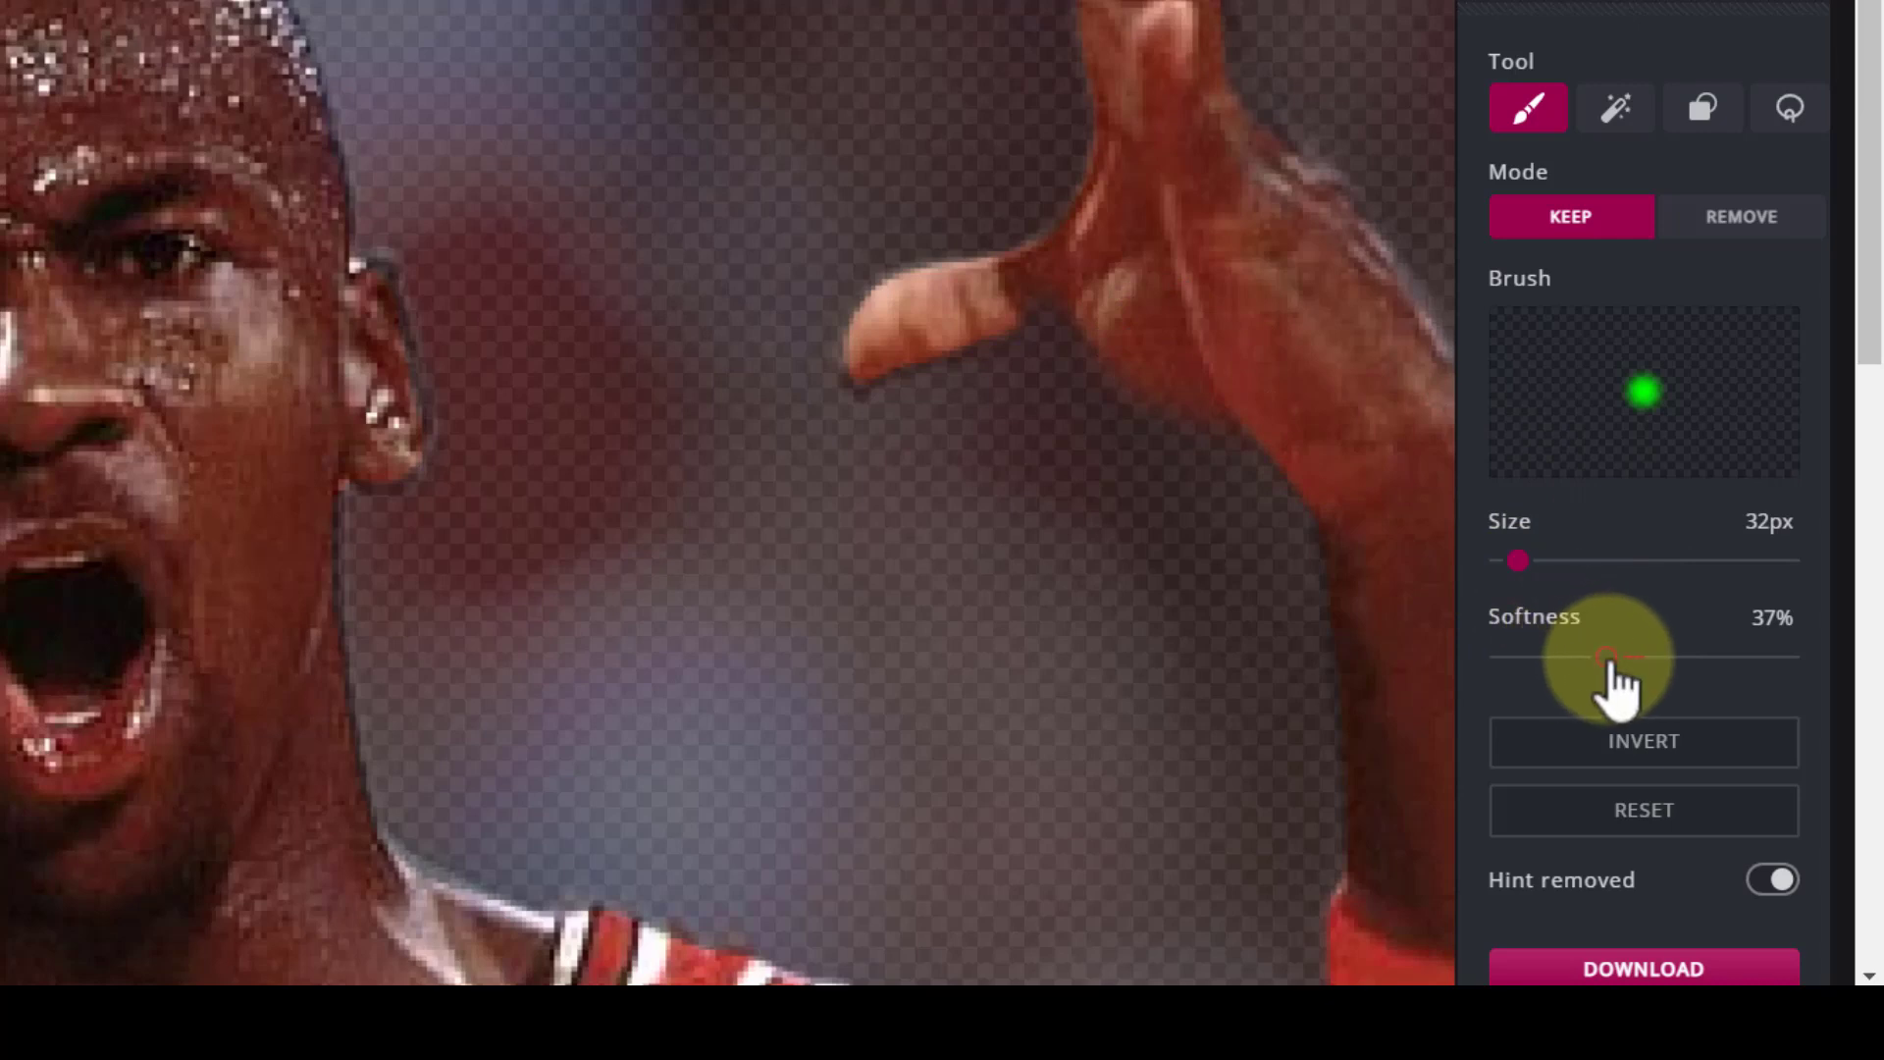
# Set the Keep brush to 16% softness and 21px, then restore the thumb
pyautogui.moveTo(1603, 658); pyautogui.dragTo(1548, 658)
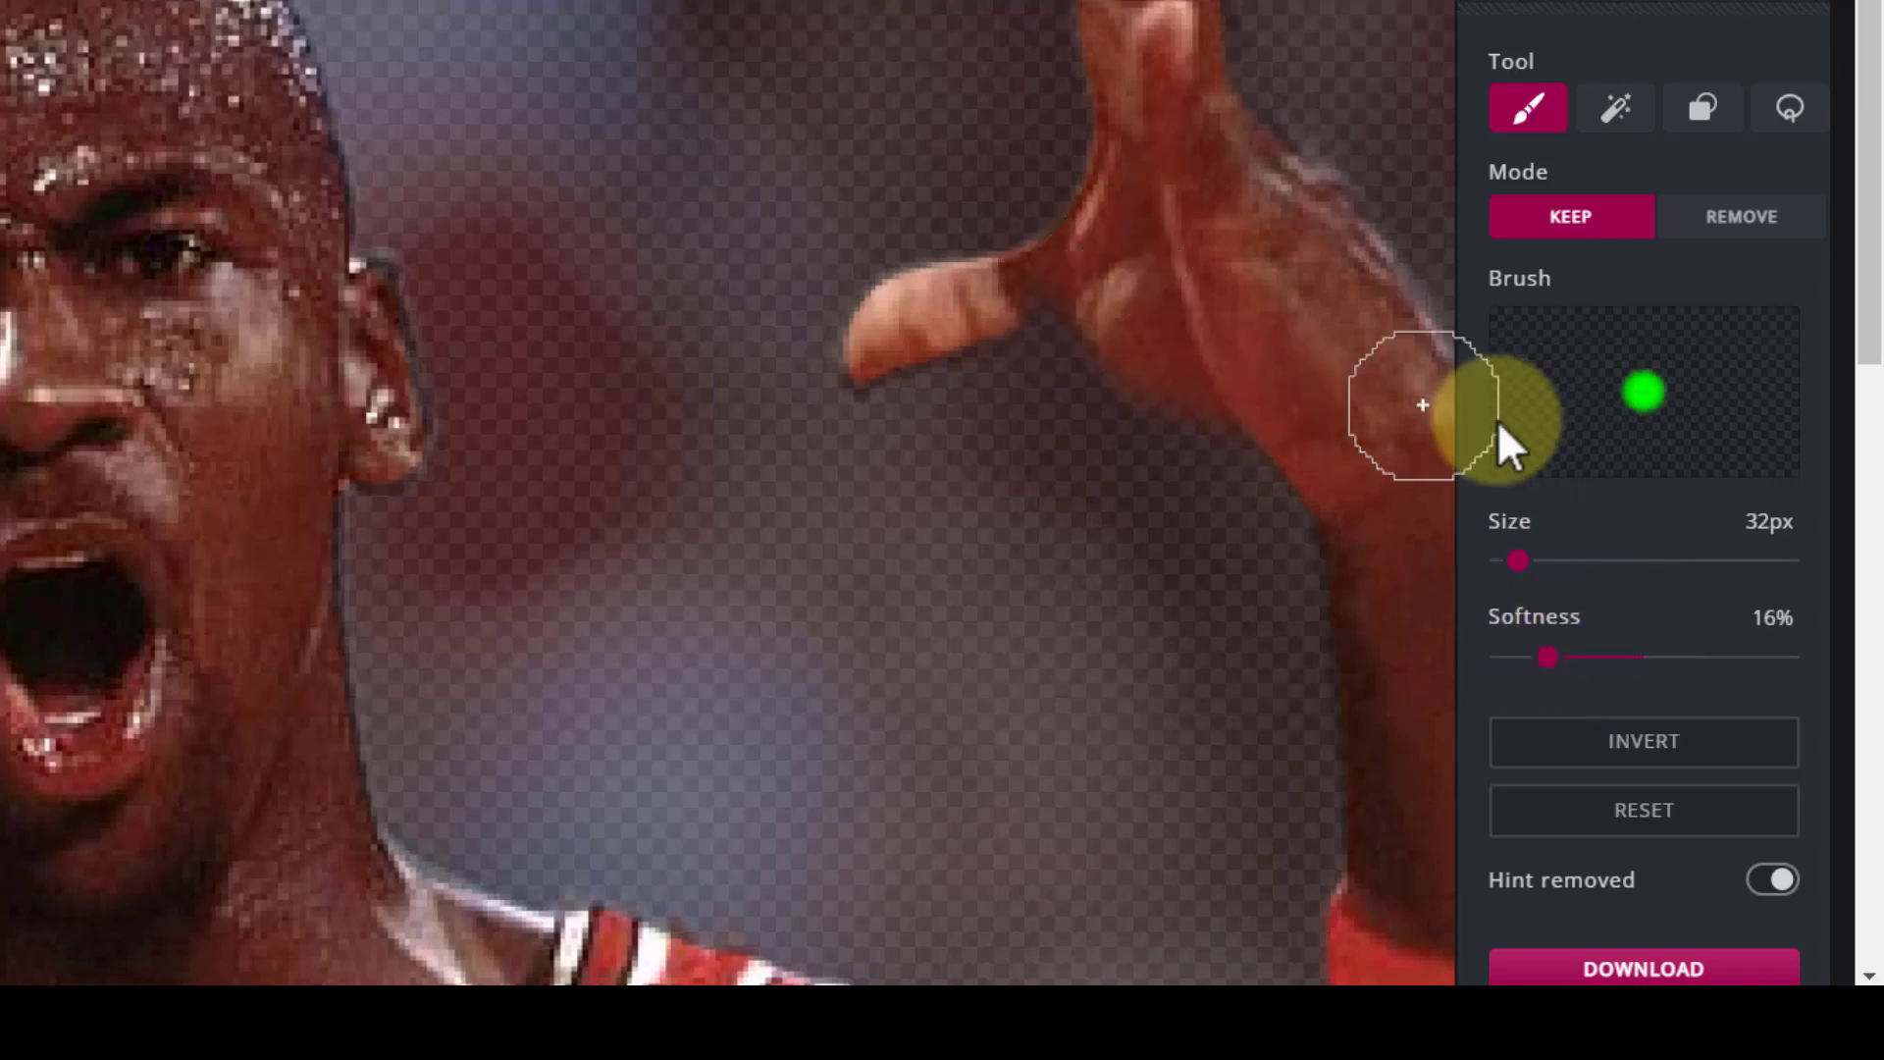
pyautogui.moveTo(1518, 560); pyautogui.dragTo(1512, 560)
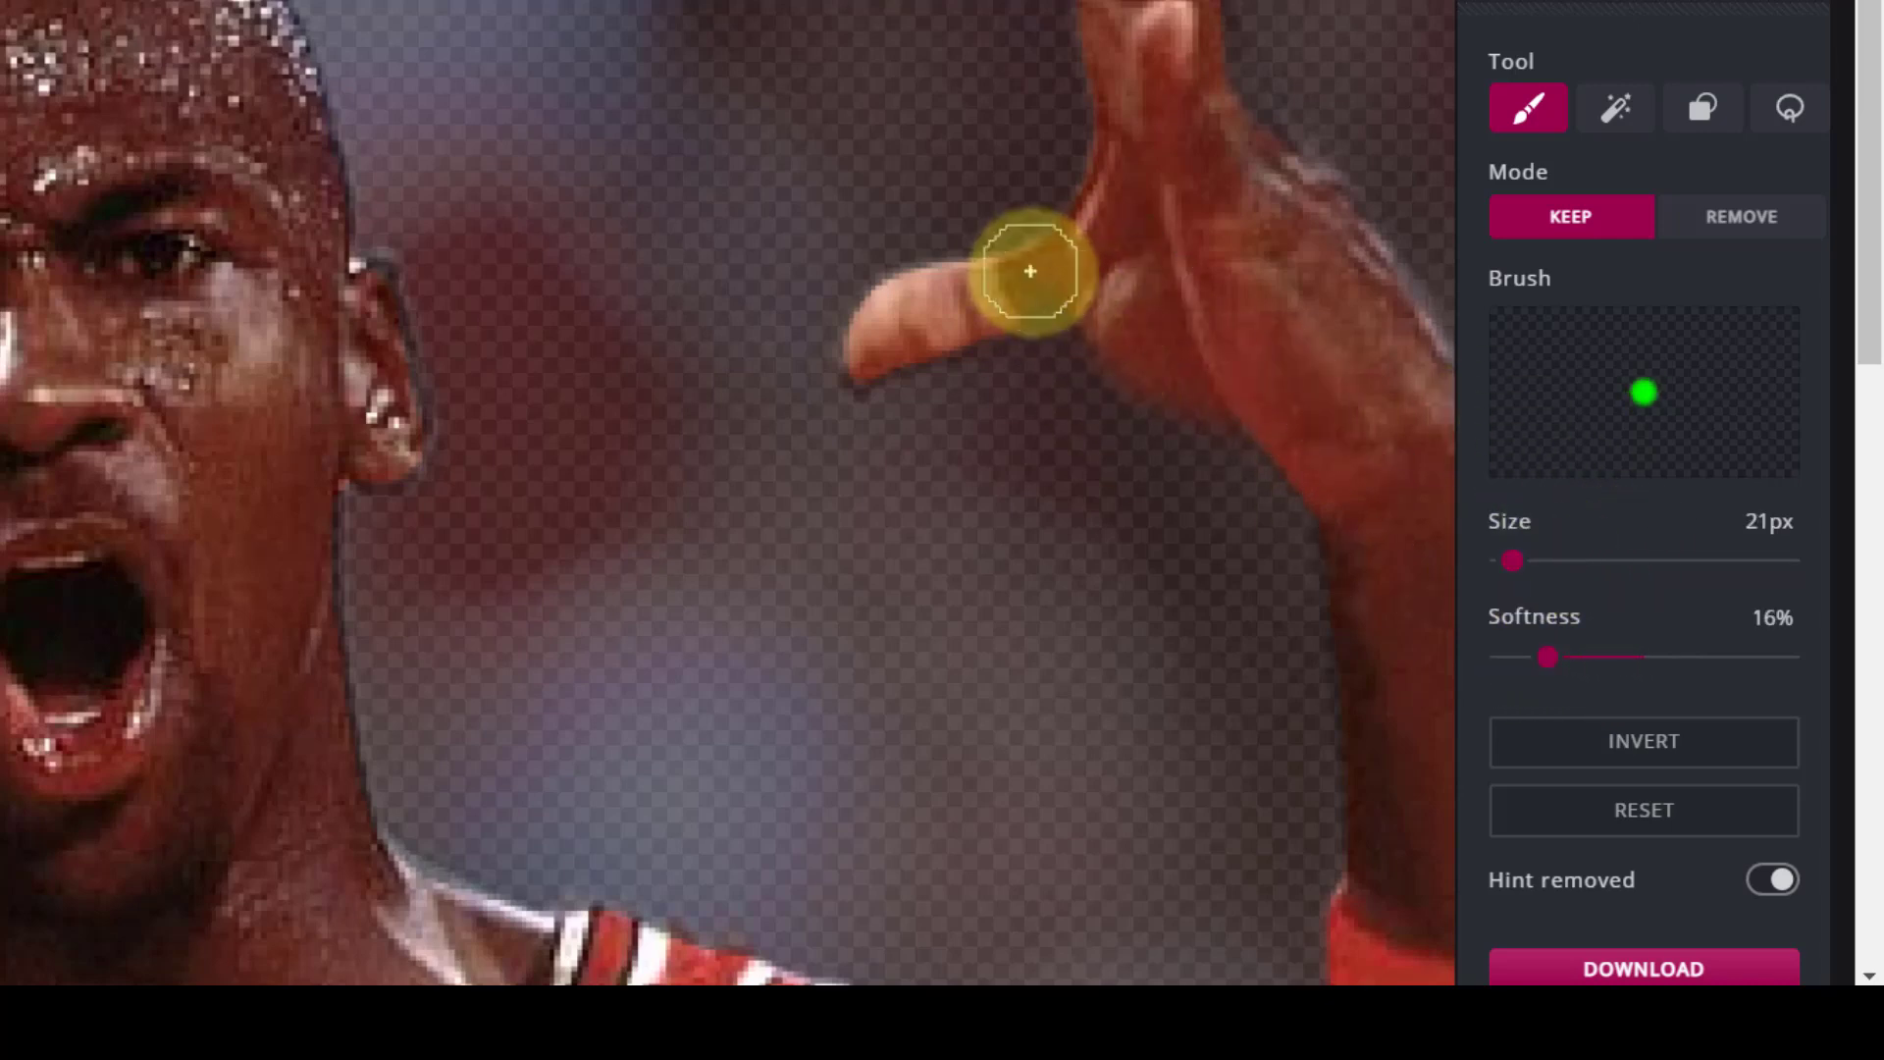
pyautogui.moveTo(1086, 303)
pyautogui.mouseDown()
pyautogui.moveTo(1245, 382)
pyautogui.moveTo(1179, 365)
pyautogui.moveTo(1135, 318)
pyautogui.moveTo(1151, 367)
pyautogui.moveTo(1244, 394)
pyautogui.mouseUp()
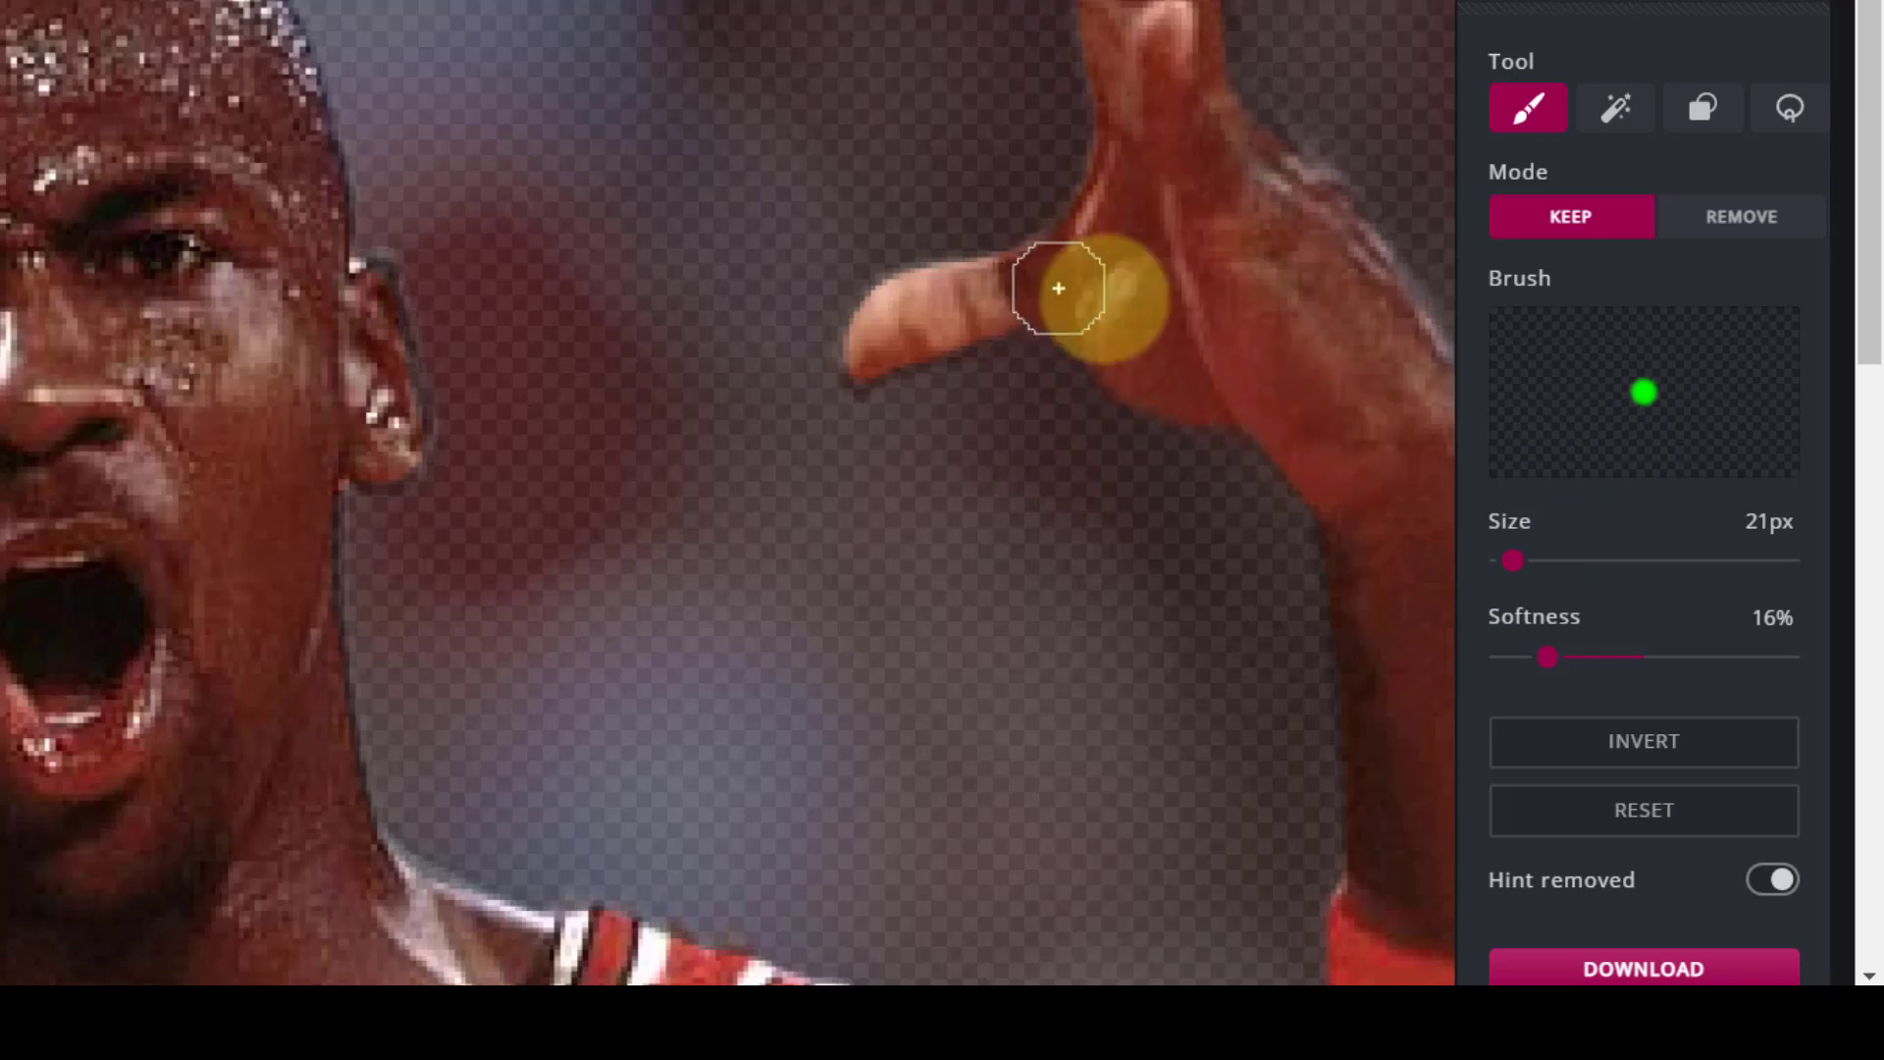
# Compare the cutout with the Hint removed view off and on, leaving it shown
pyautogui.scroll(-3, 1195, 261)
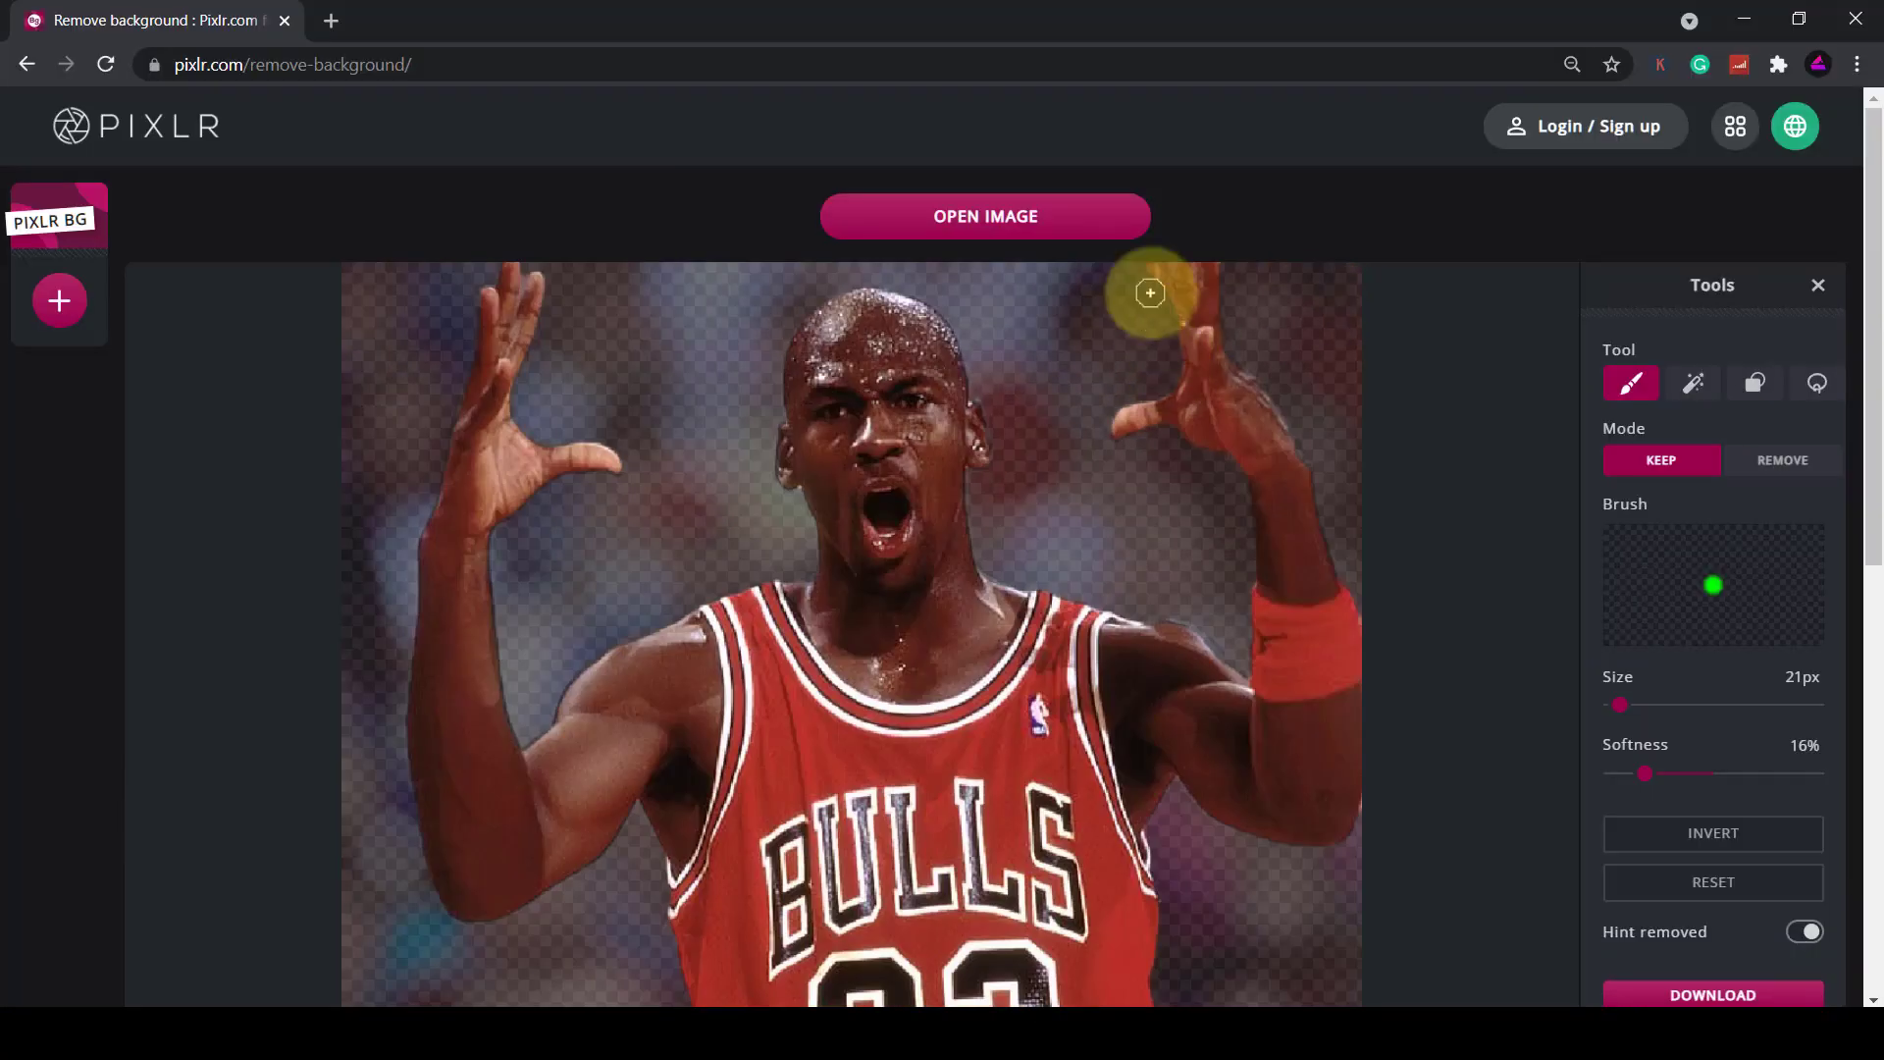
pyautogui.scroll(2, 1276, 285)
pyautogui.scroll(-3, 1069, 328)
pyautogui.scroll(5, 1199, 307)
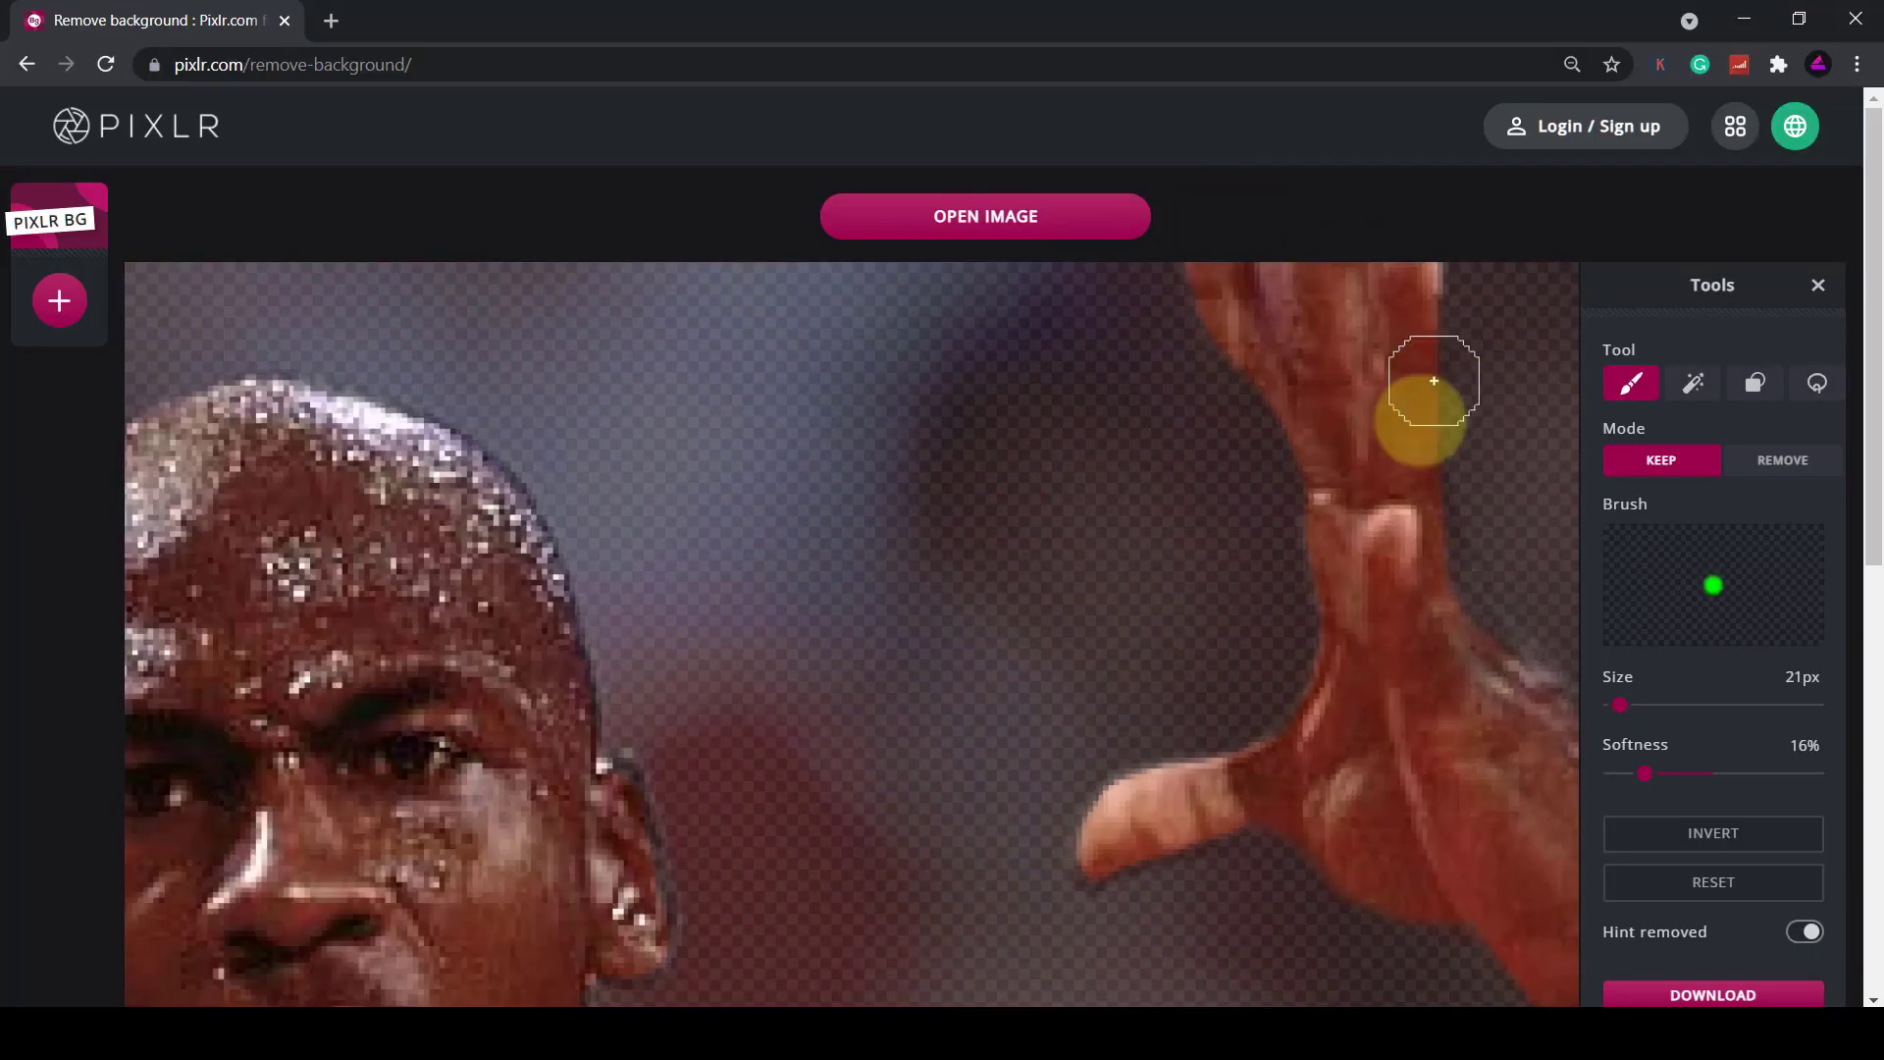
pyautogui.click(1810, 938)
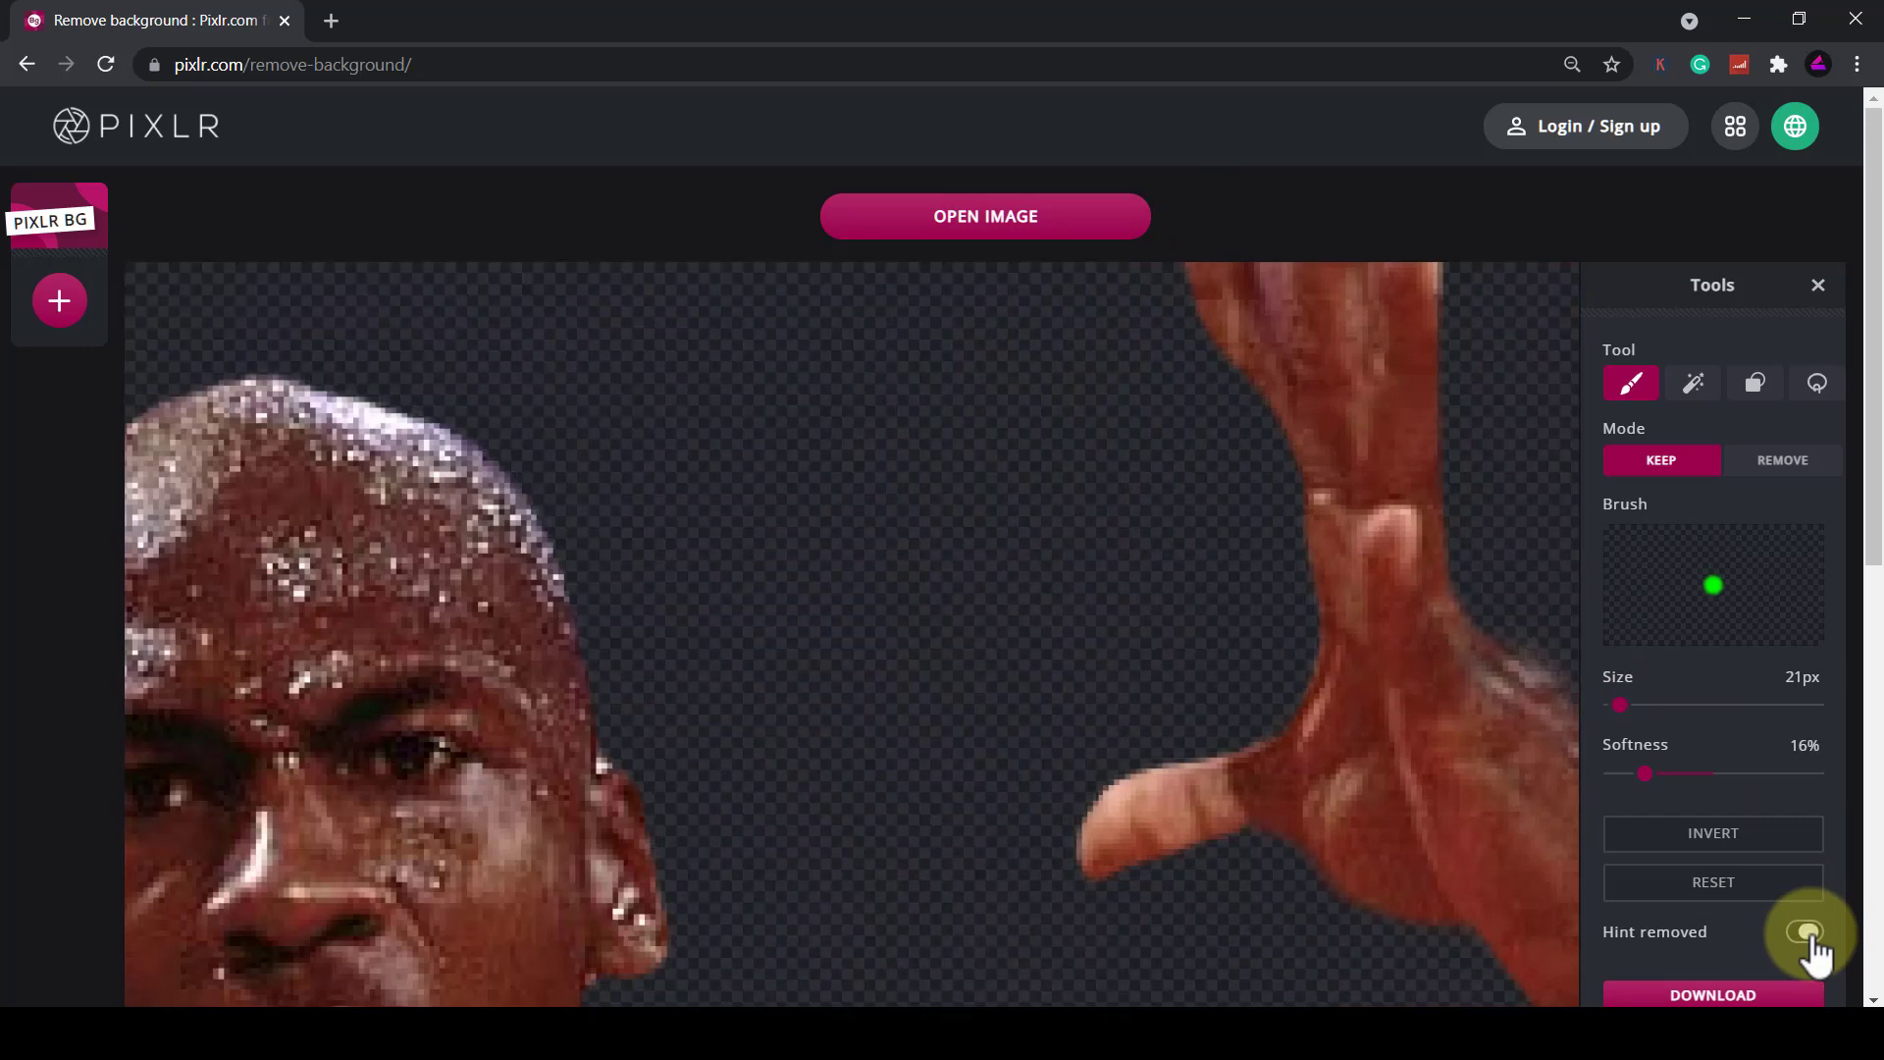
pyautogui.click(1811, 937)
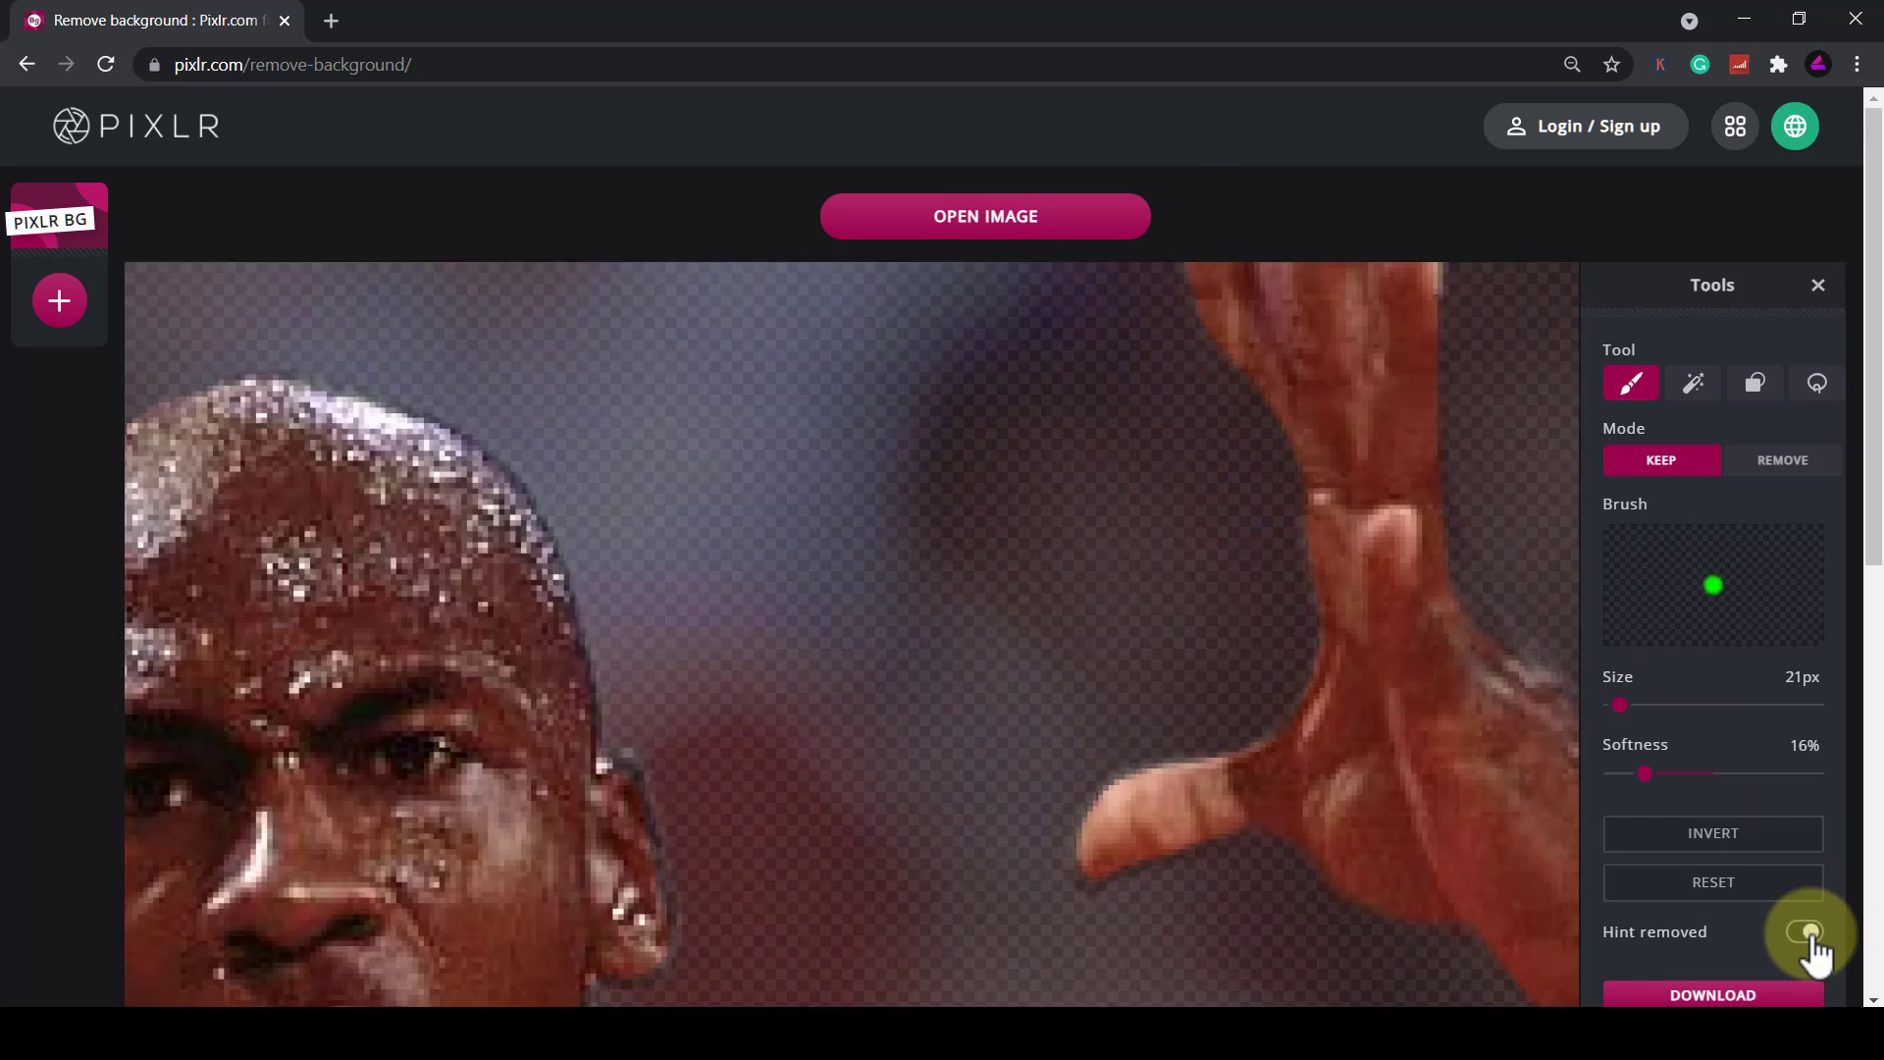
pyautogui.click(1810, 937)
pyautogui.click(1811, 937)
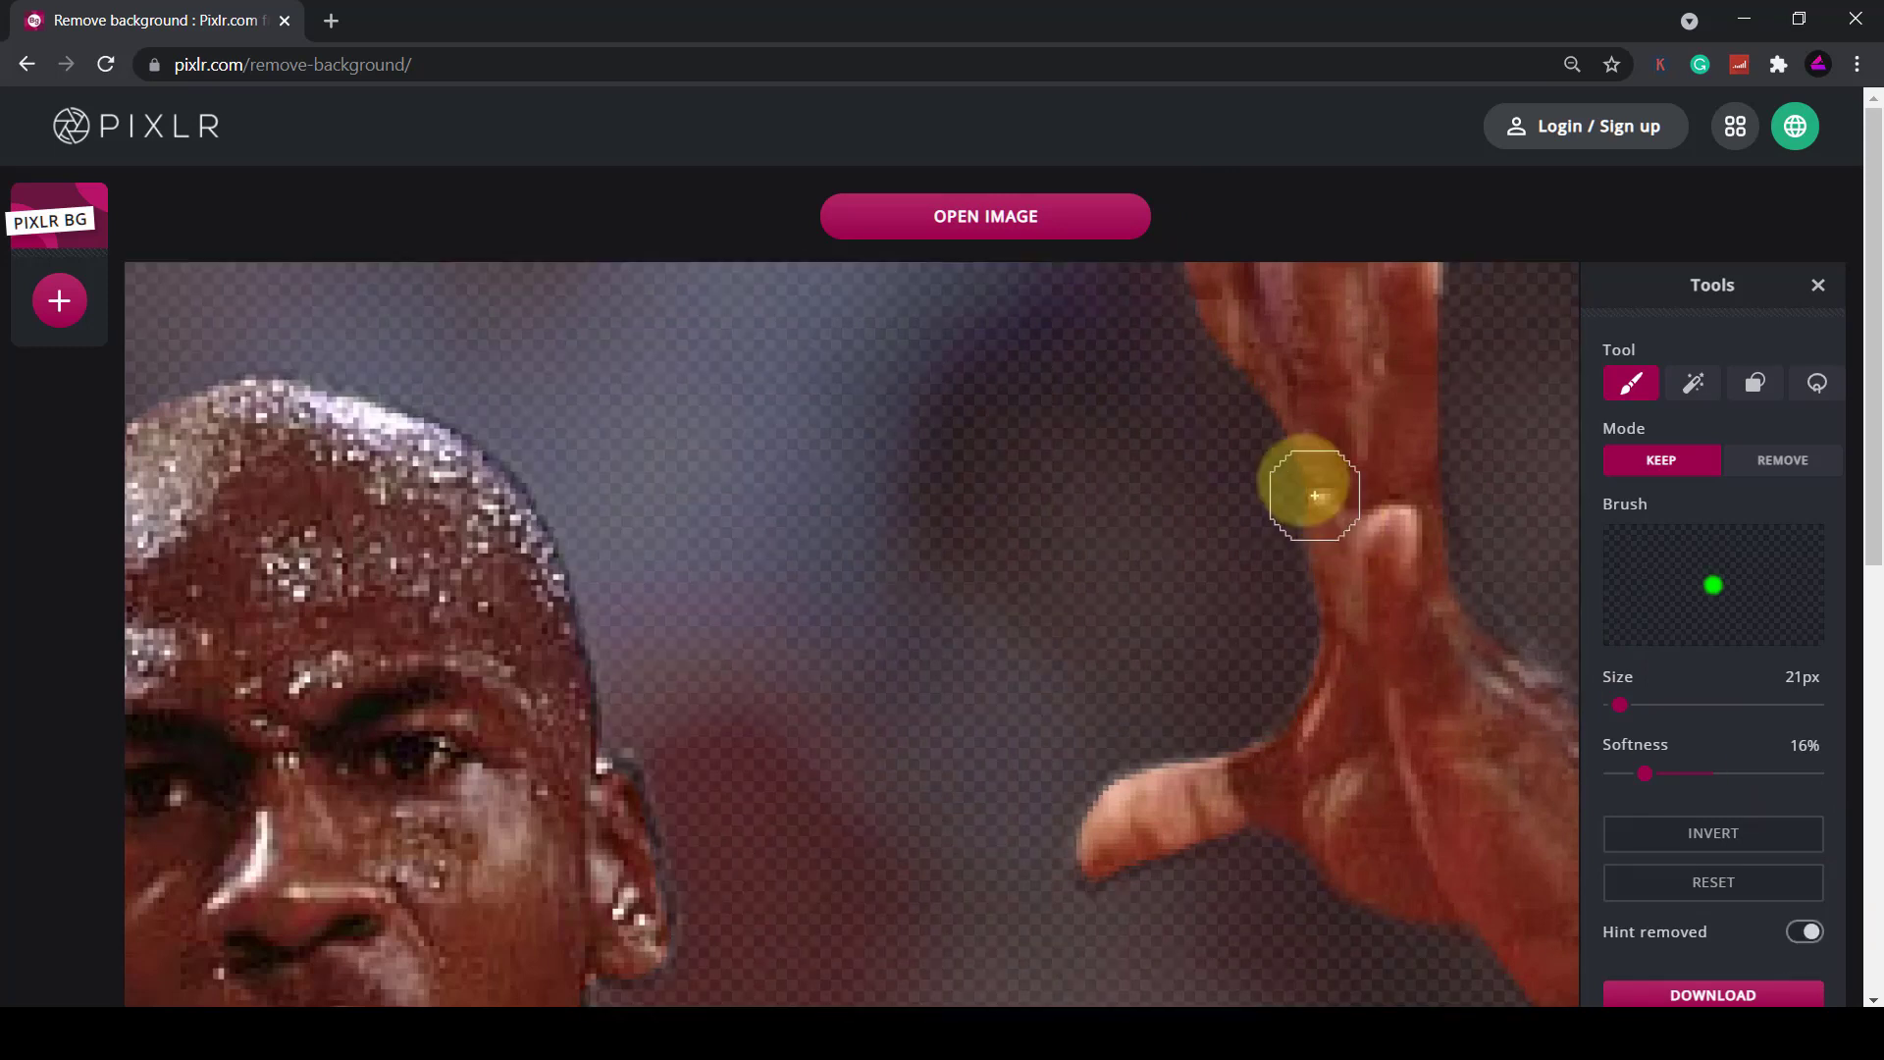
# Paint the raised arm, top of the hand and fingertips back into the cutout
pyautogui.moveTo(1264, 326)
pyautogui.mouseDown()
pyautogui.moveTo(1342, 548)
pyautogui.moveTo(1325, 525)
pyautogui.mouseUp()
pyautogui.moveTo(1227, 299); pyautogui.dragTo(1245, 336)
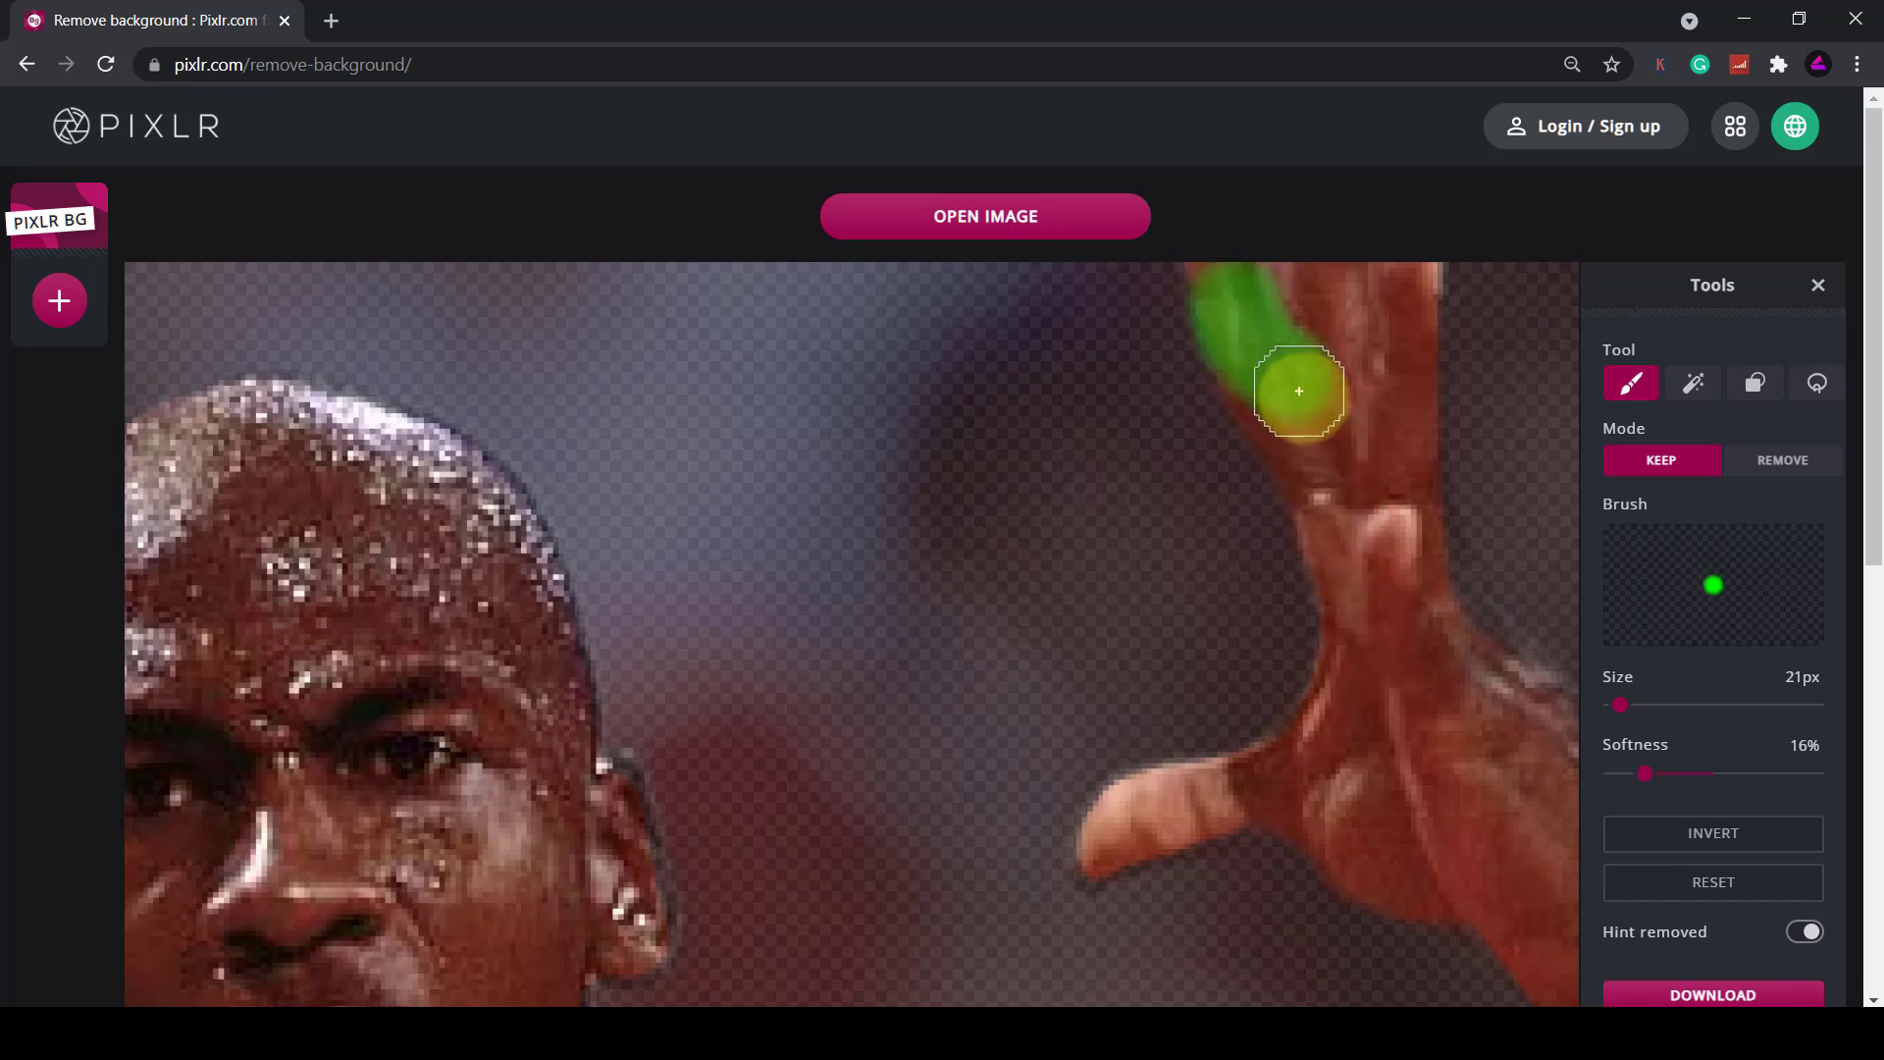
pyautogui.scroll(-5, 1308, 387)
pyautogui.scroll(-1, 1318, 350)
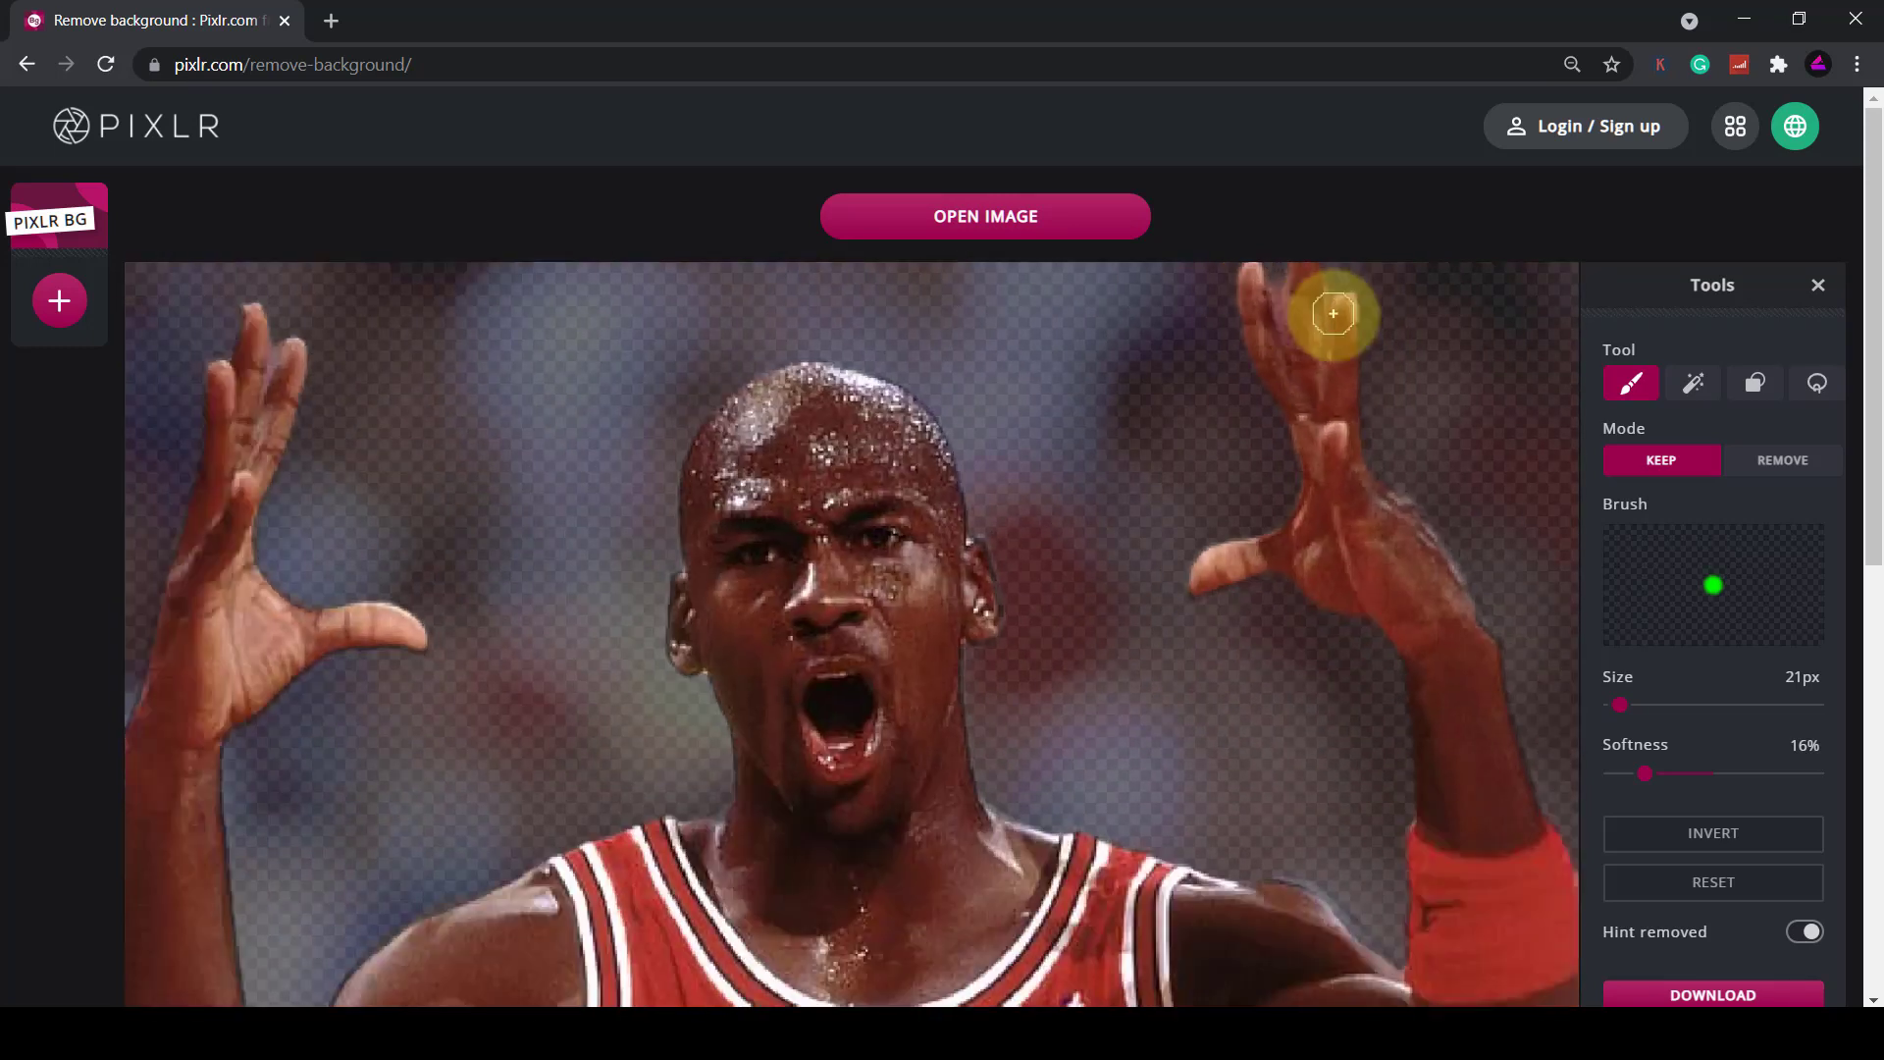
pyautogui.scroll(-1, 1300, 382)
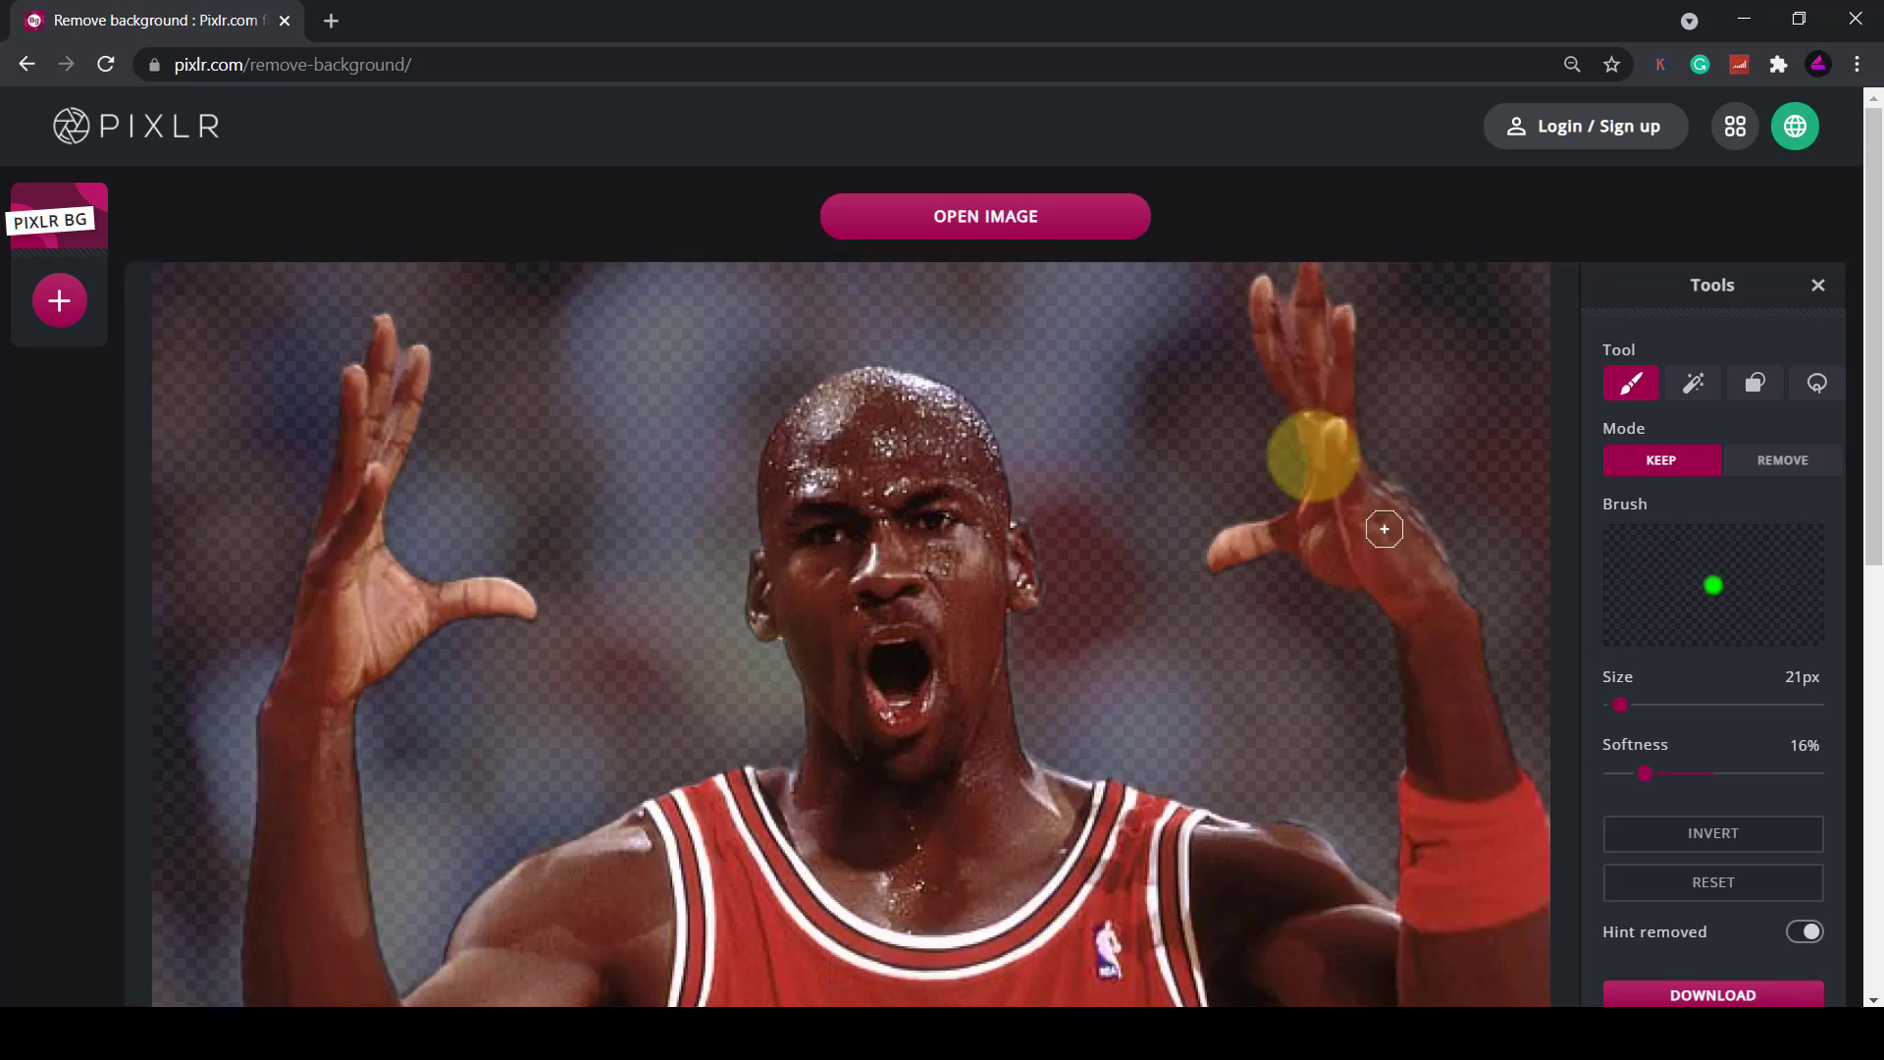
pyautogui.moveTo(1270, 392)
pyautogui.mouseDown()
pyautogui.moveTo(1270, 362)
pyautogui.moveTo(1286, 383)
pyautogui.mouseUp()
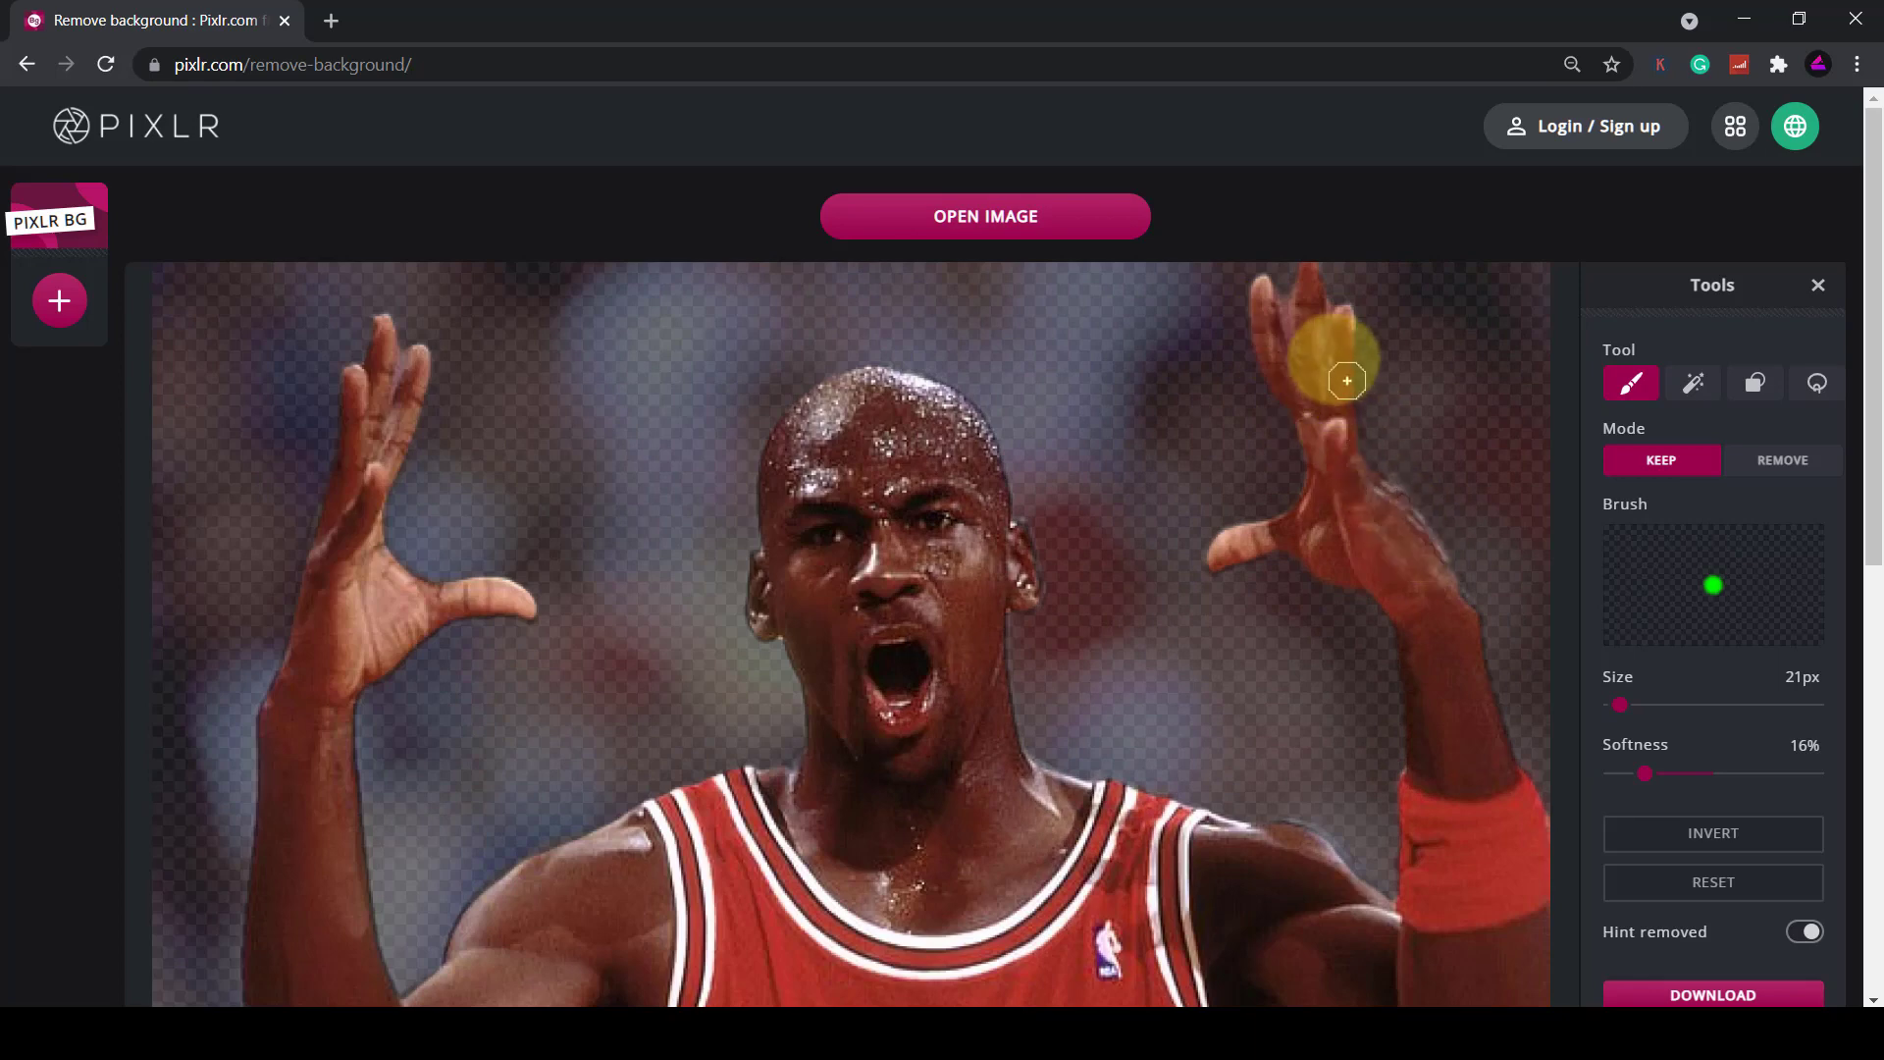
pyautogui.scroll(3, 1325, 336)
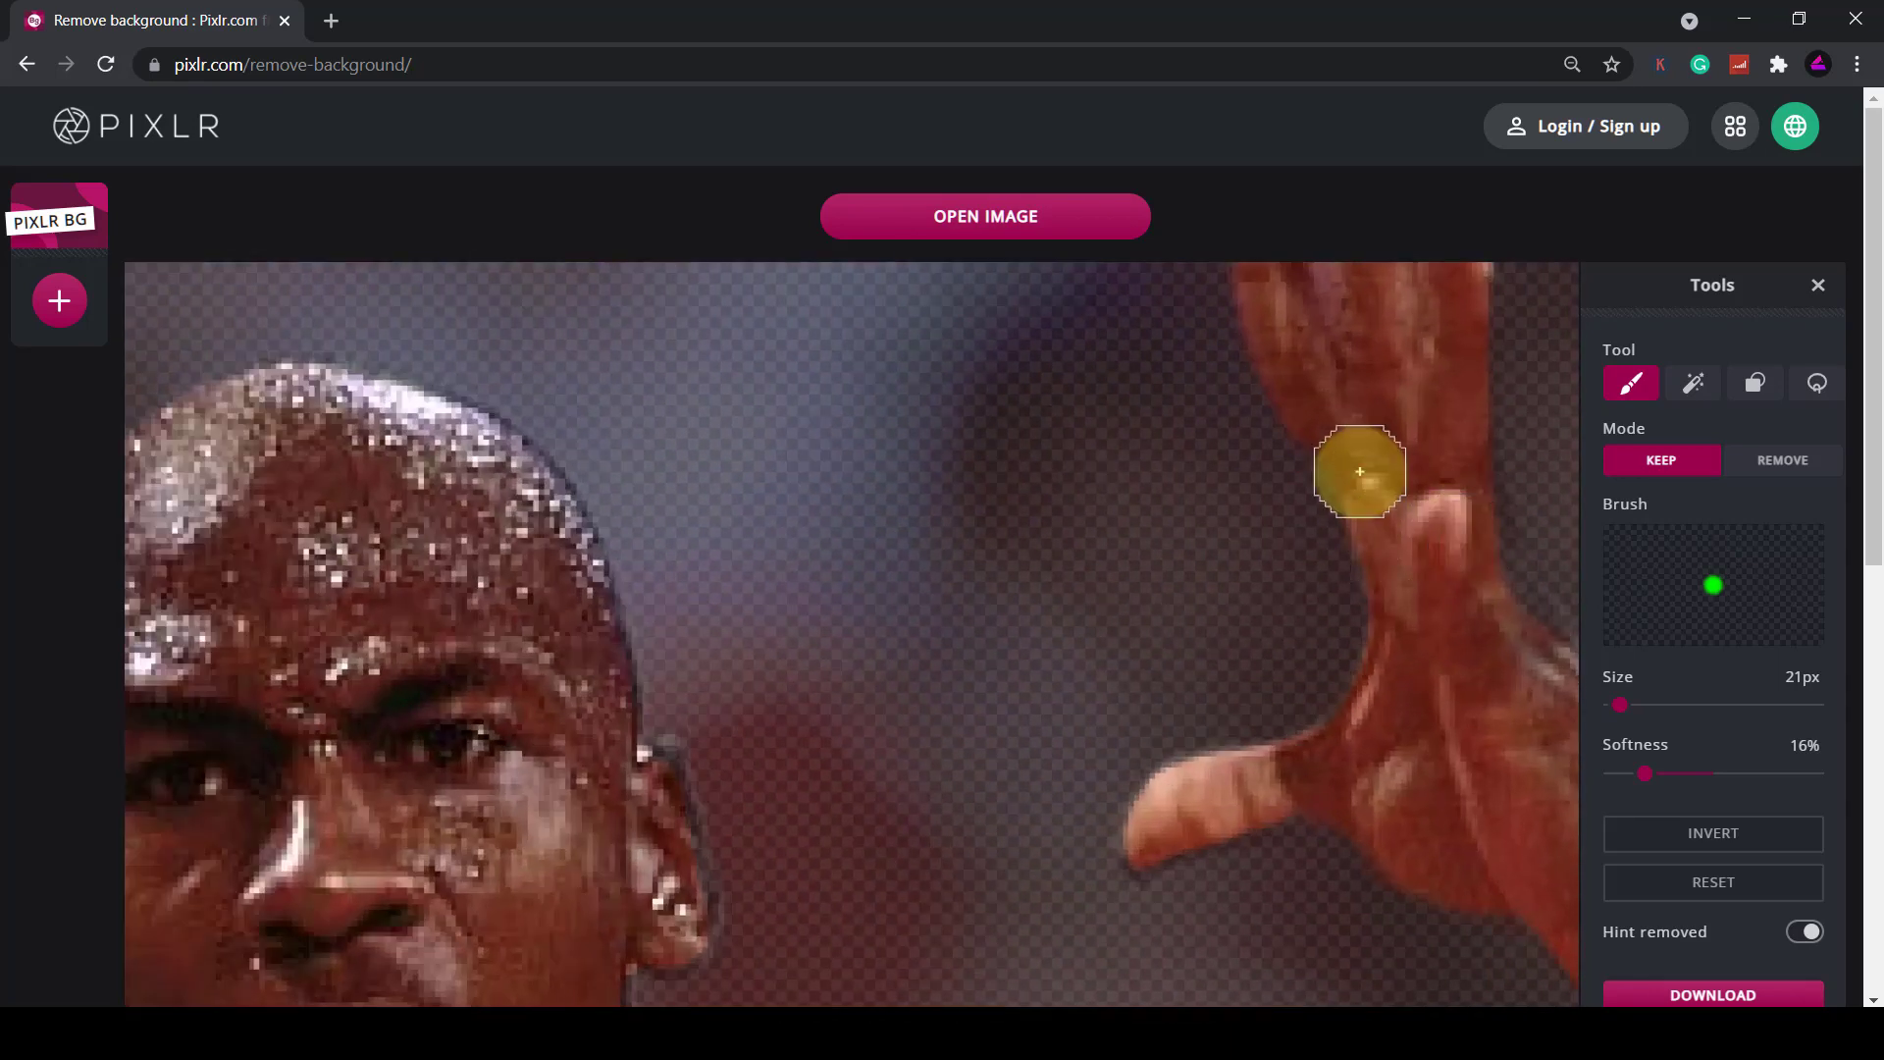
pyautogui.moveTo(1365, 430)
pyautogui.mouseDown()
pyautogui.moveTo(1388, 451)
pyautogui.moveTo(1397, 408)
pyautogui.mouseUp()
pyautogui.scroll(-5, 1394, 423)
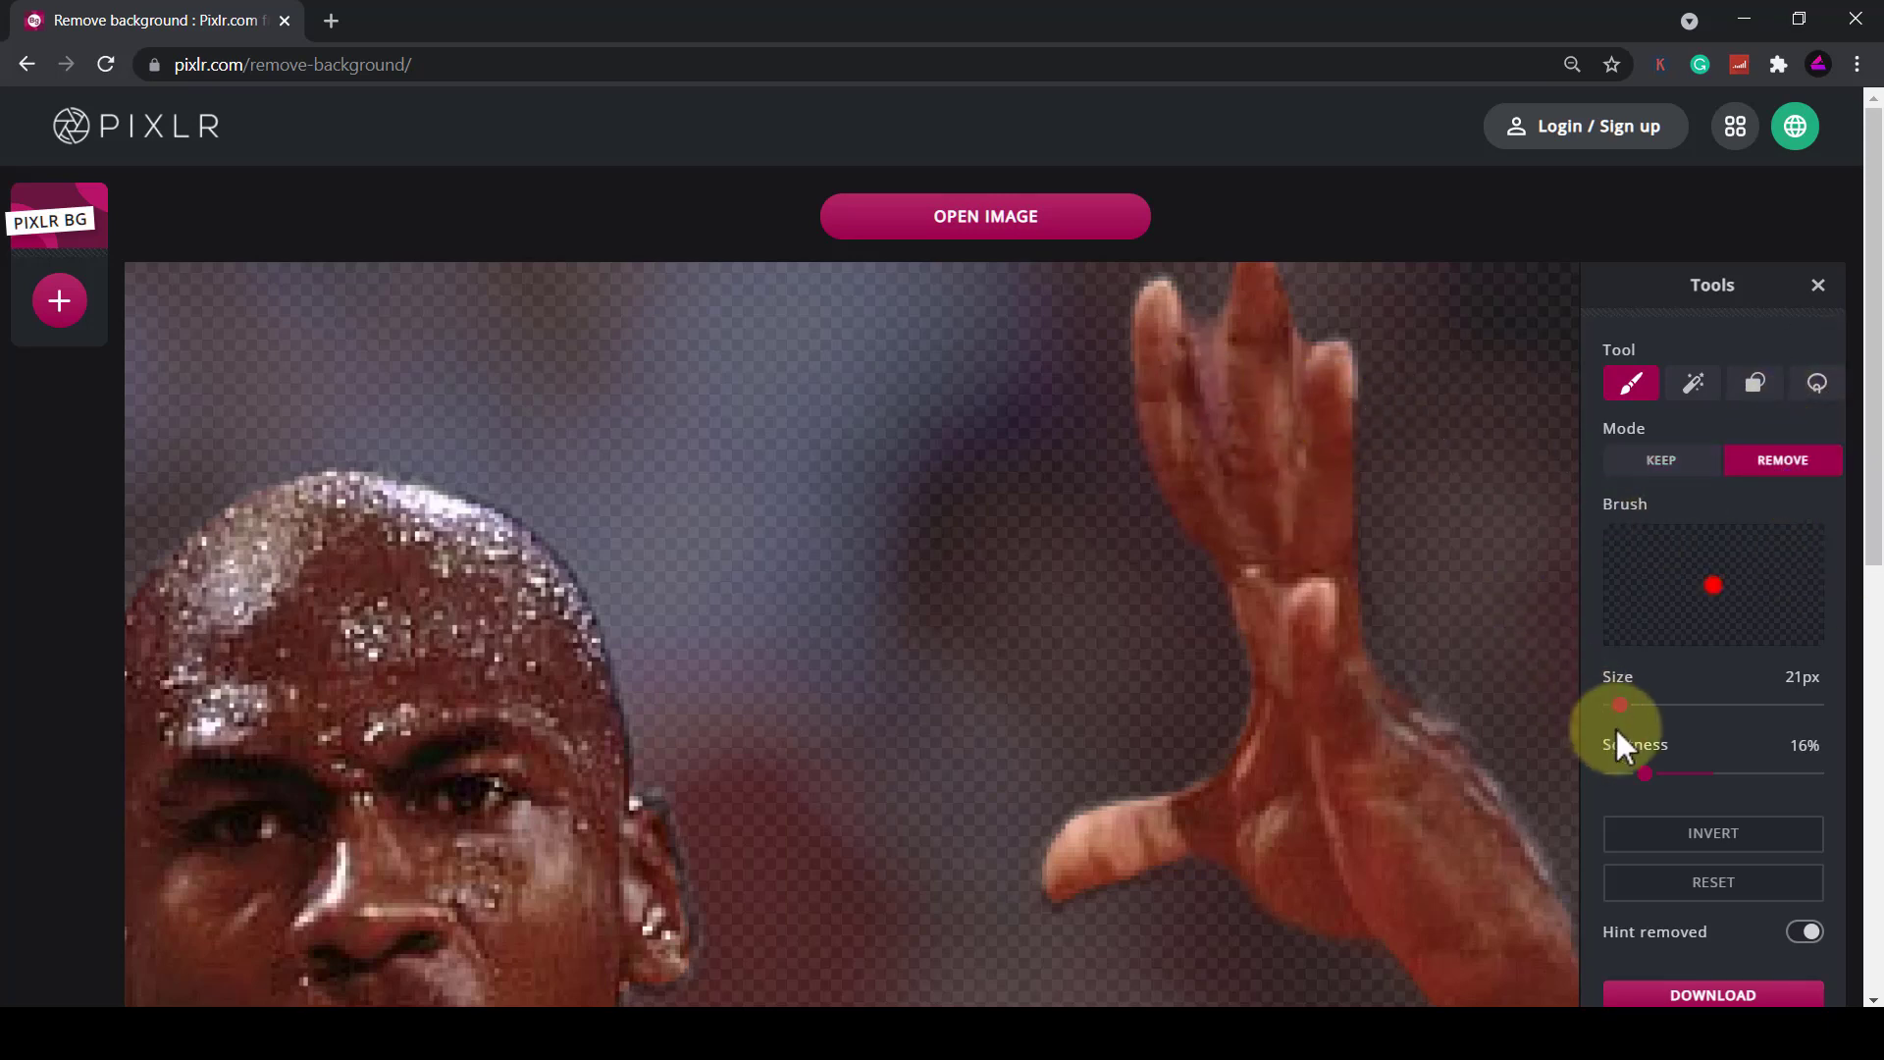
# Shrink the Remove brush to 1px and erase background along the finger's edge
pyautogui.moveTo(1620, 707)
pyautogui.mouseDown()
pyautogui.moveTo(1648, 781)
pyautogui.moveTo(1629, 795)
pyautogui.mouseUp()
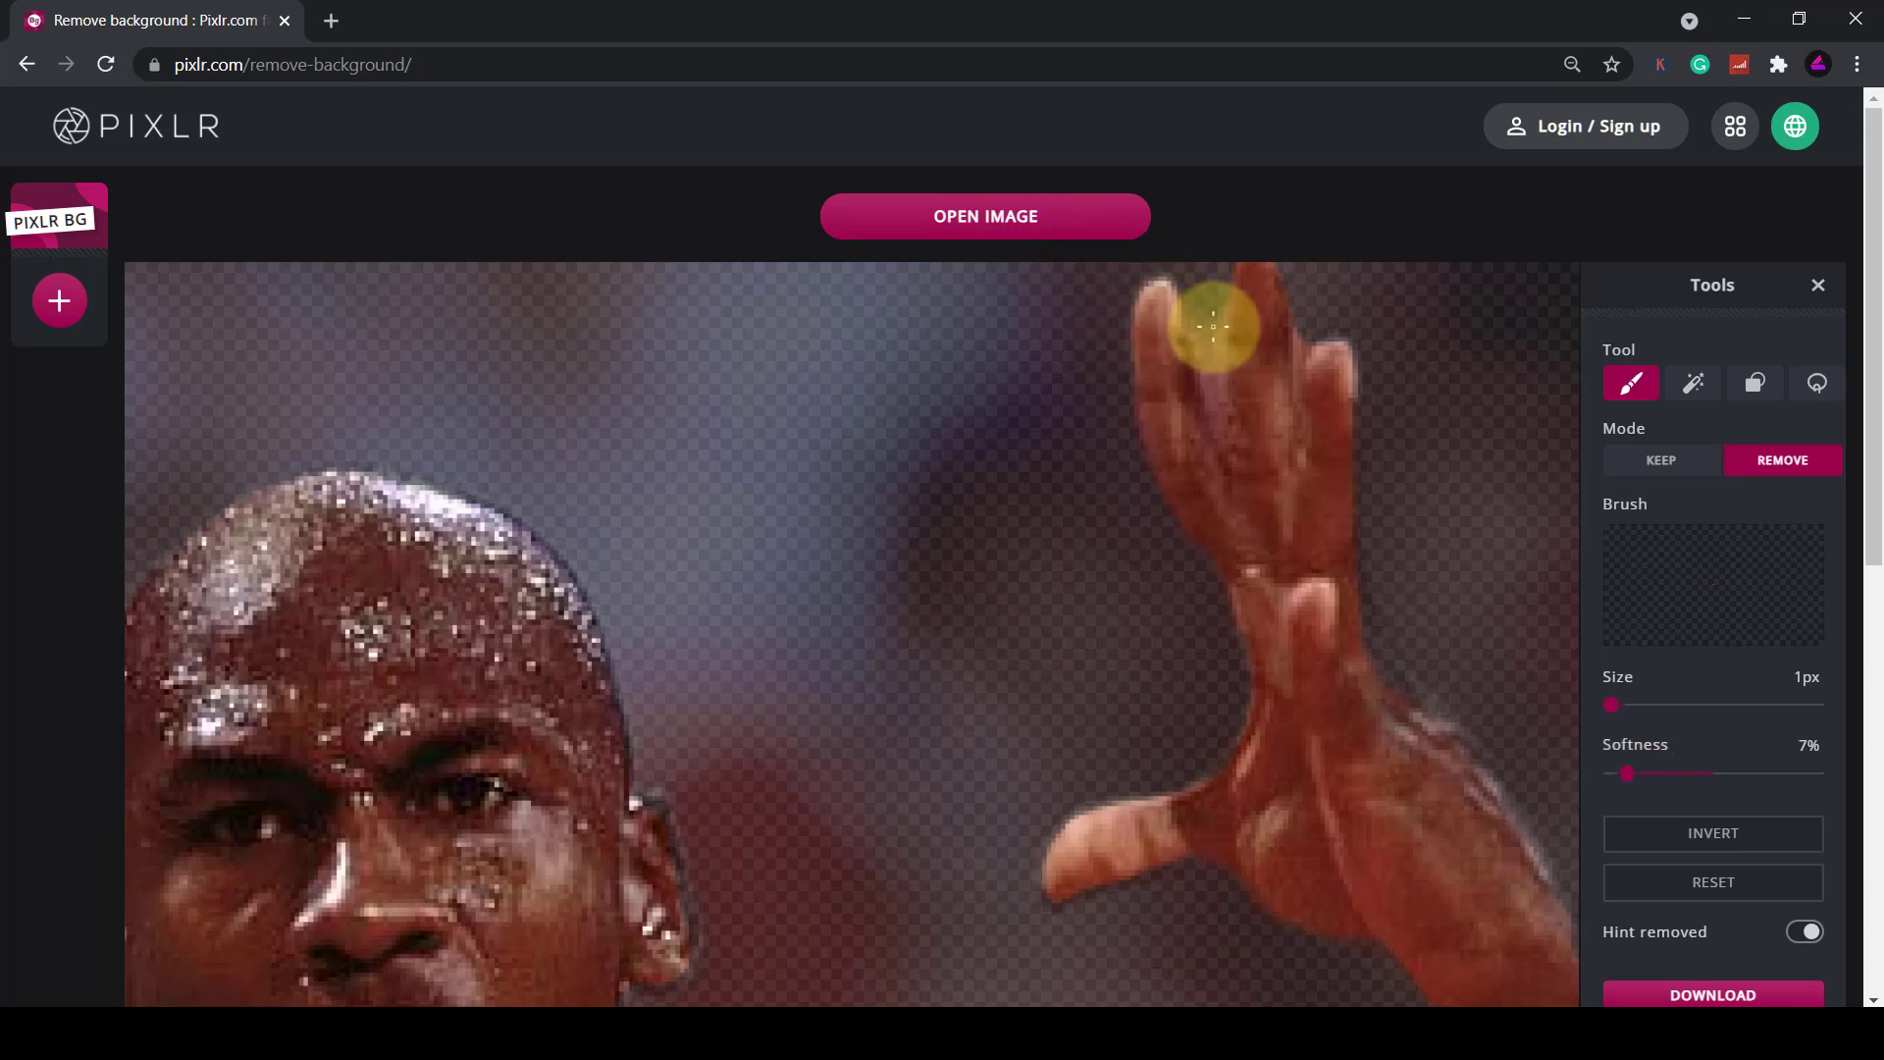
pyautogui.scroll(3, 1213, 327)
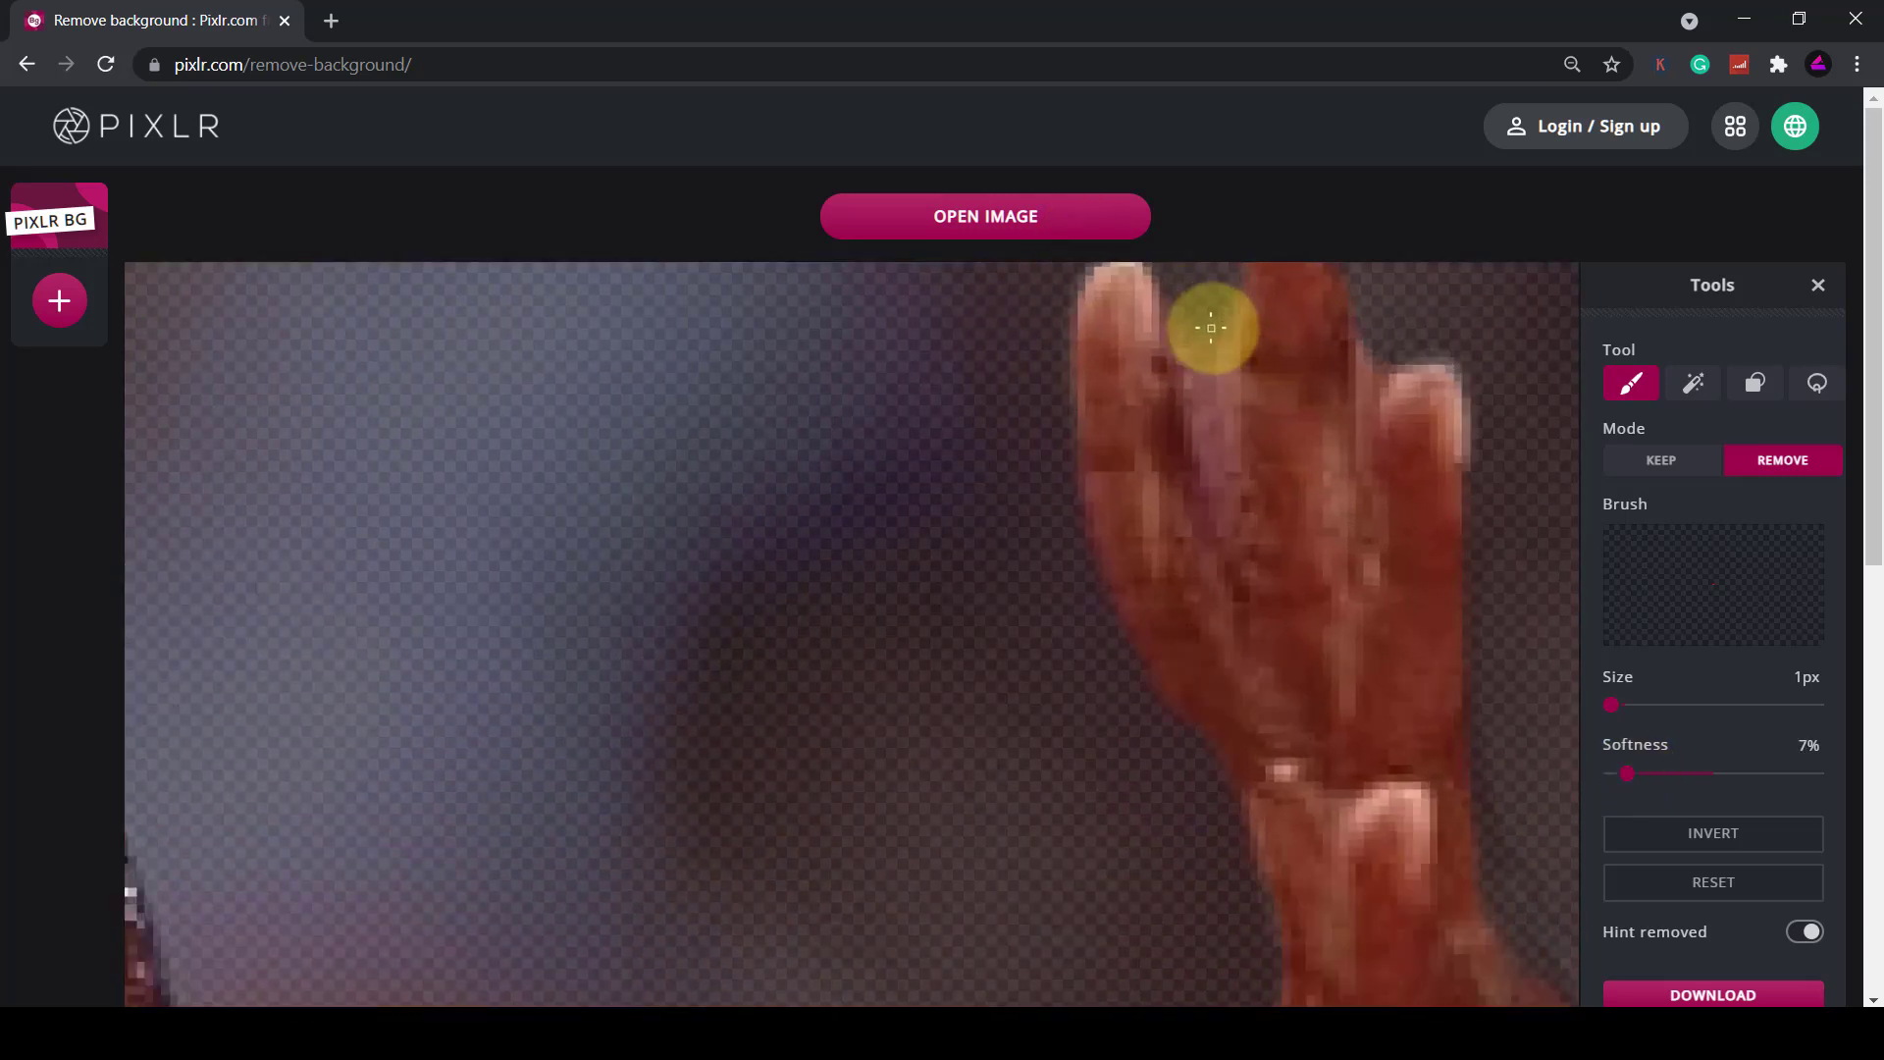
pyautogui.scroll(1, 1211, 328)
pyautogui.moveTo(1192, 313); pyautogui.dragTo(1221, 530)
pyautogui.moveTo(1215, 313)
pyautogui.mouseDown()
pyautogui.moveTo(1244, 485)
pyautogui.moveTo(1231, 541)
pyautogui.moveTo(1198, 319)
pyautogui.moveTo(1231, 513)
pyautogui.moveTo(1236, 435)
pyautogui.moveTo(1217, 389)
pyautogui.moveTo(1241, 482)
pyautogui.moveTo(1204, 340)
pyautogui.moveTo(1199, 380)
pyautogui.moveTo(1231, 522)
pyautogui.moveTo(1206, 438)
pyautogui.moveTo(1209, 302)
pyautogui.moveTo(1227, 348)
pyautogui.moveTo(1218, 311)
pyautogui.moveTo(1194, 311)
pyautogui.moveTo(1204, 377)
pyautogui.moveTo(1343, 362)
pyautogui.moveTo(1325, 336)
pyautogui.moveTo(1480, 339)
pyautogui.moveTo(1465, 380)
pyautogui.moveTo(1223, 292)
pyautogui.moveTo(1244, 297)
pyautogui.moveTo(1240, 407)
pyautogui.mouseUp()
# Erase the remaining background down the finger gap and between the two fingers
pyautogui.scroll(-5, 1195, 324)
pyautogui.scroll(3, 1338, 358)
pyautogui.scroll(3, 1355, 314)
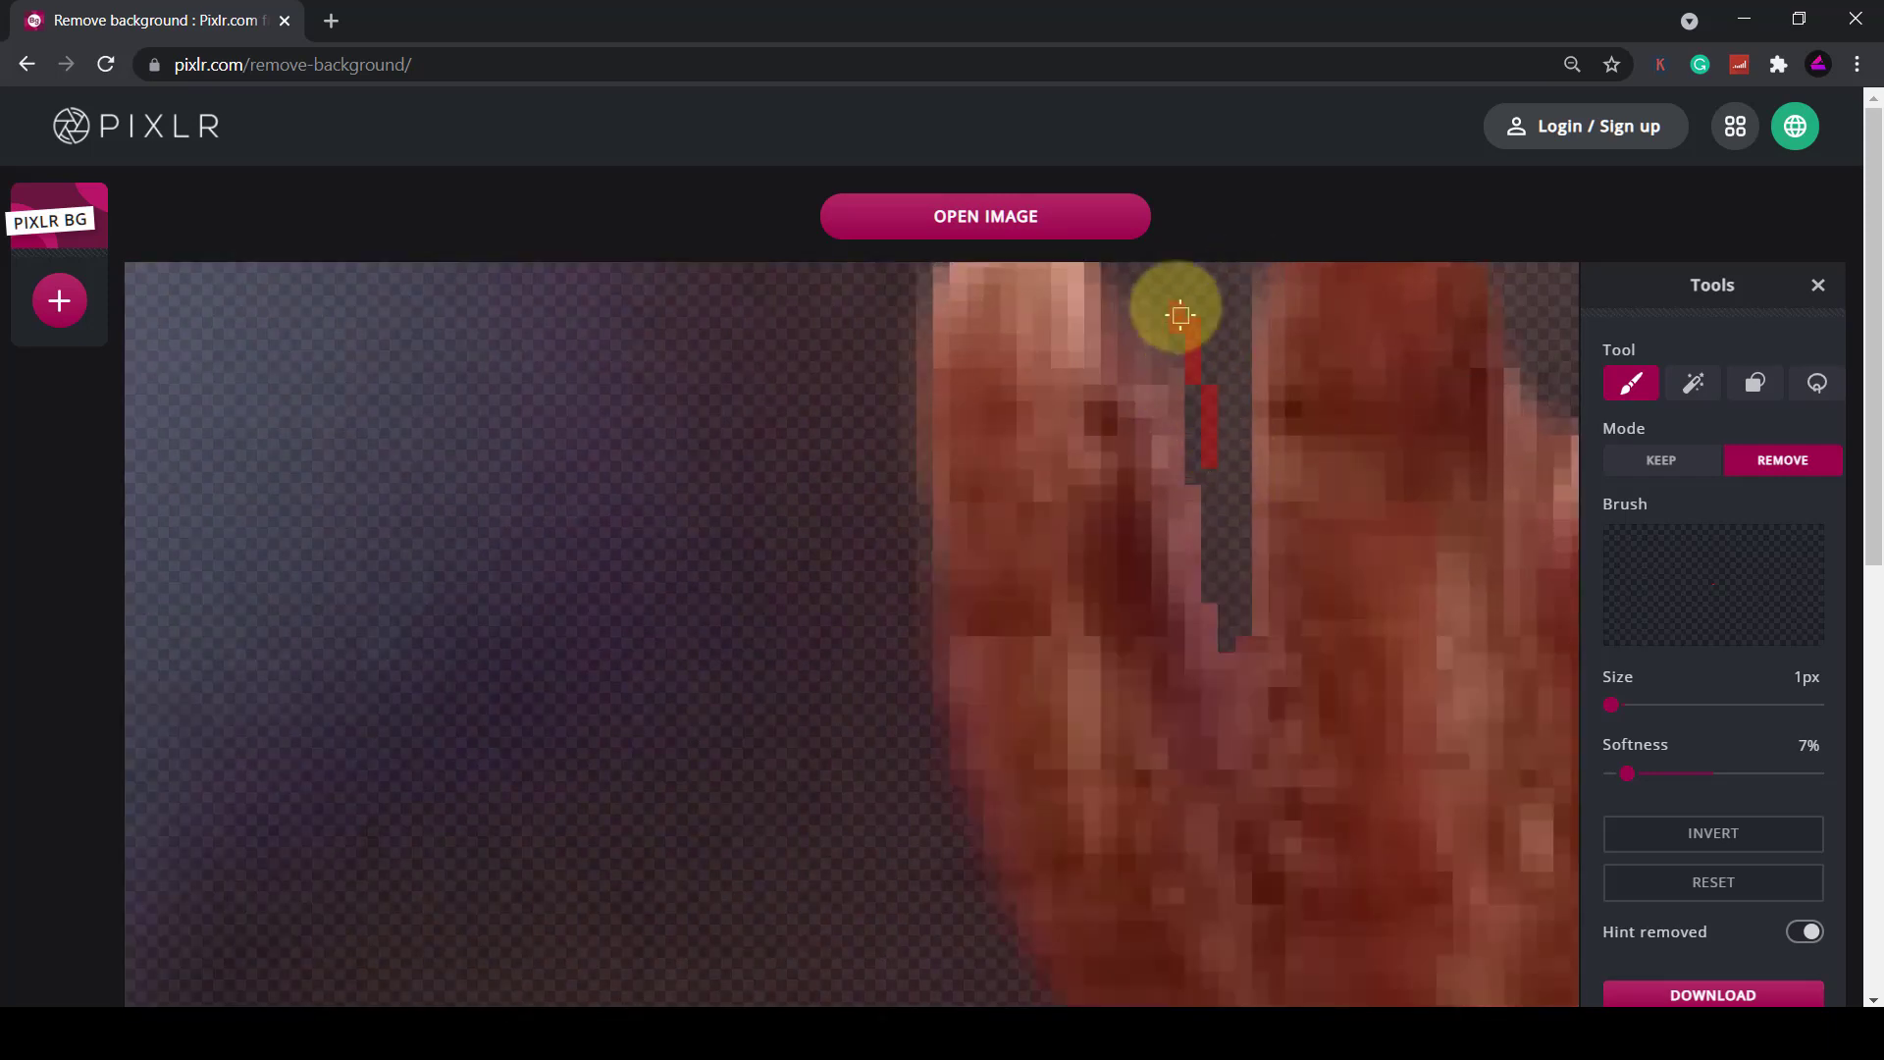
pyautogui.moveTo(1217, 461); pyautogui.dragTo(1222, 606)
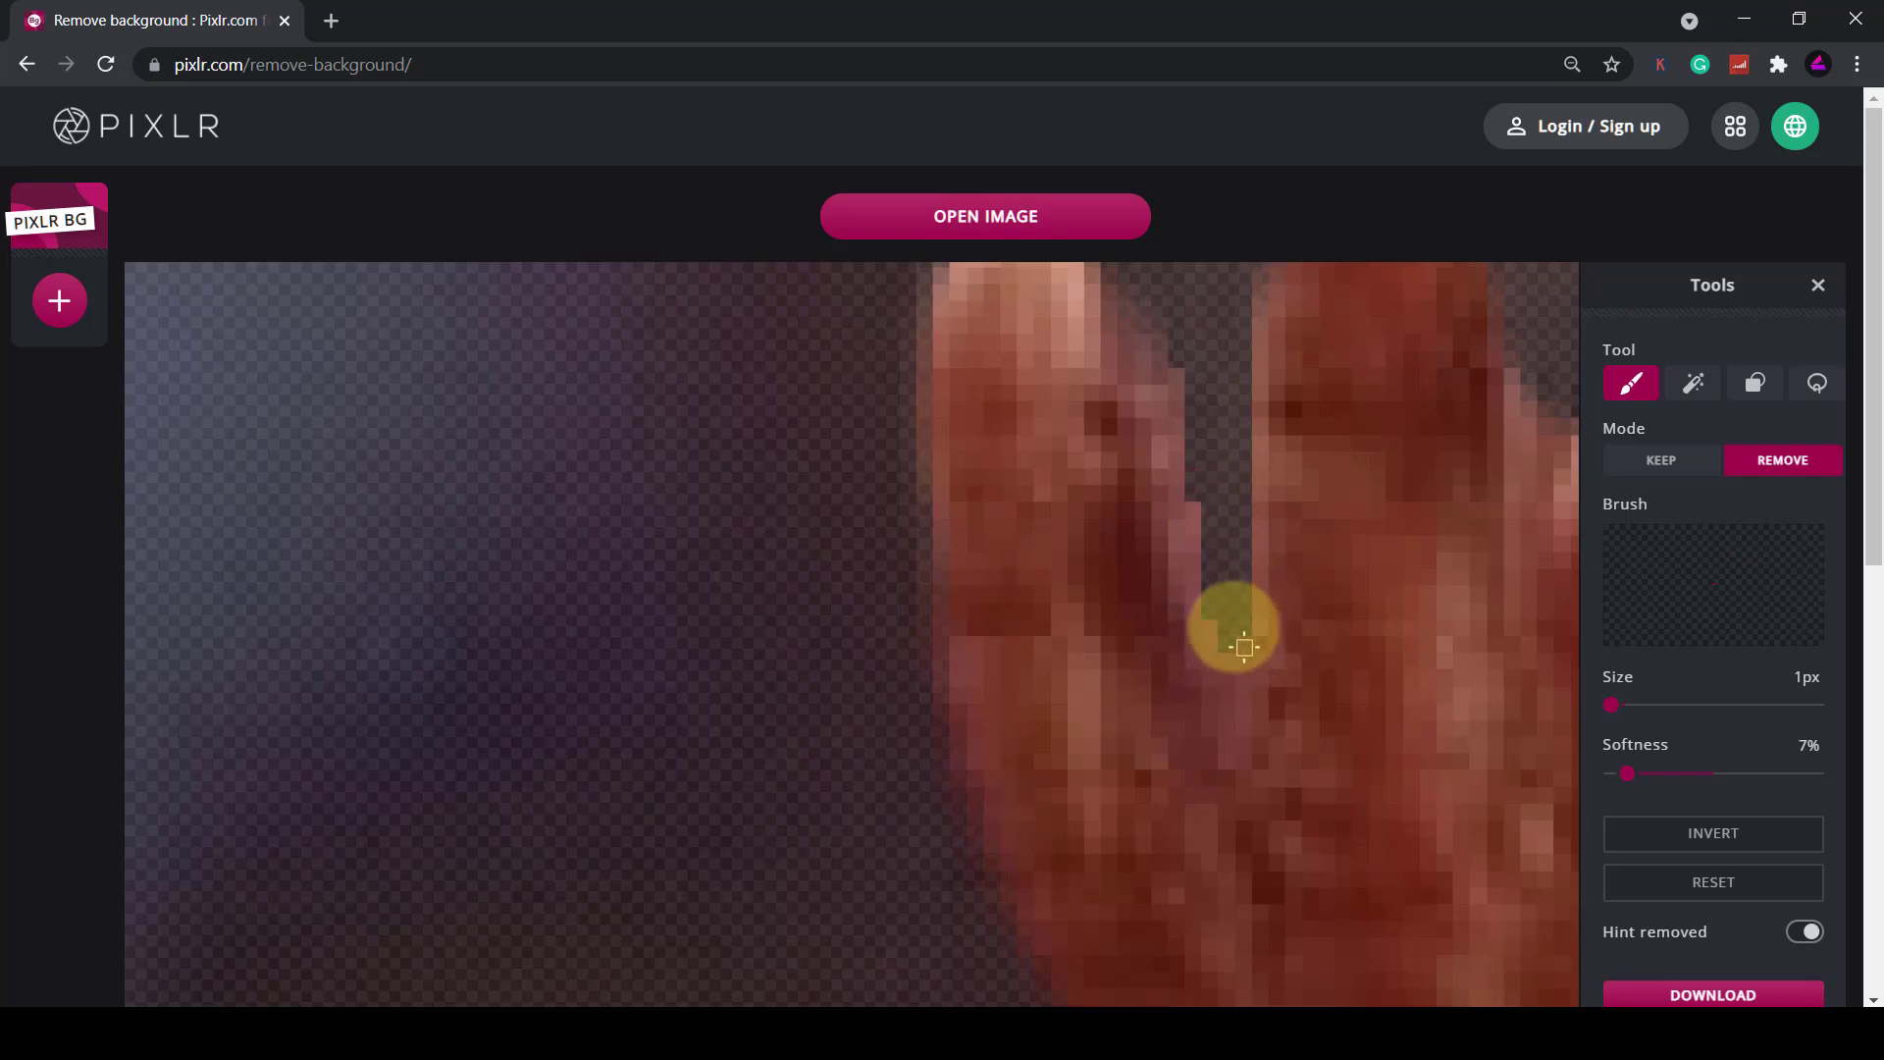
pyautogui.scroll(-2, 1217, 491)
pyautogui.scroll(-2, 1202, 402)
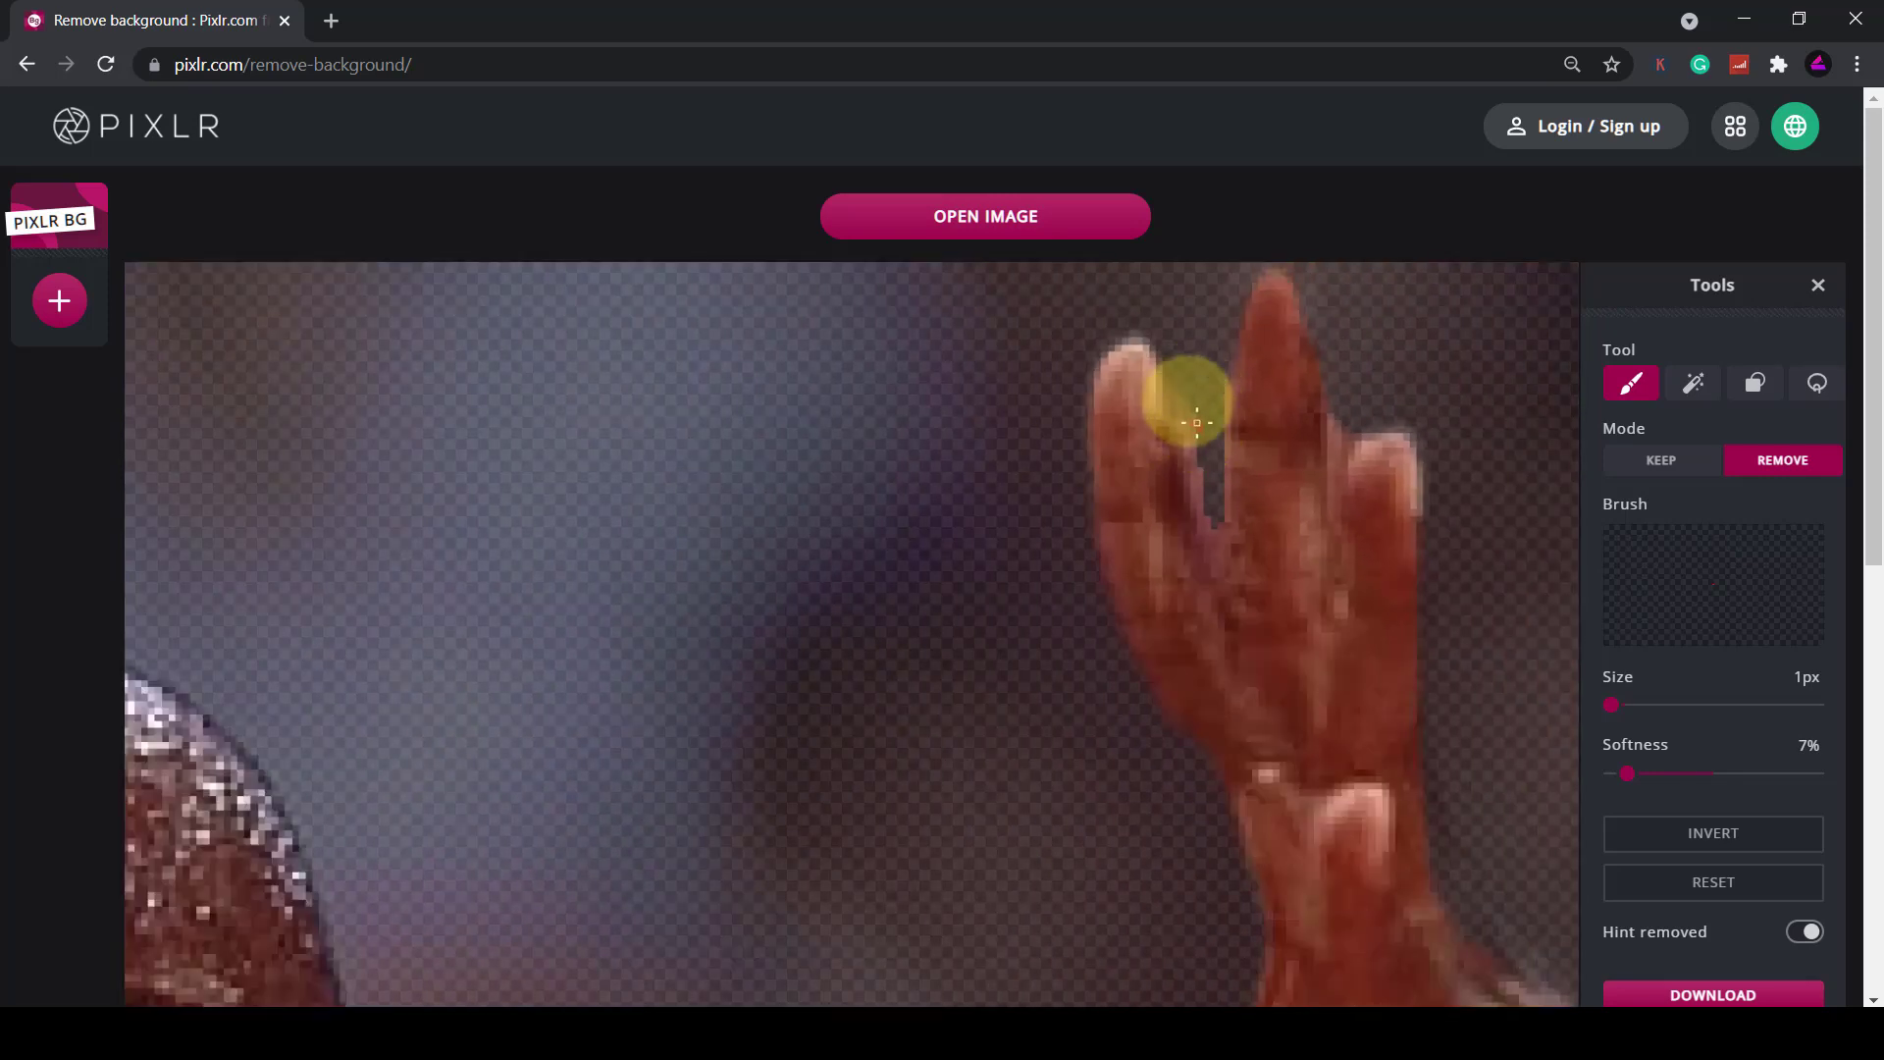
pyautogui.scroll(-3, 1203, 385)
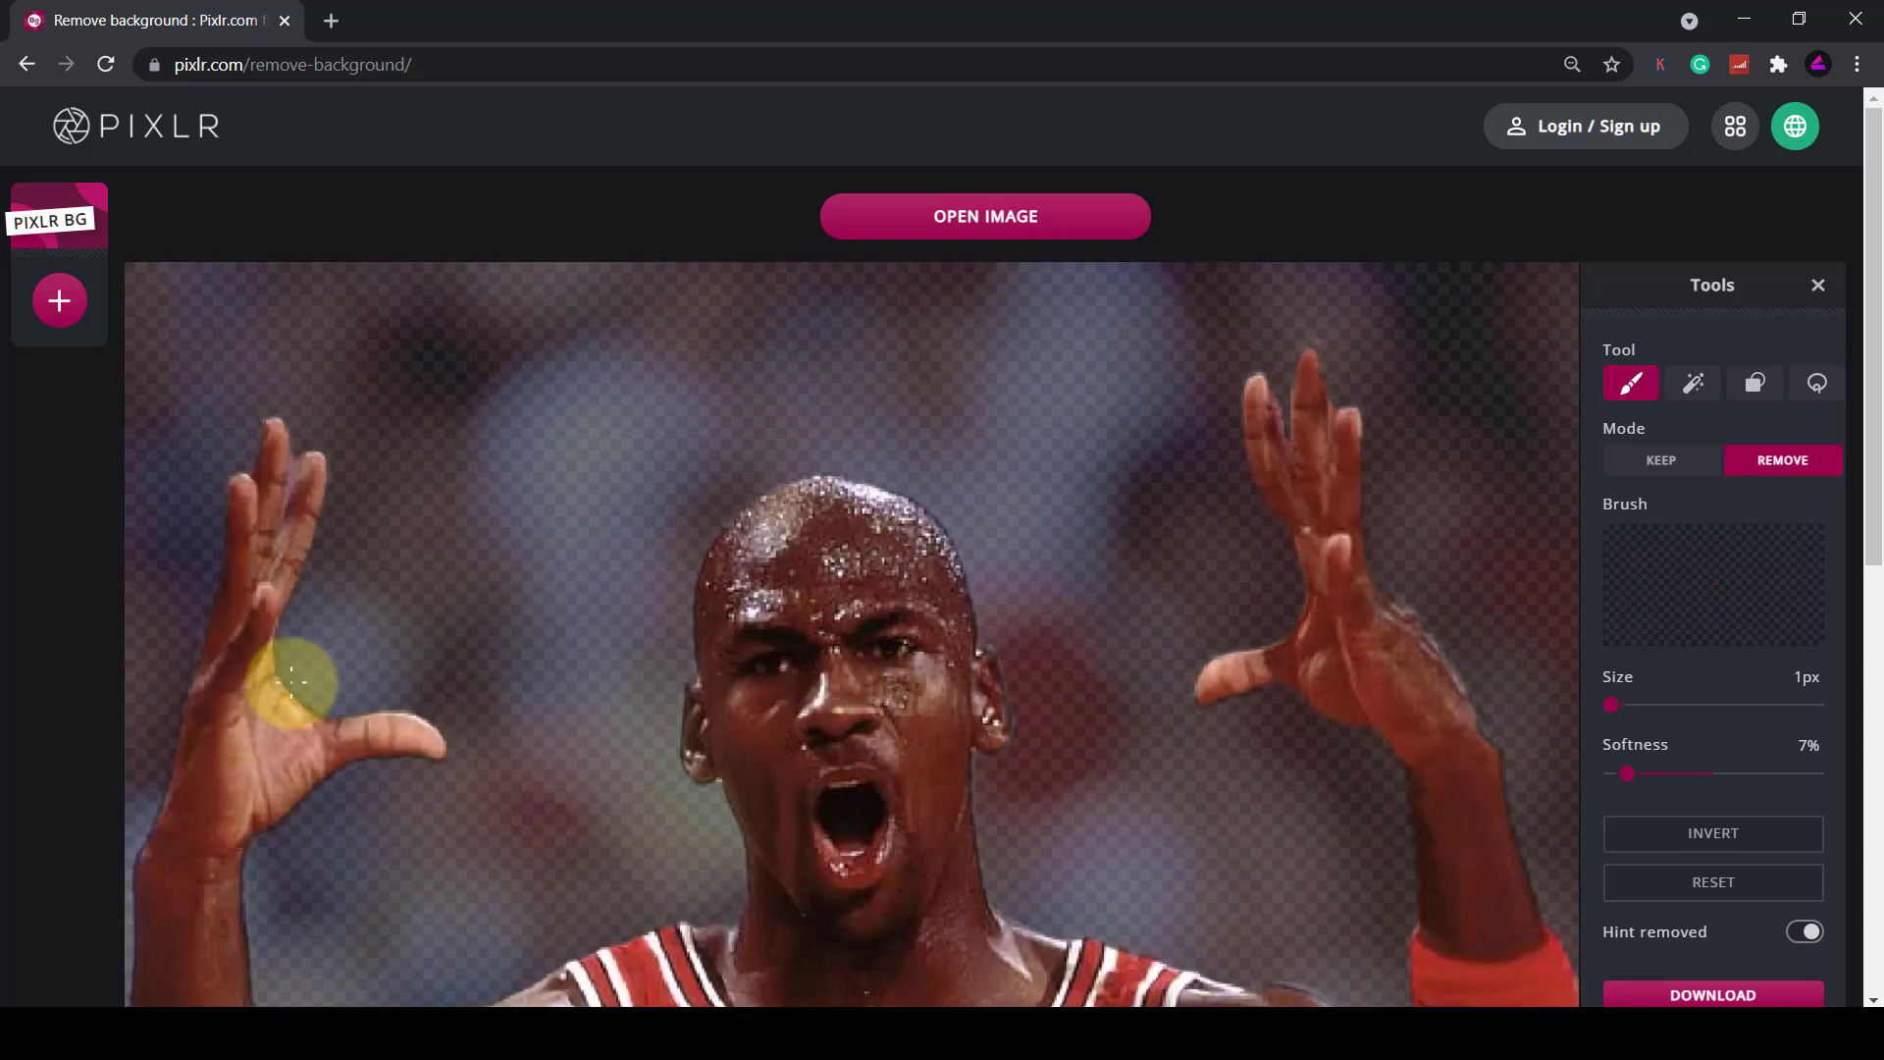
pyautogui.scroll(5, 273, 475)
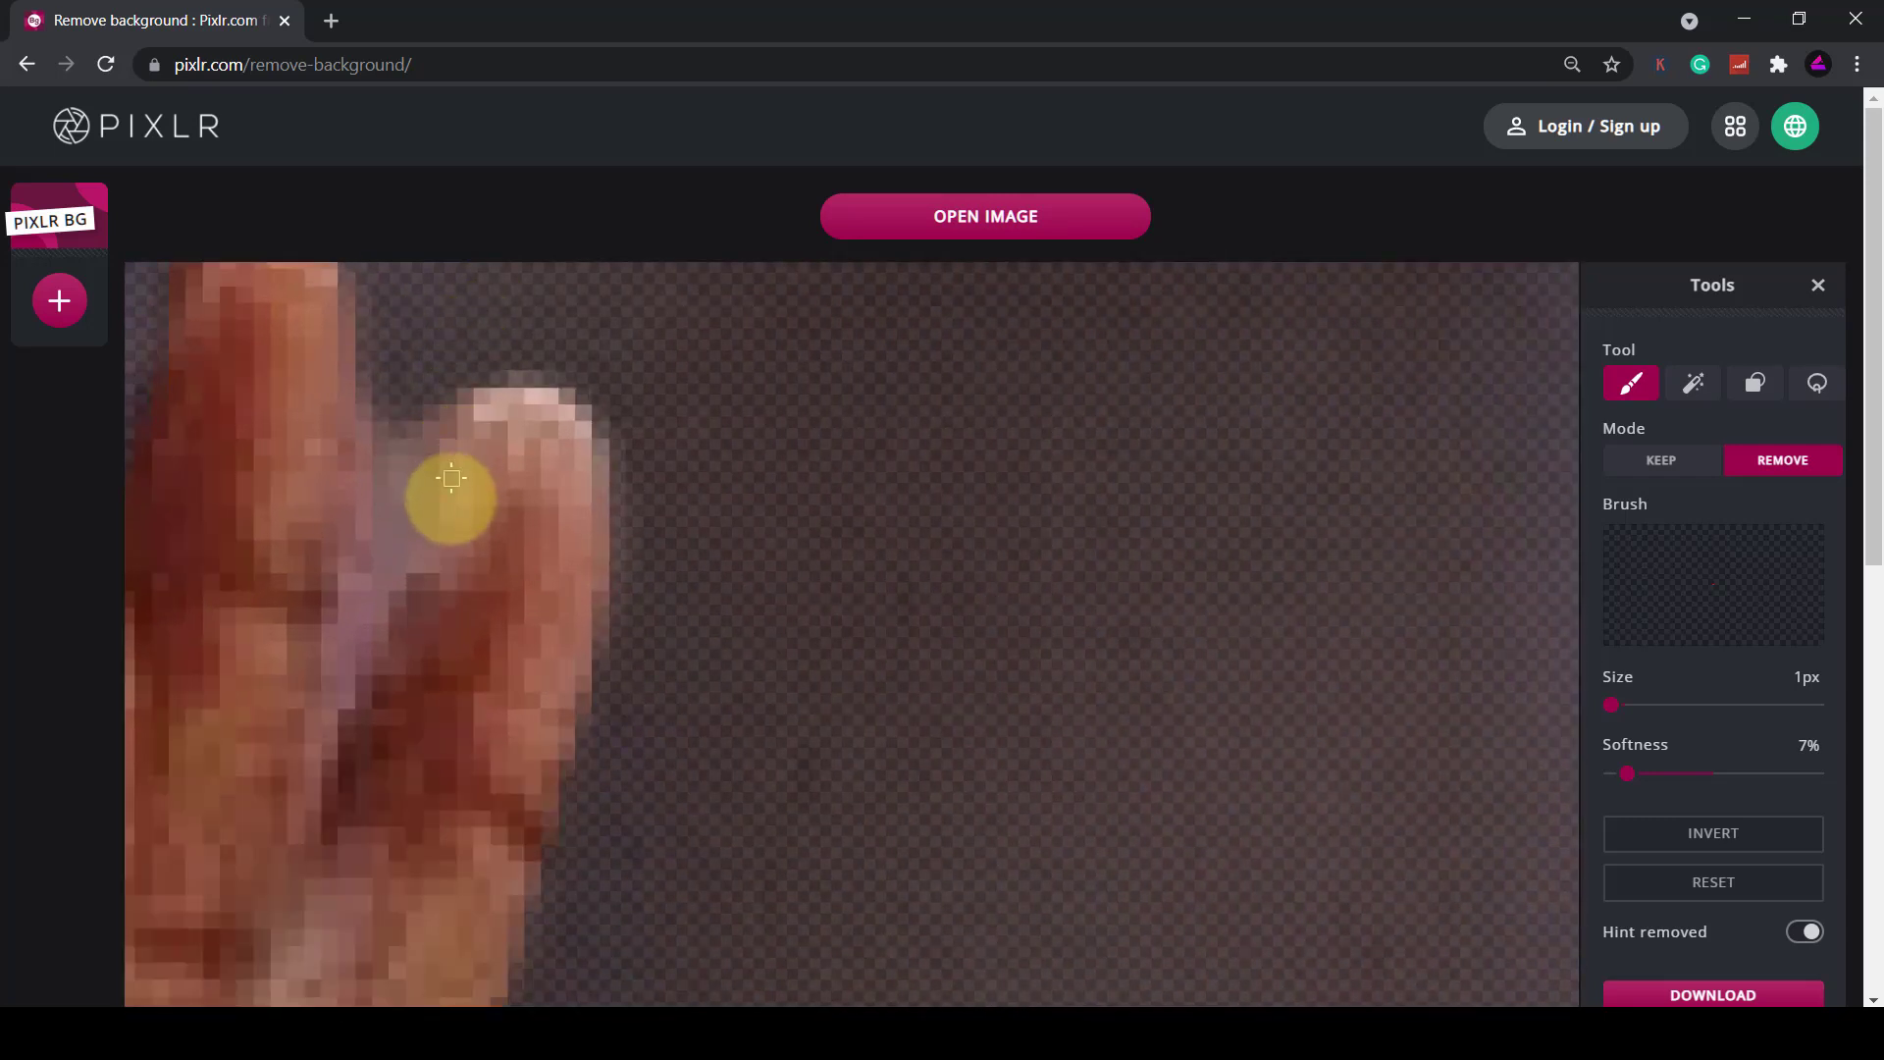
pyautogui.moveTo(379, 377)
pyautogui.mouseDown()
pyautogui.moveTo(398, 495)
pyautogui.moveTo(360, 611)
pyautogui.moveTo(424, 378)
pyautogui.moveTo(388, 528)
pyautogui.mouseUp()
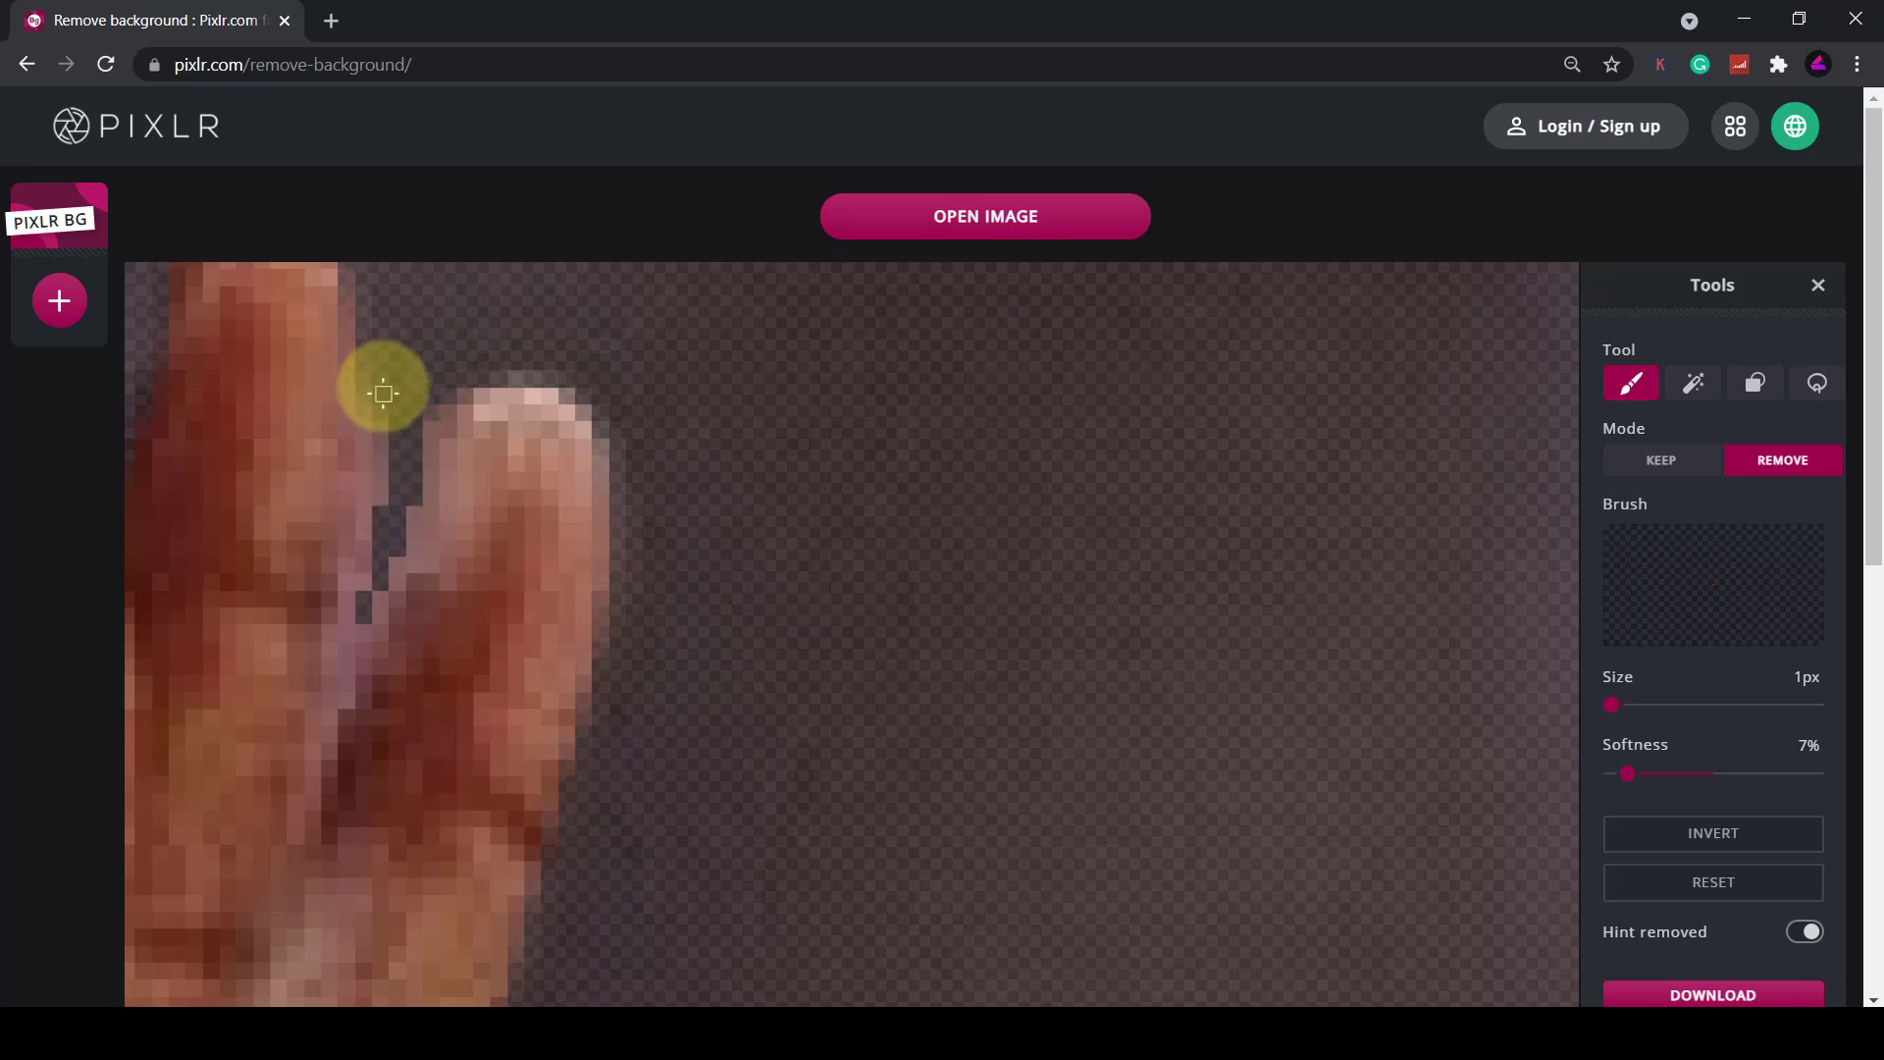
pyautogui.moveTo(379, 386)
pyautogui.mouseDown()
pyautogui.moveTo(361, 636)
pyautogui.moveTo(415, 470)
pyautogui.mouseUp()
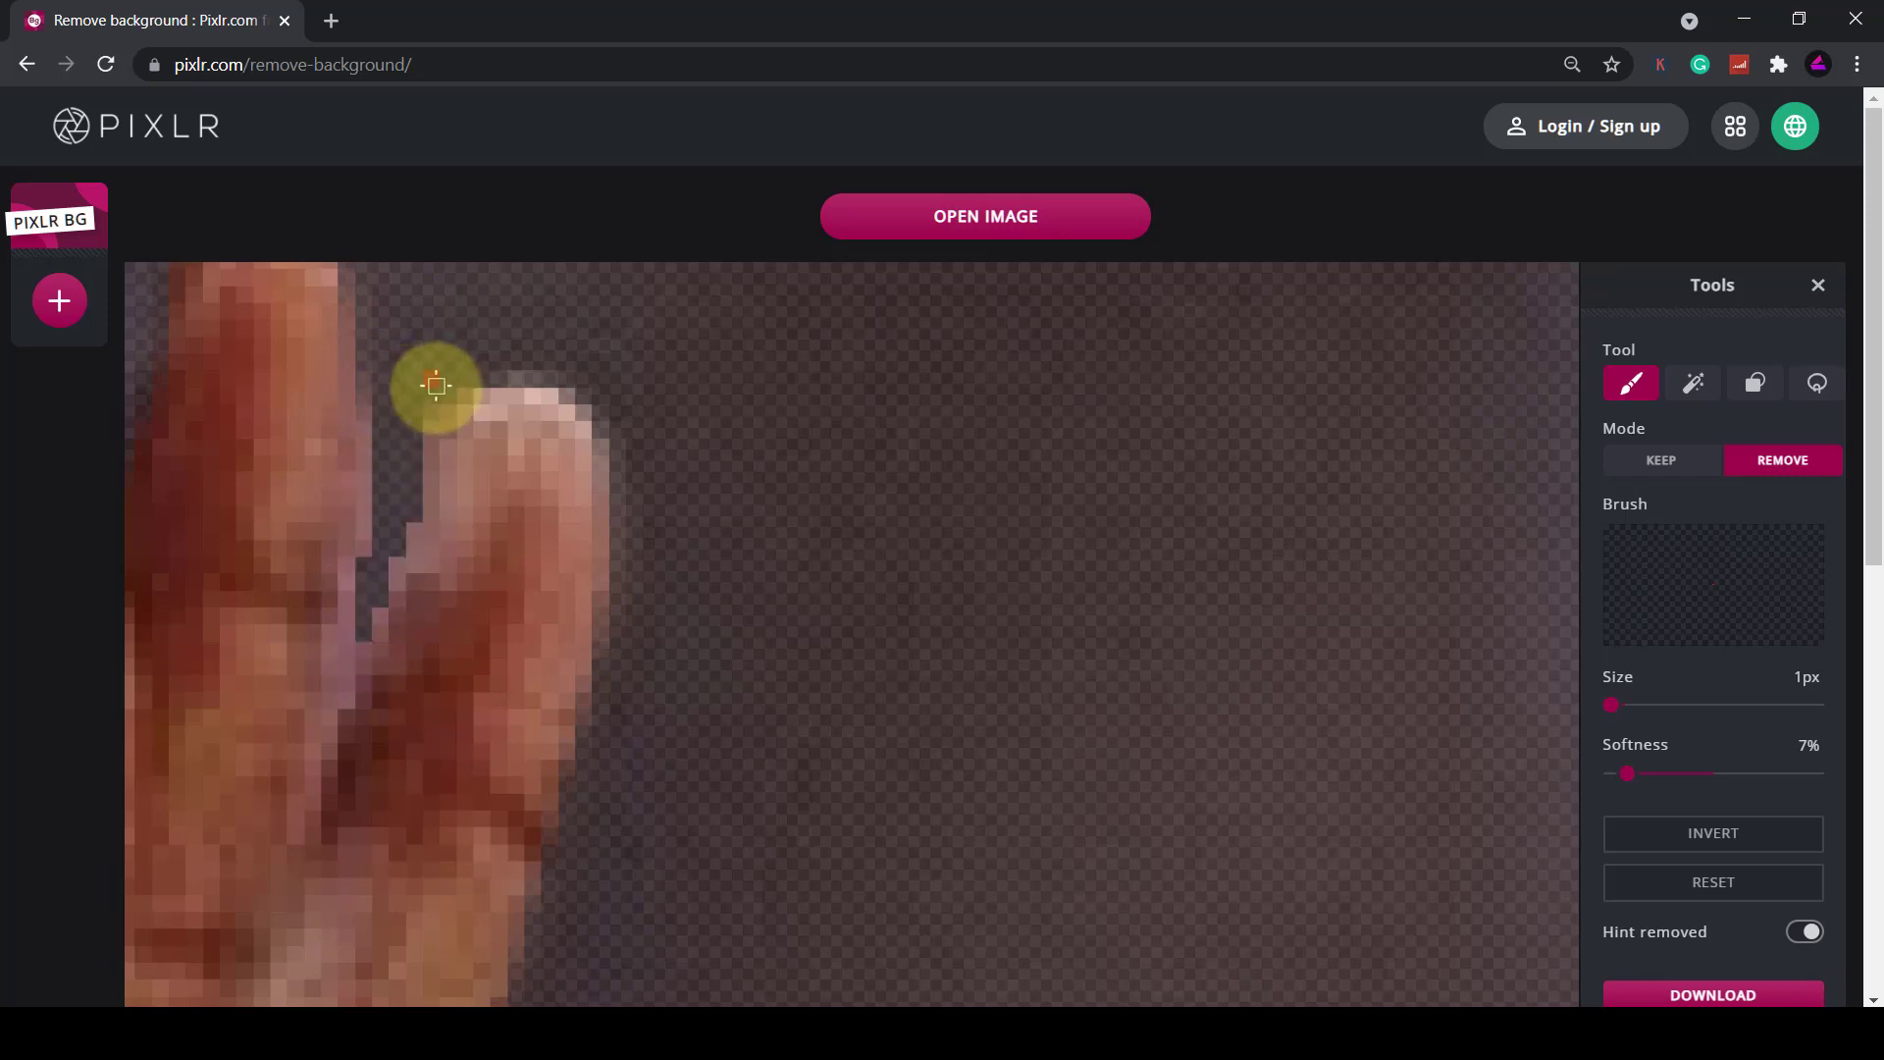
pyautogui.scroll(-5, 402, 461)
pyautogui.scroll(-3, 395, 519)
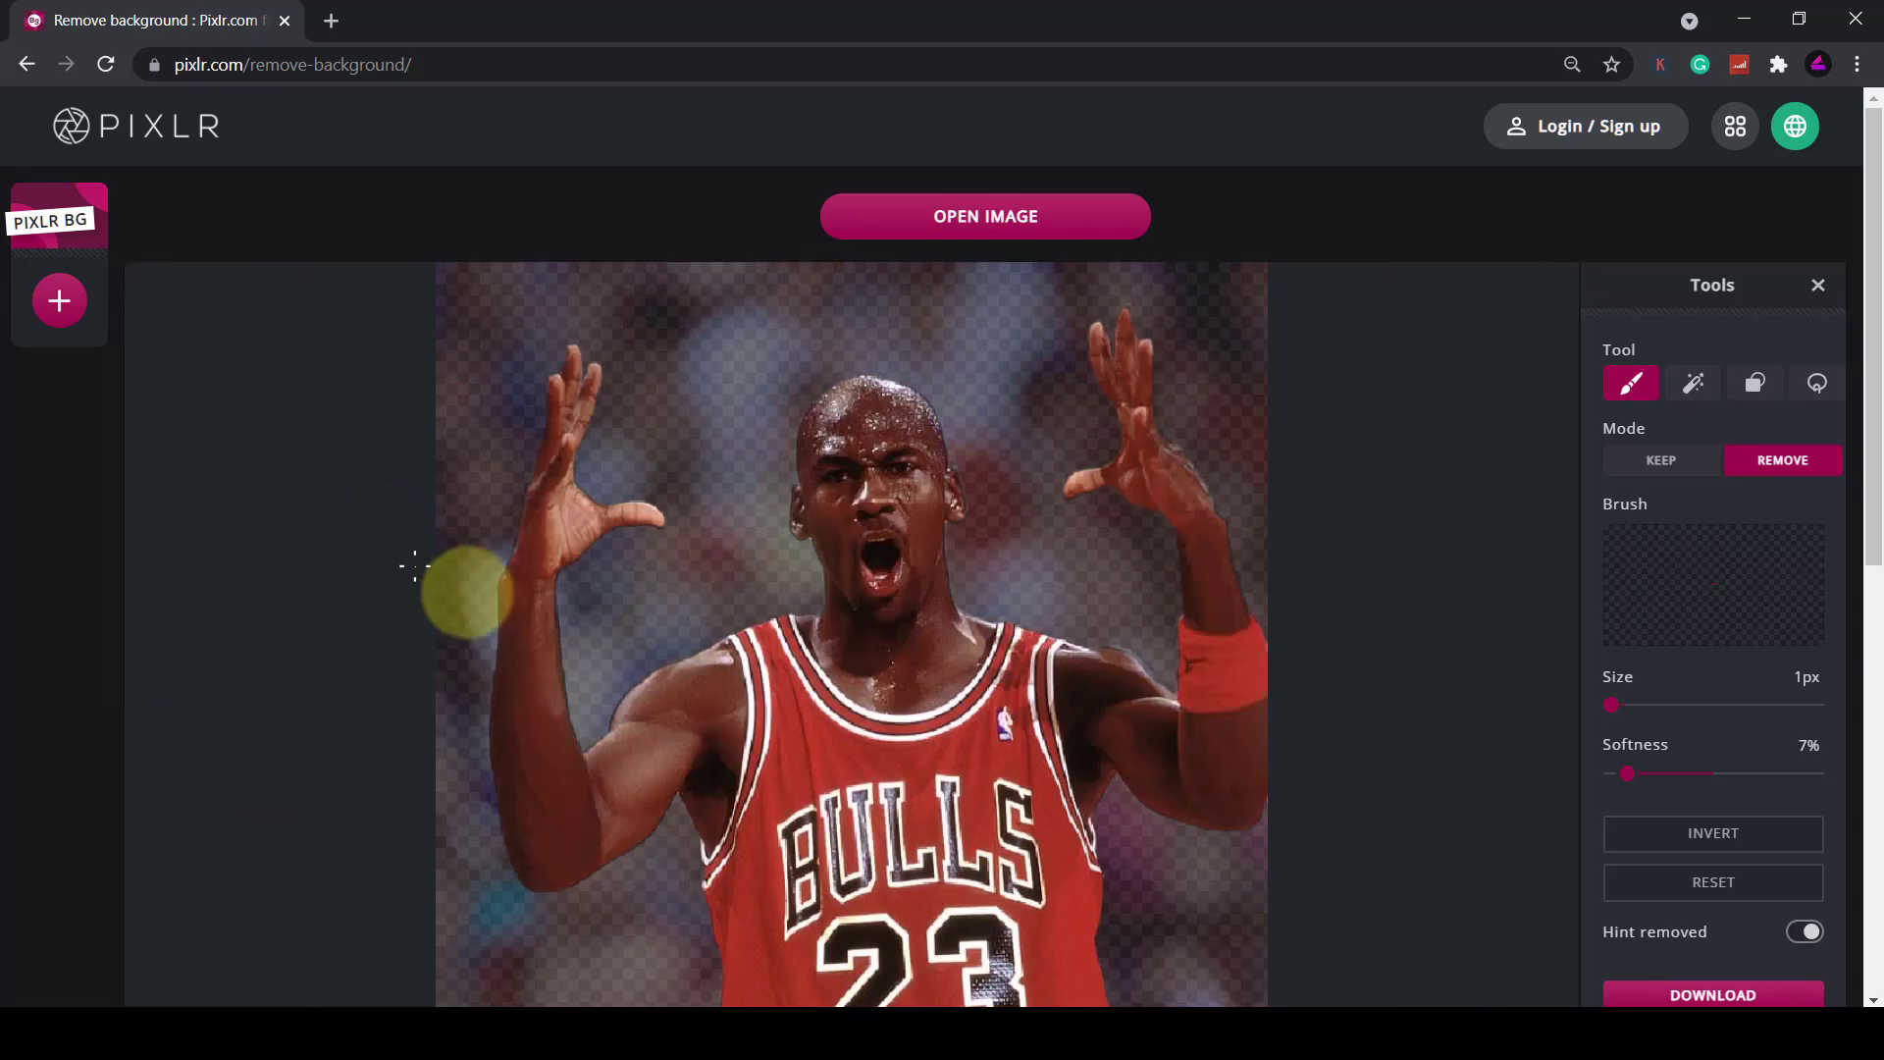
pyautogui.scroll(-3, 1155, 579)
pyautogui.scroll(3, 1136, 324)
pyautogui.scroll(3, 1388, 399)
pyautogui.scroll(-2, 1145, 576)
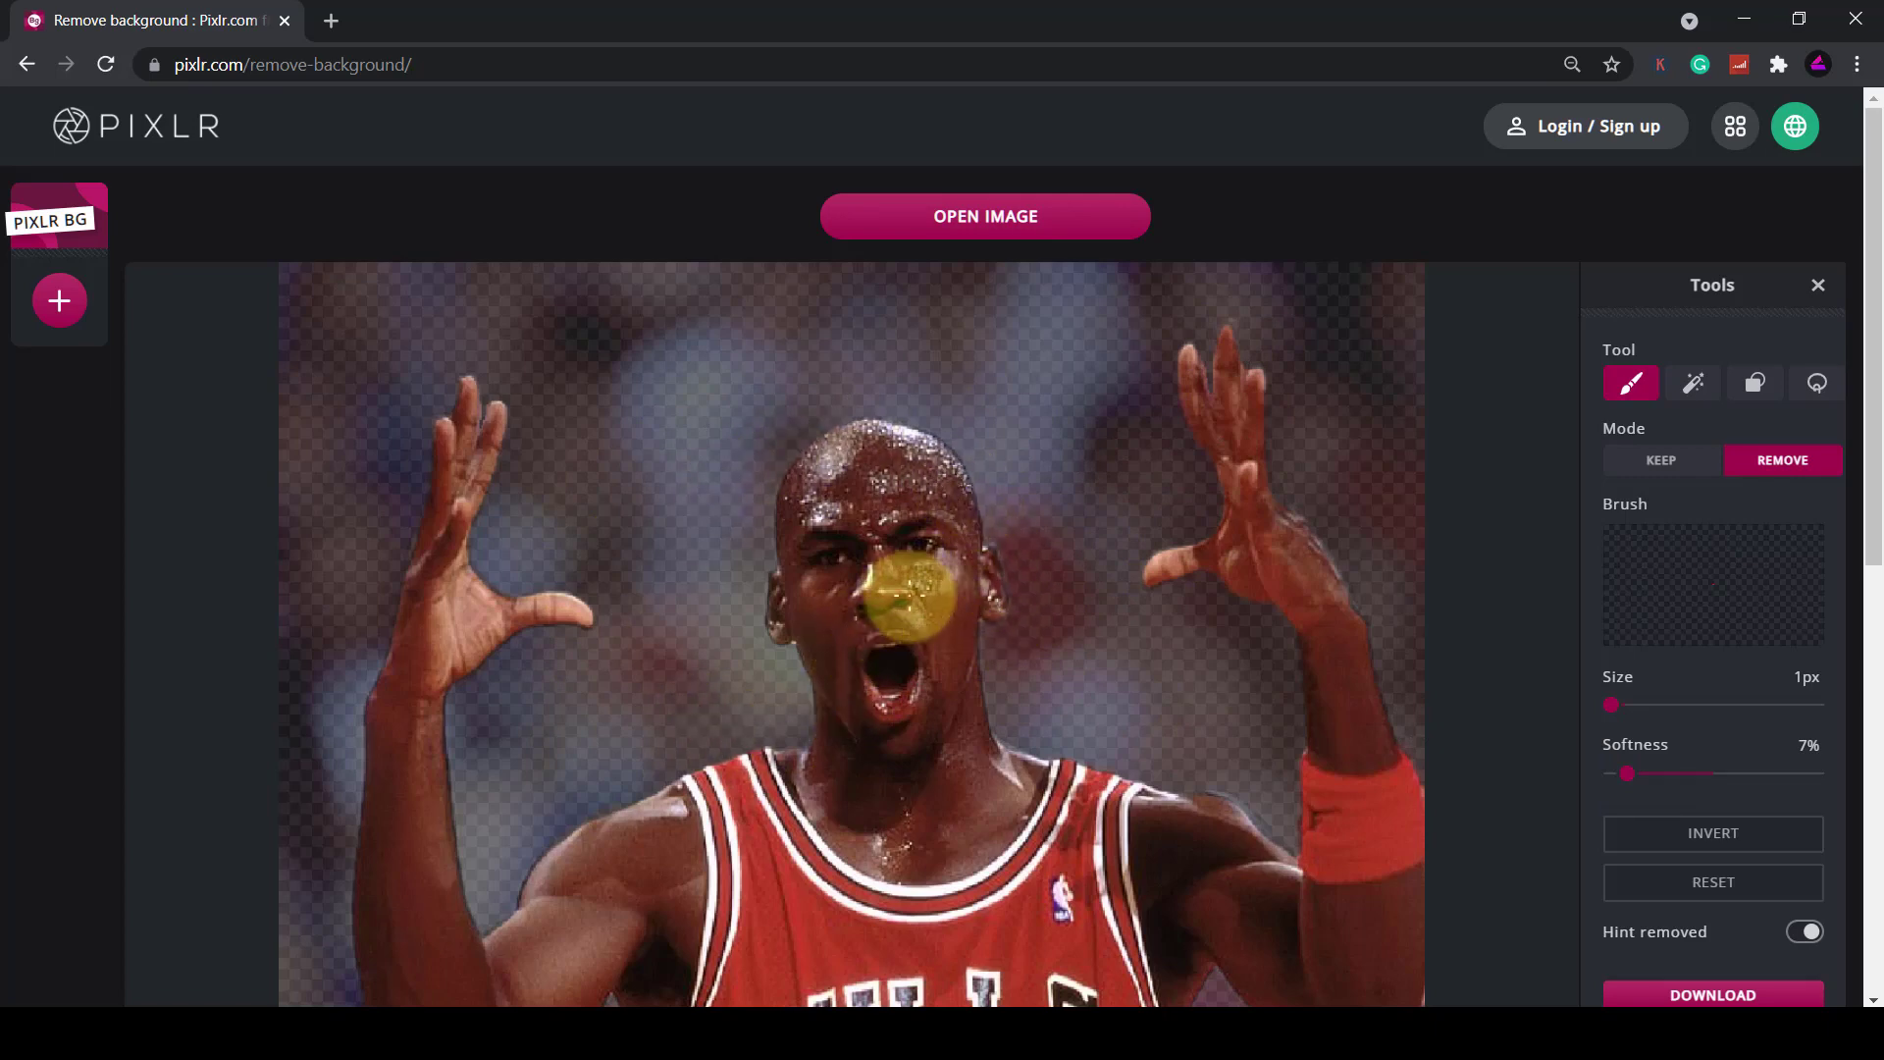
pyautogui.scroll(-3, 908, 594)
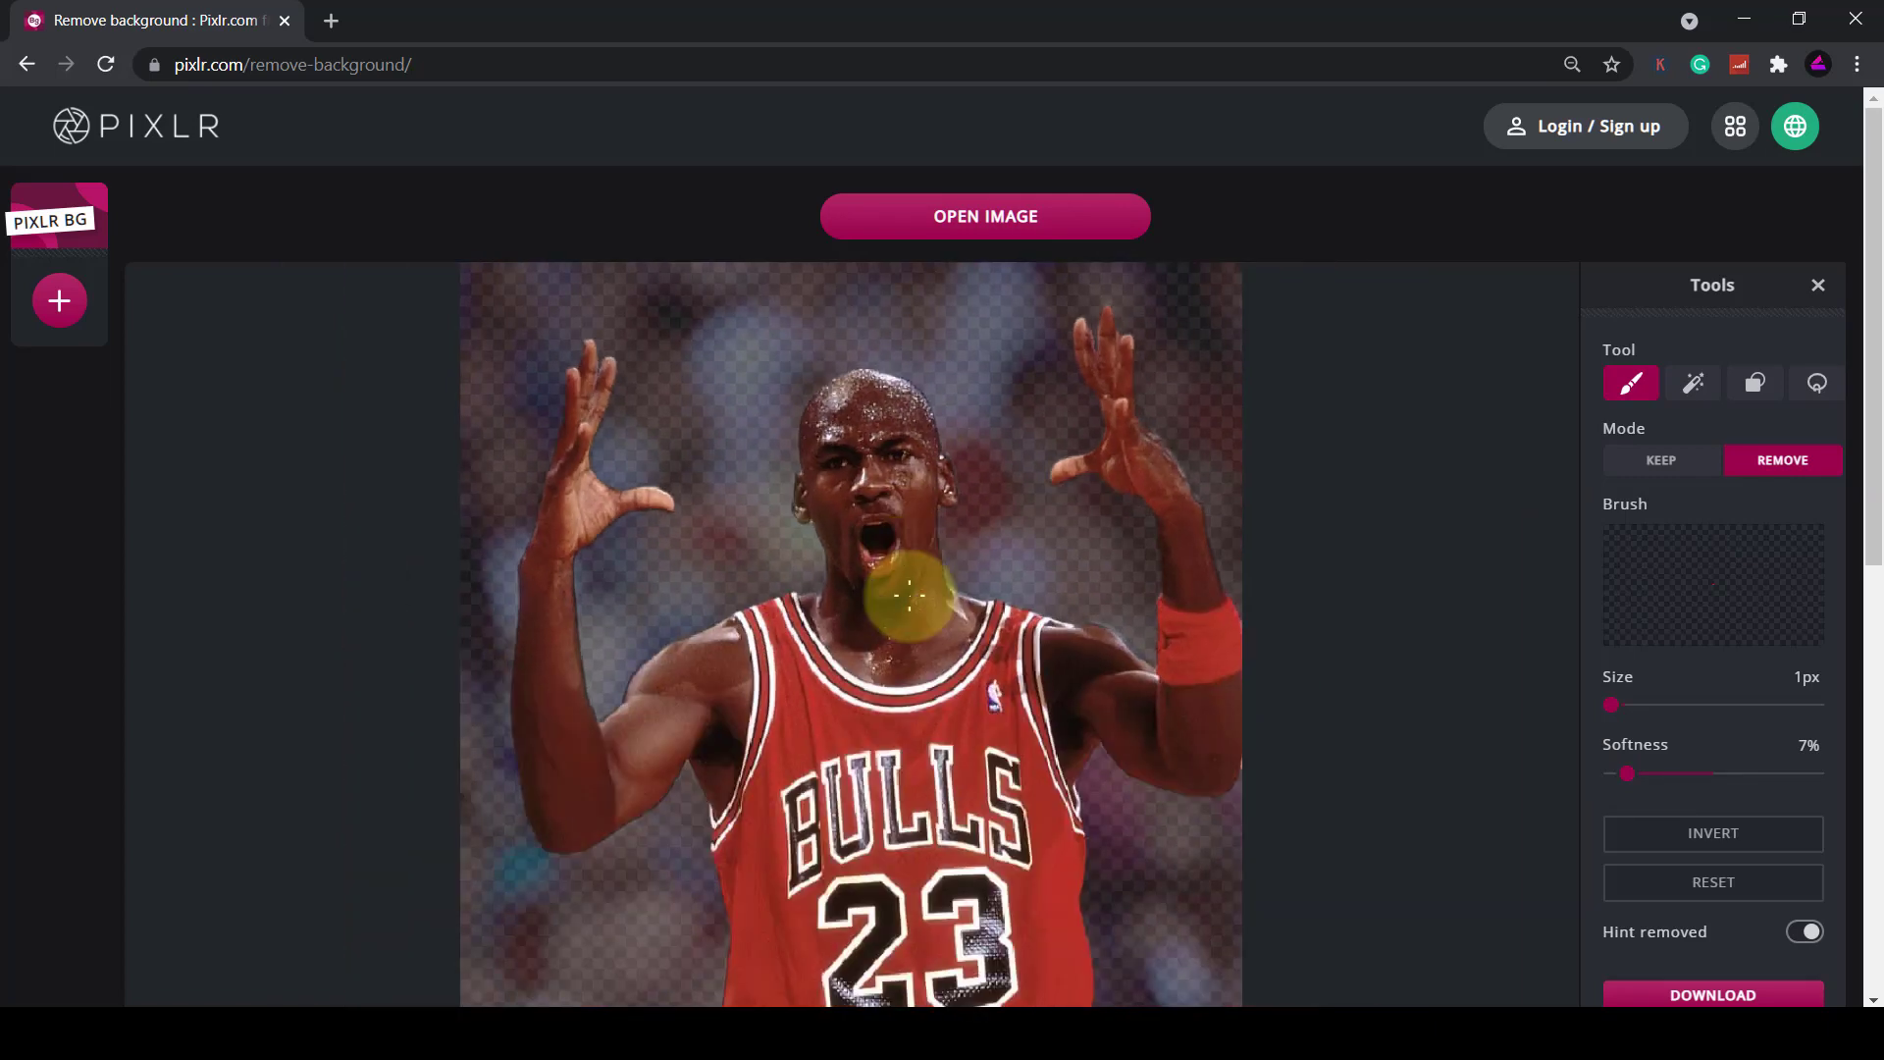
pyautogui.click(1818, 945)
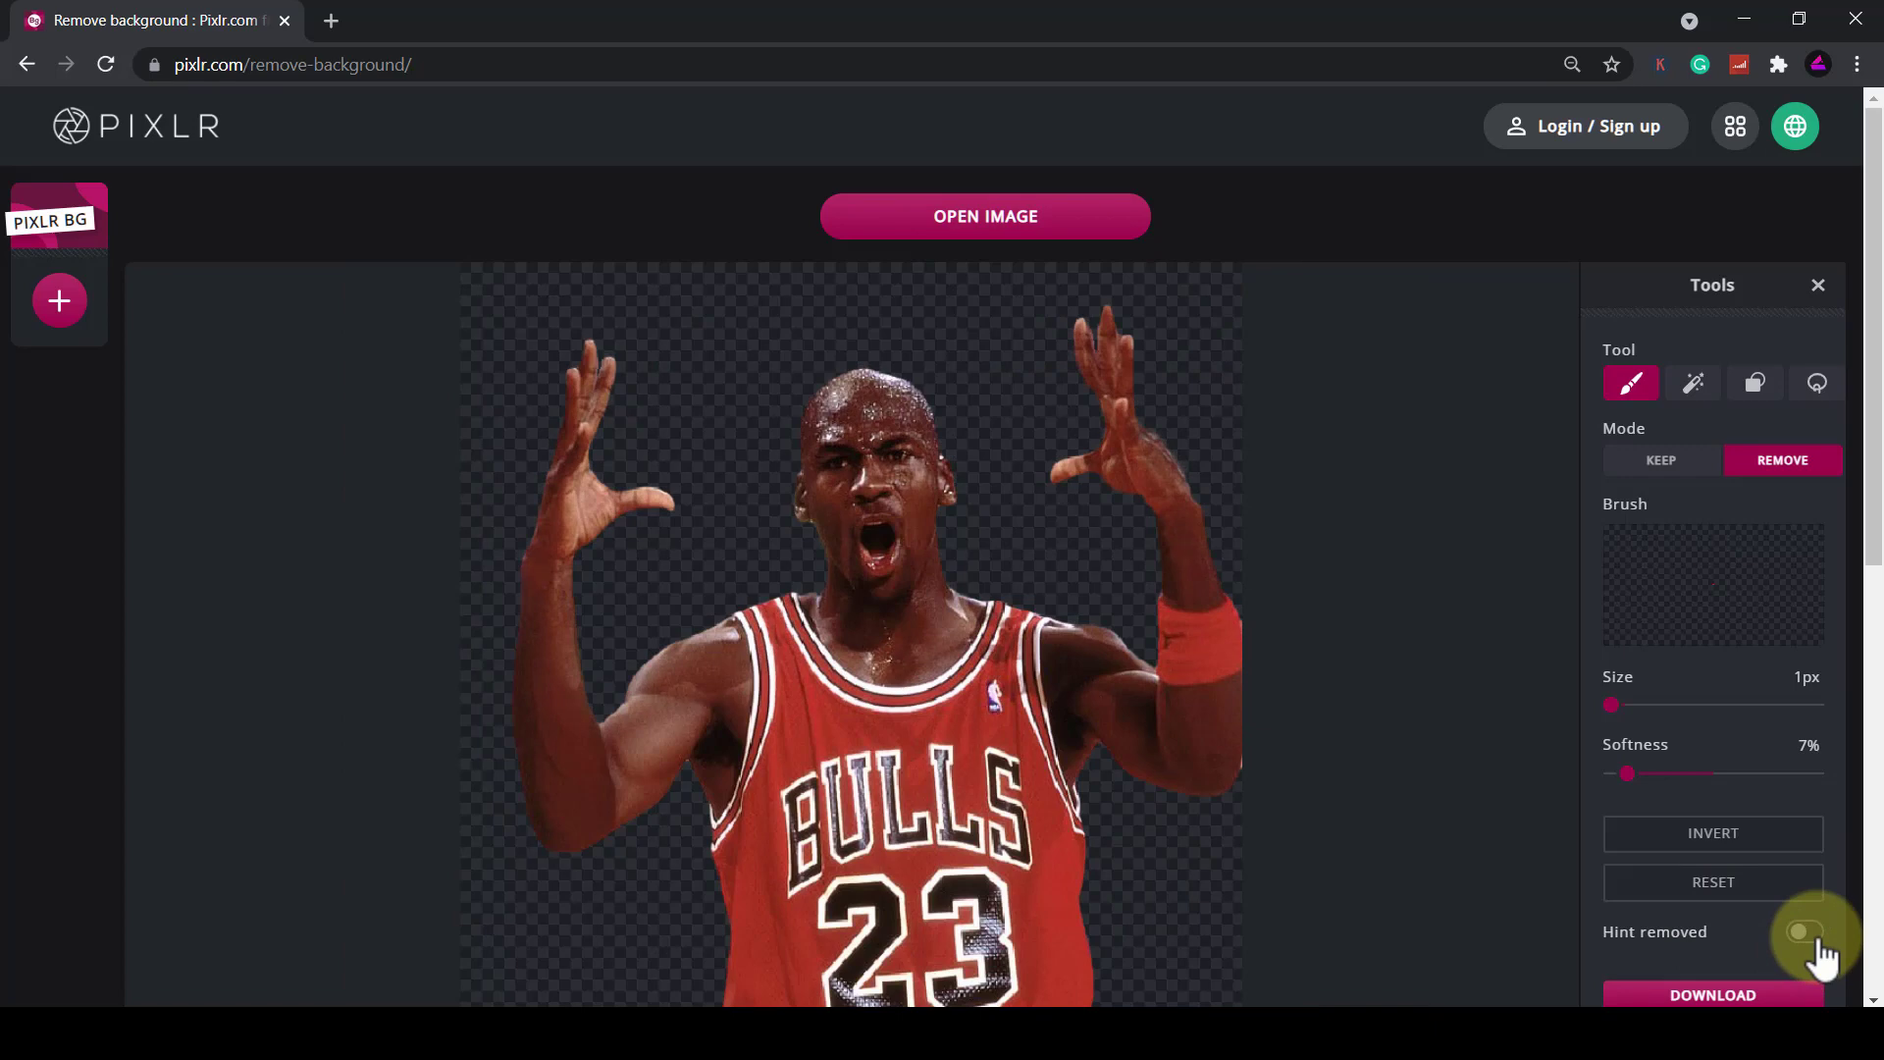
pyautogui.scroll(2, 1119, 334)
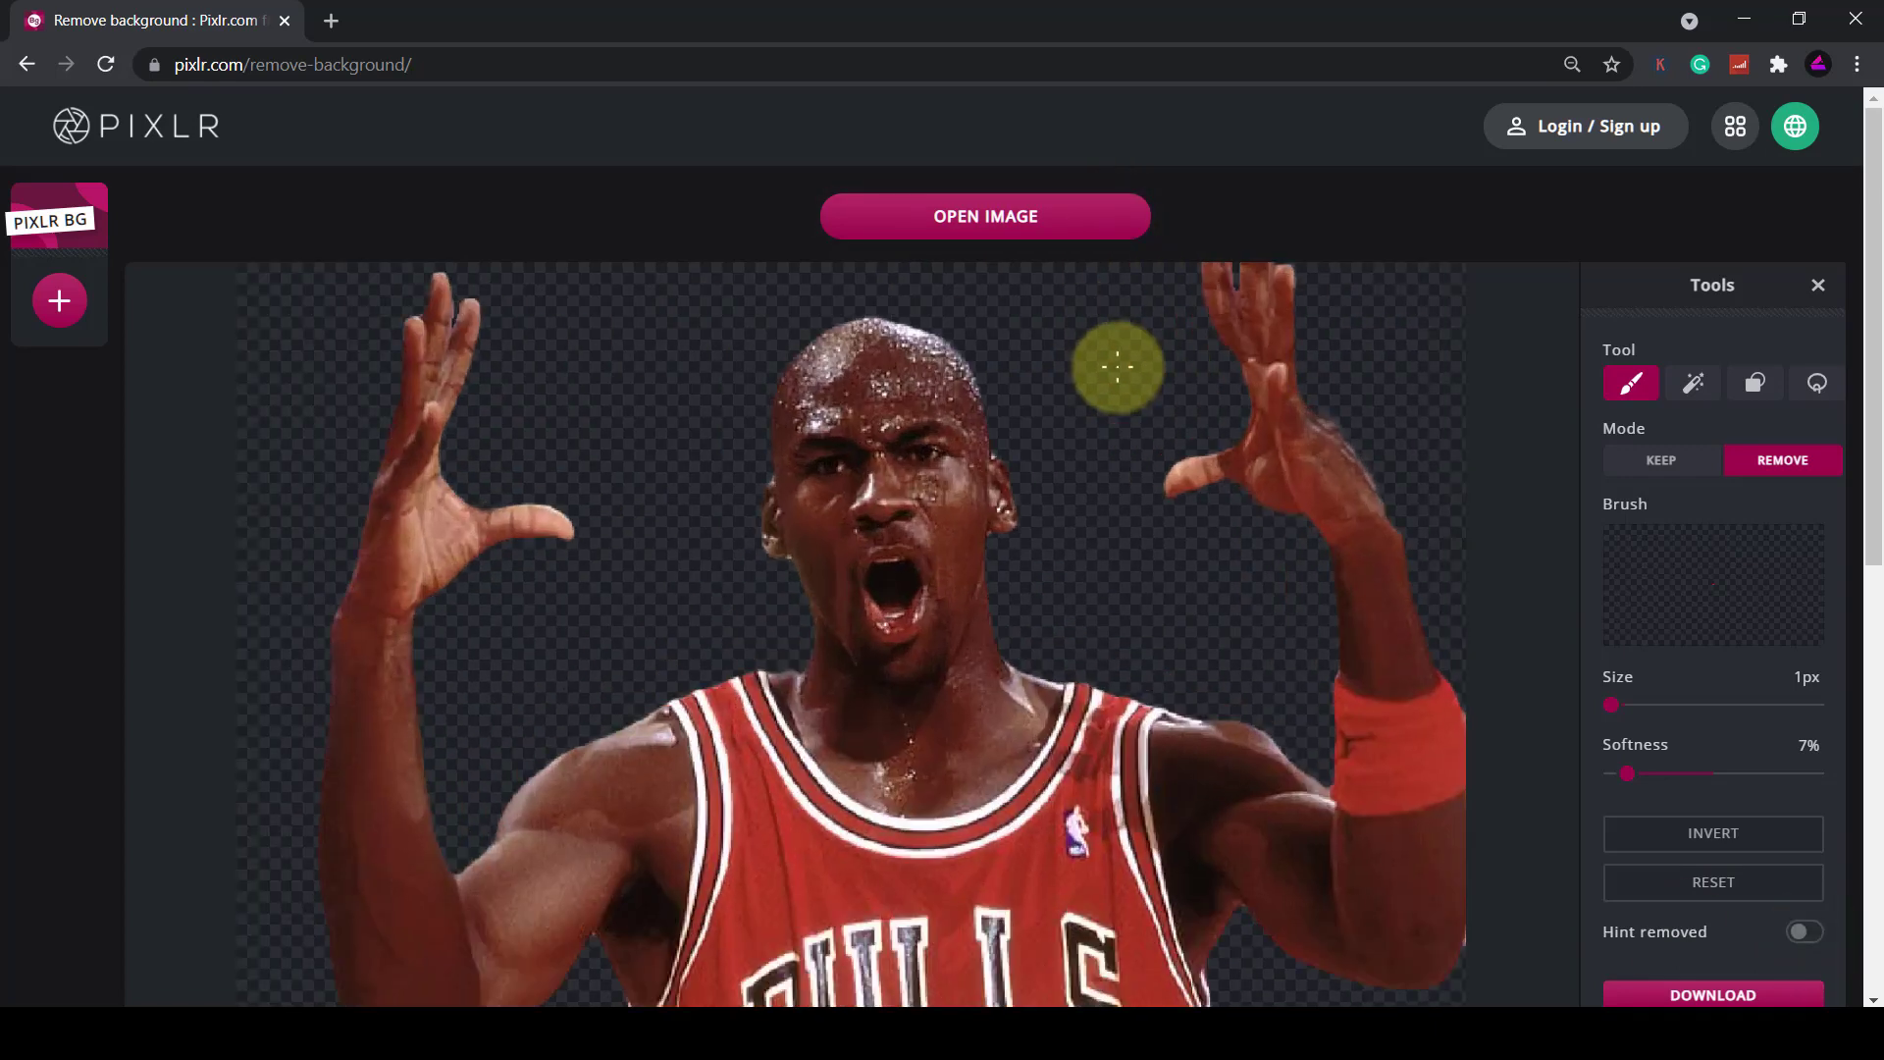
pyautogui.scroll(-2, 1182, 391)
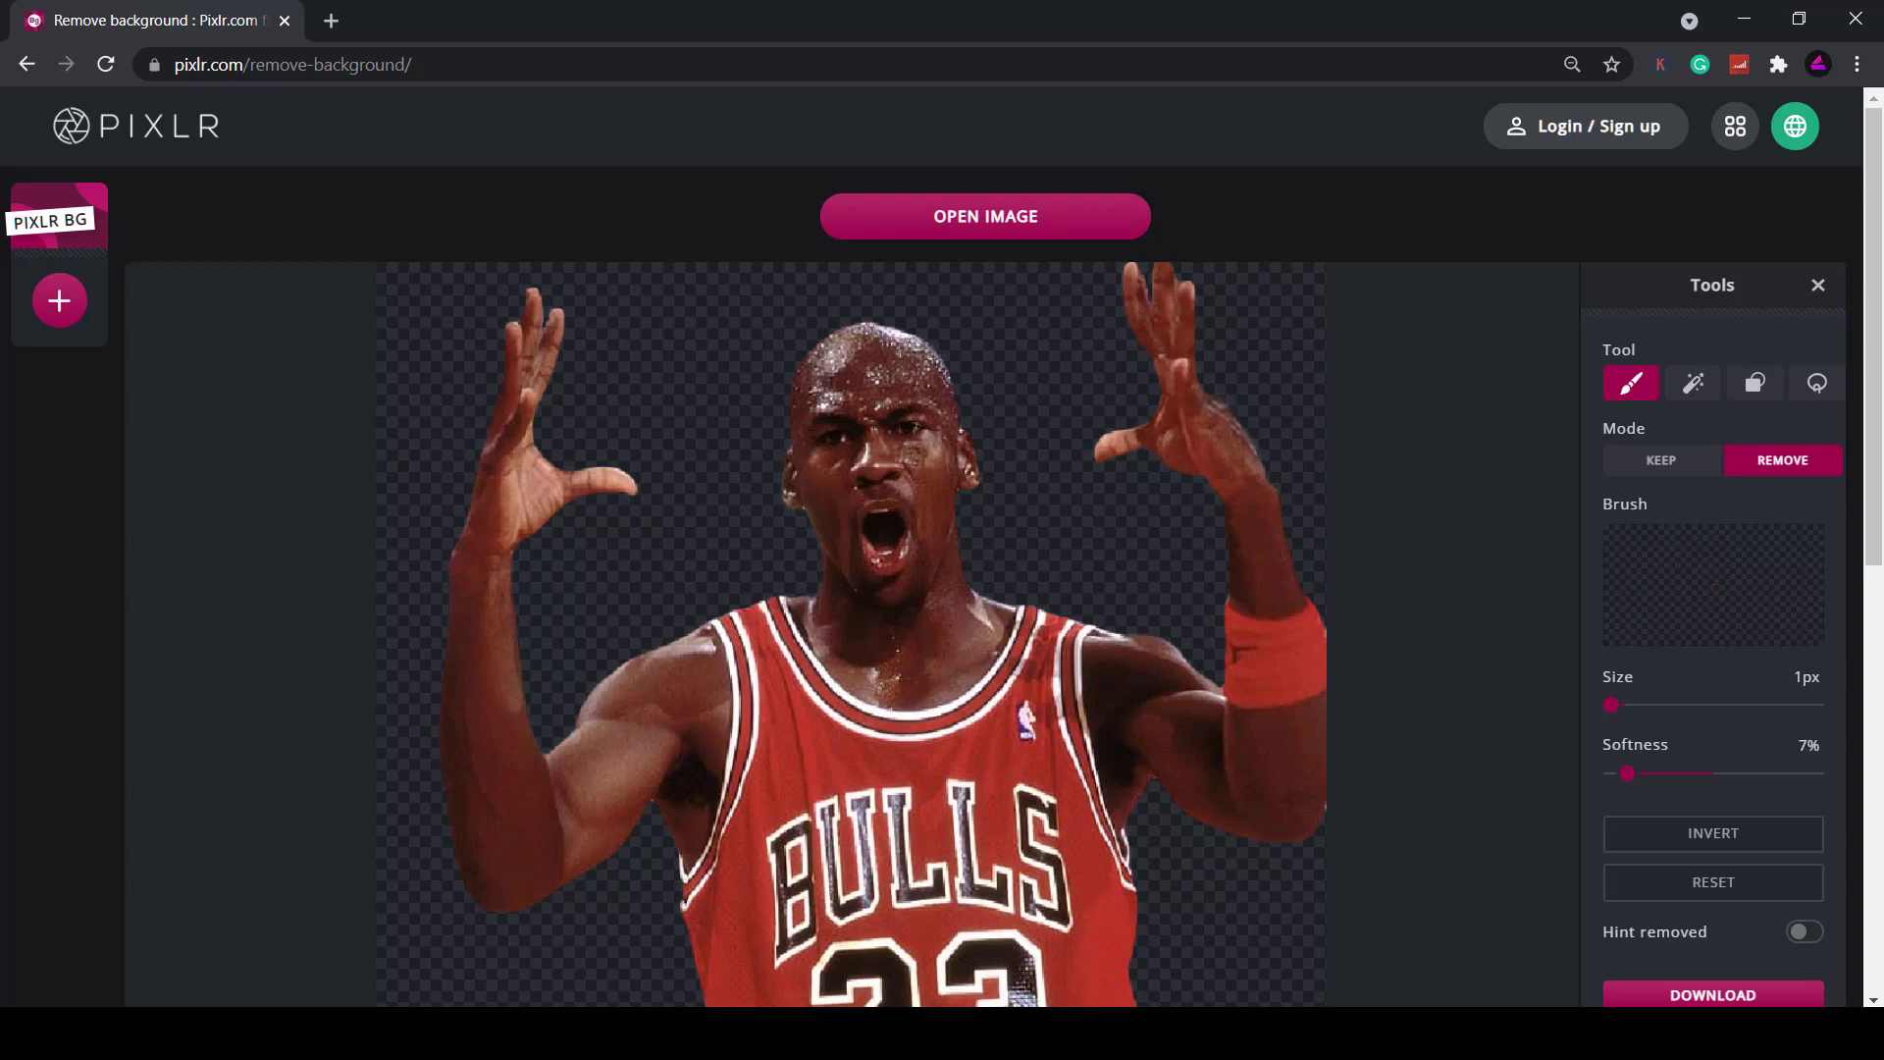
# Load the assorted crayons photo, pre-resize it to 600 x 400, and apply
pyautogui.click(986, 216)
pyautogui.click(877, 350)
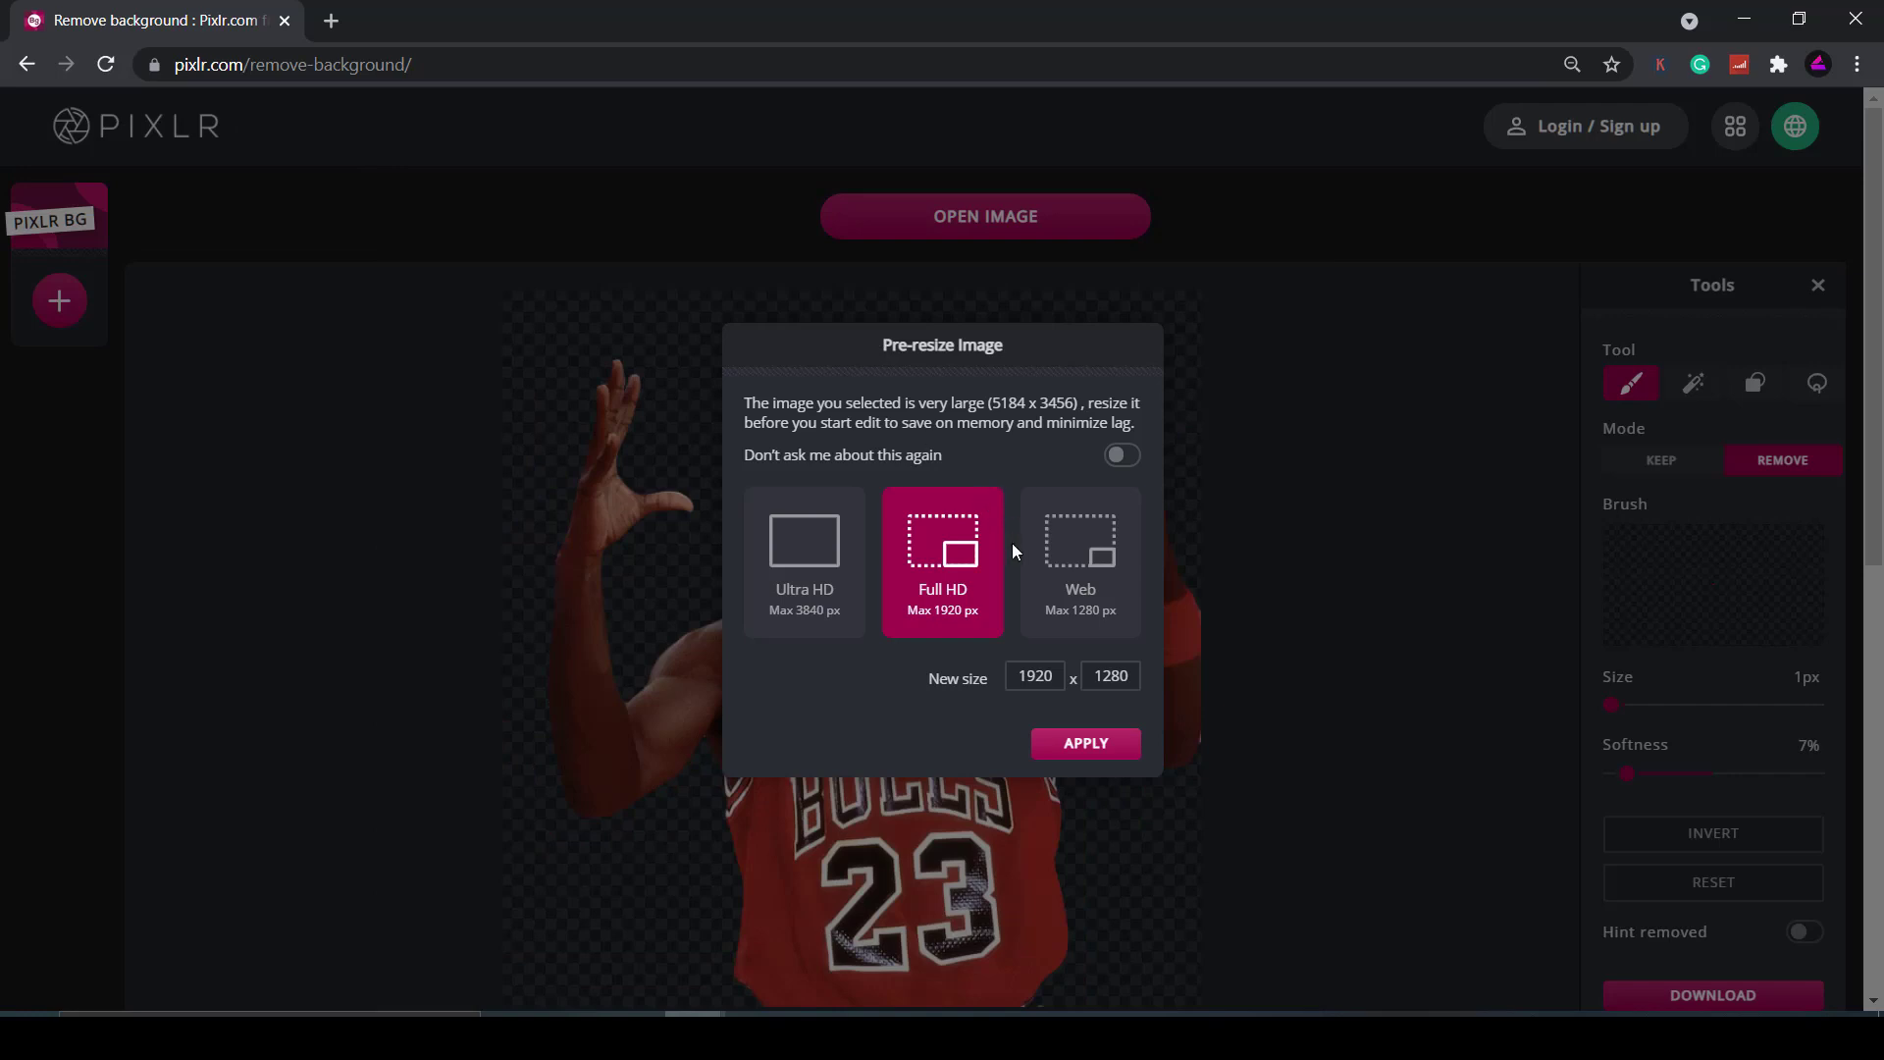
pyautogui.doubleClick(1036, 674)
pyautogui.write('600')
pyautogui.click(1087, 743)
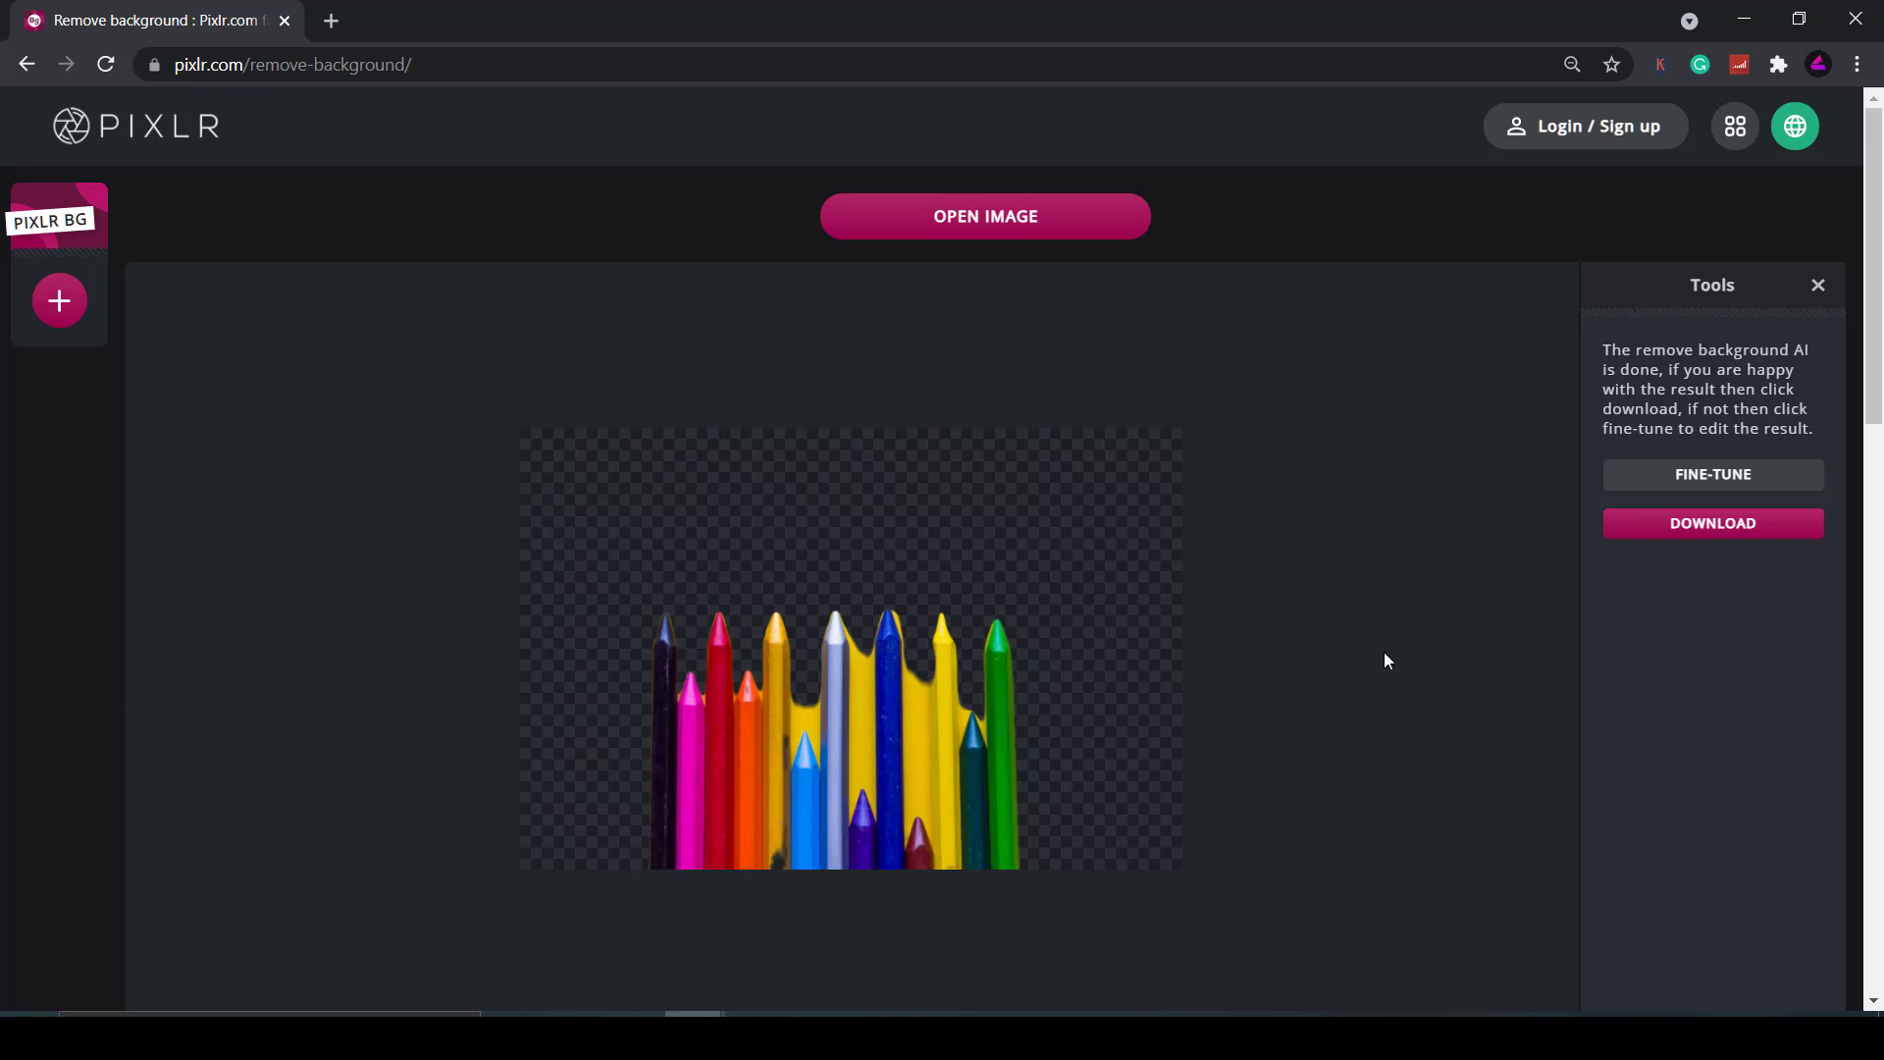
# Magic-remove the yellow above the light-blue crayon and between white and blue at tolerance 80
pyautogui.click(1685, 477)
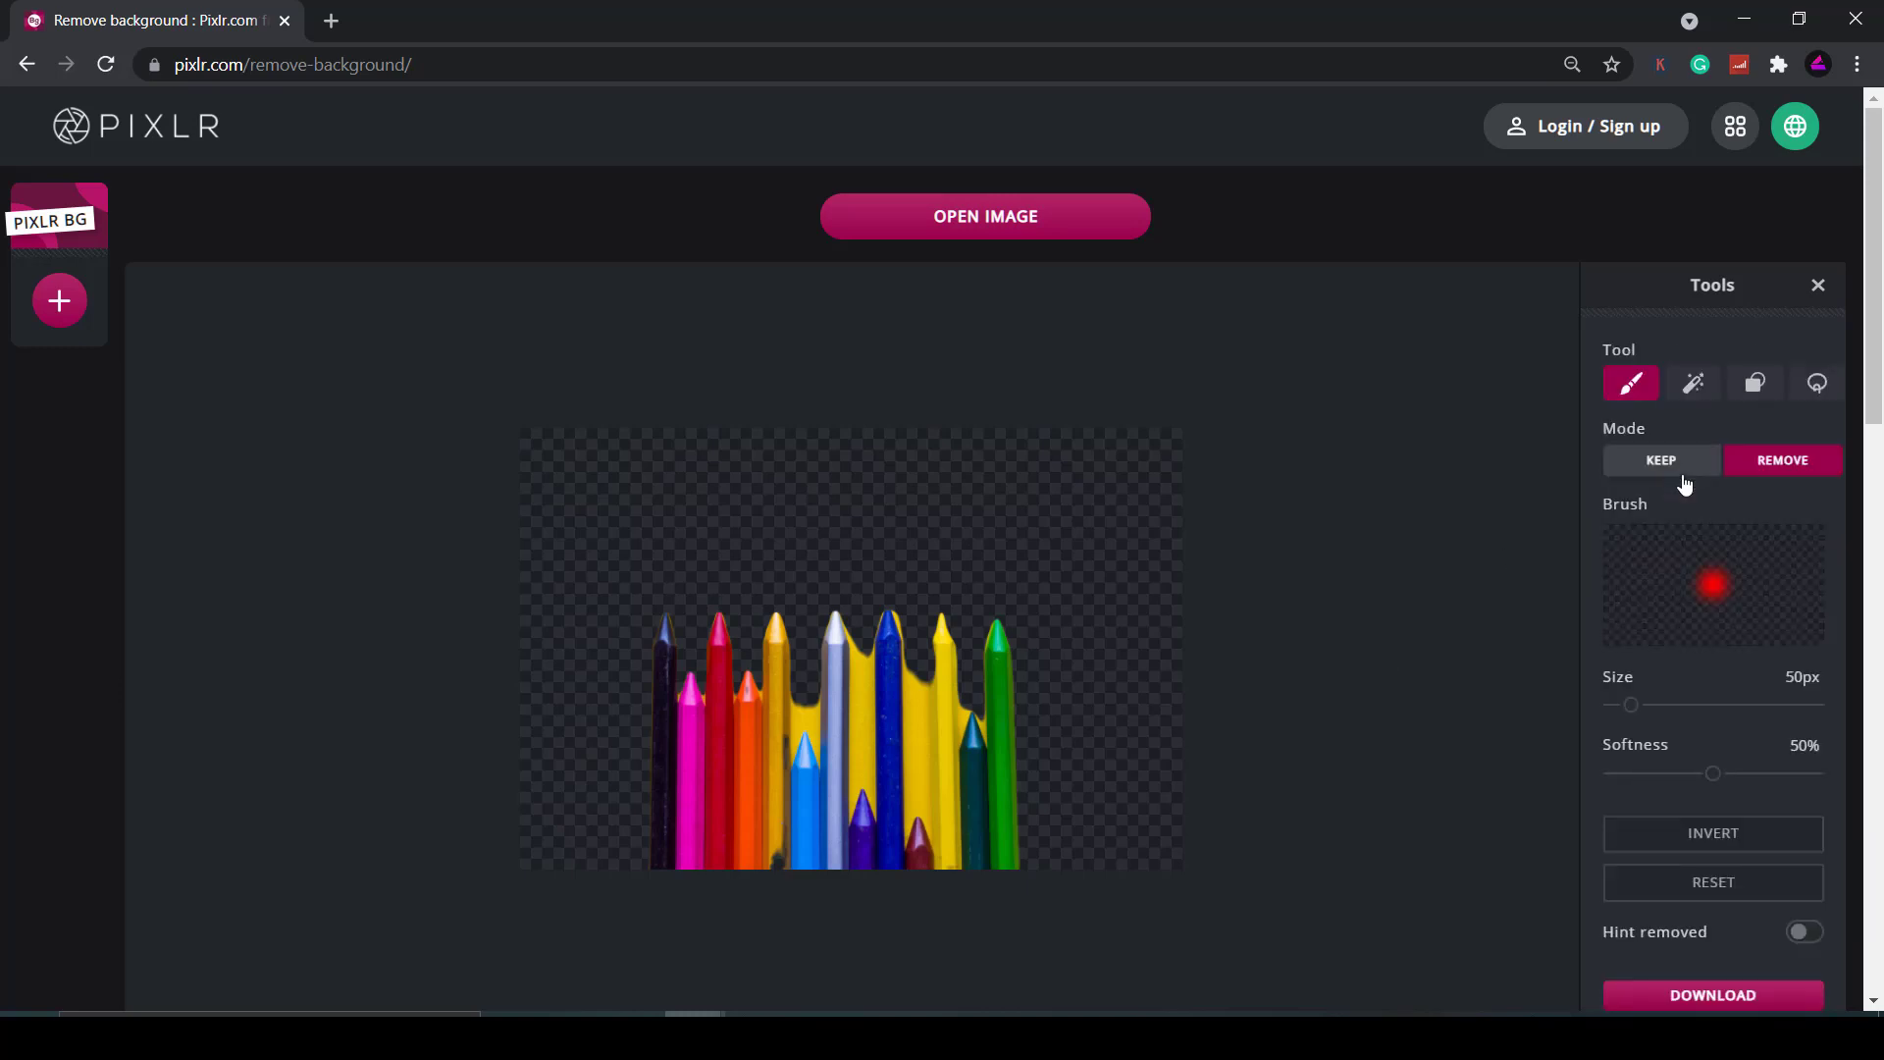
pyautogui.click(930, 725)
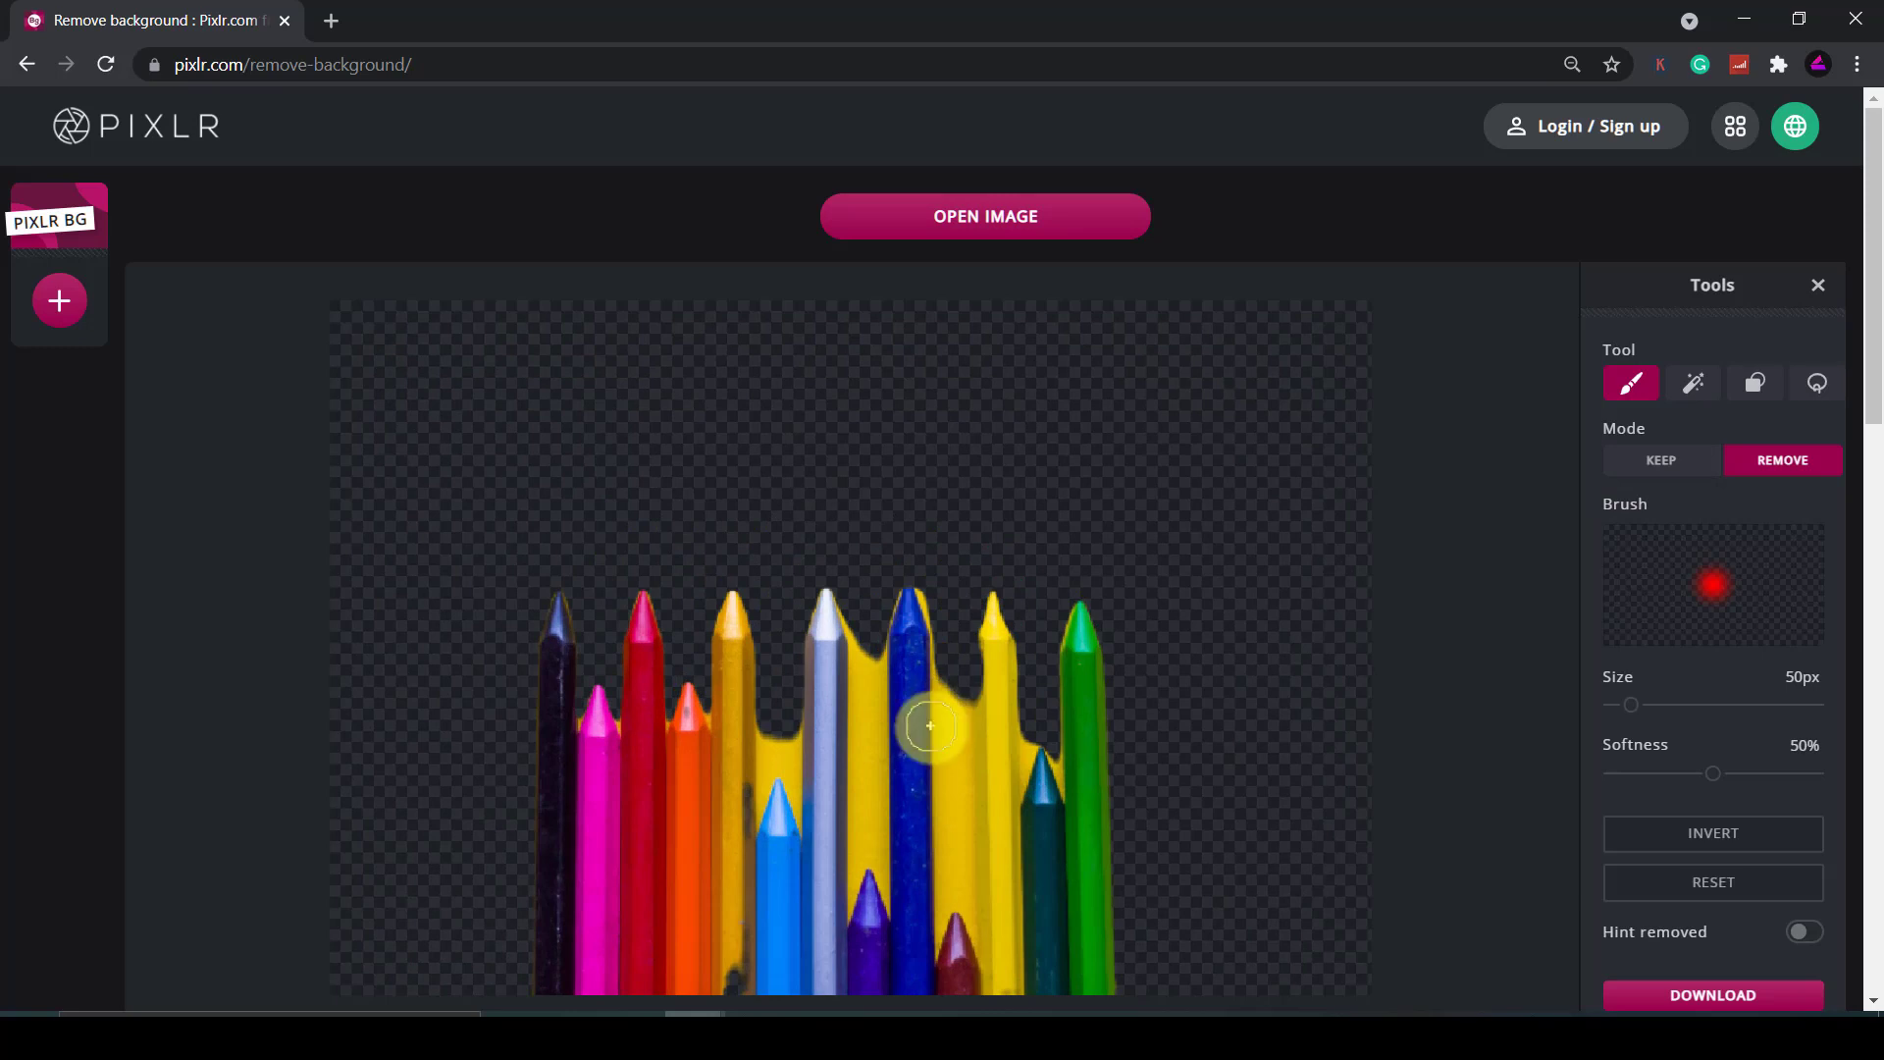
pyautogui.click(1622, 383)
pyautogui.click(1690, 393)
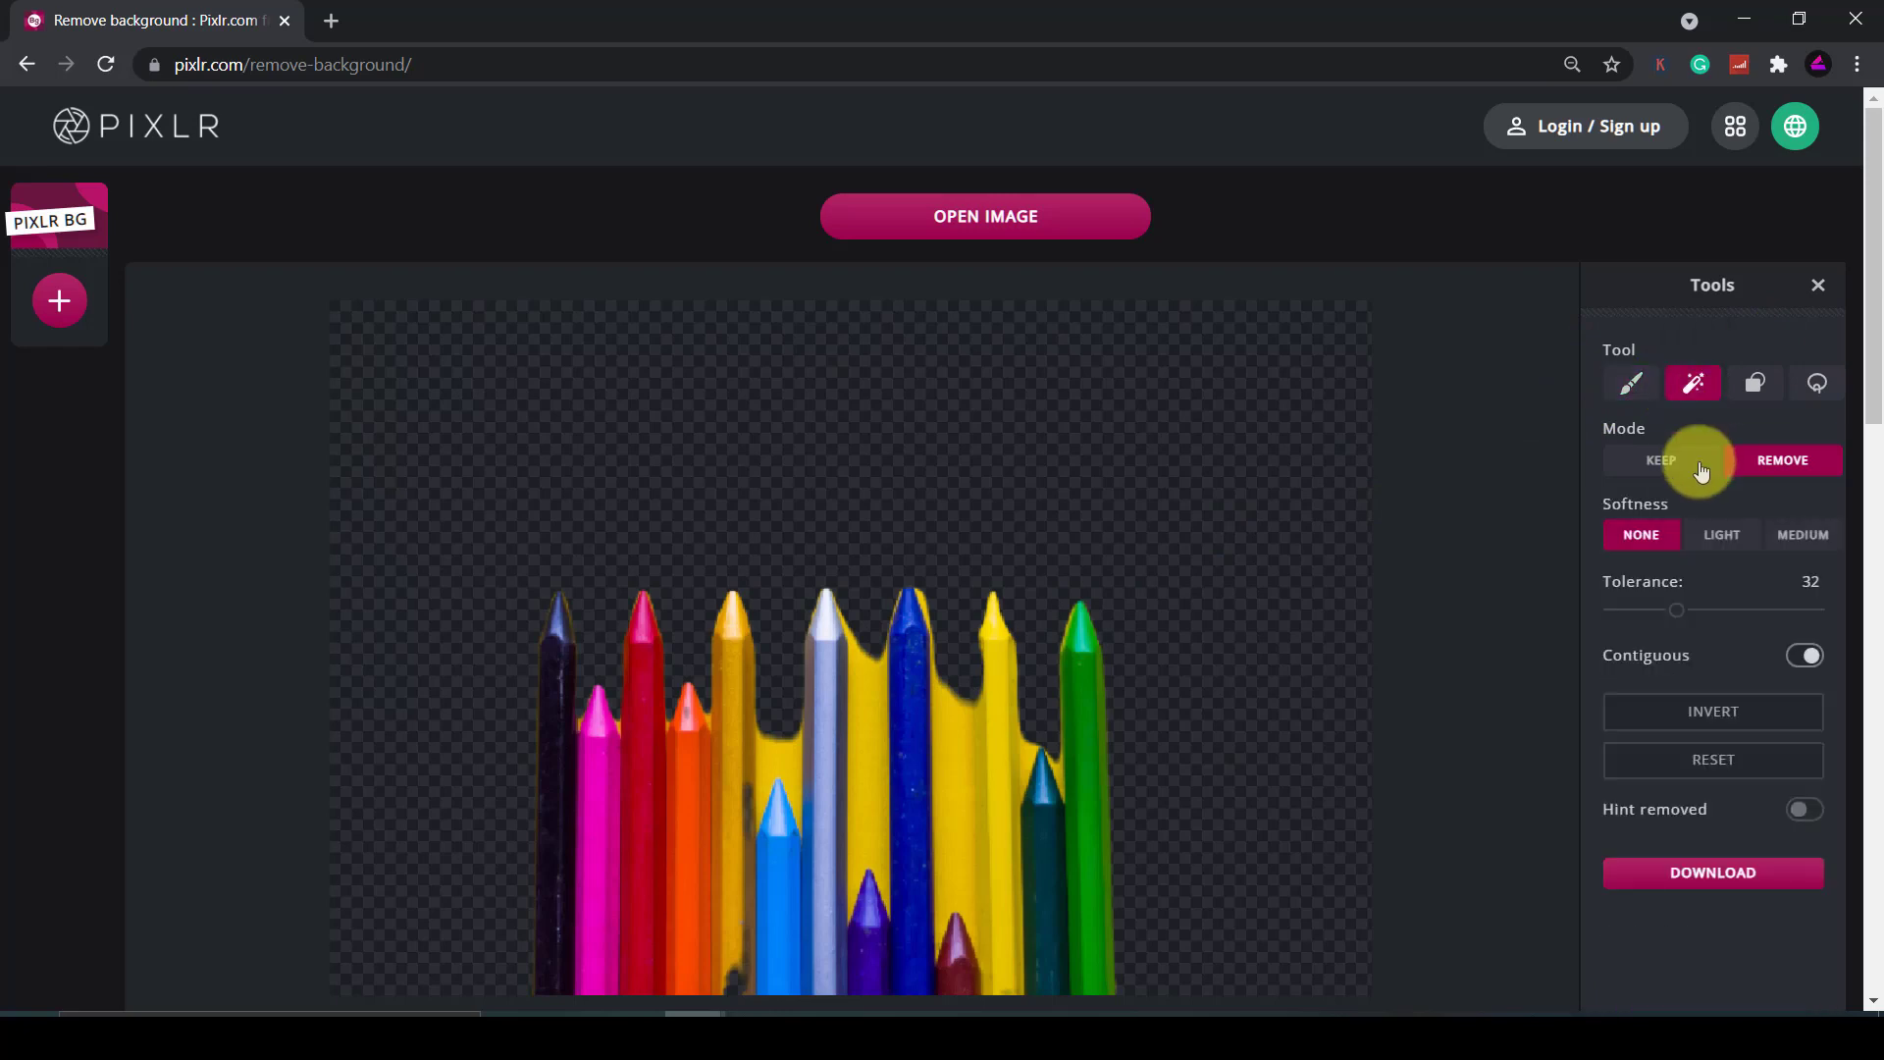
pyautogui.click(1763, 607)
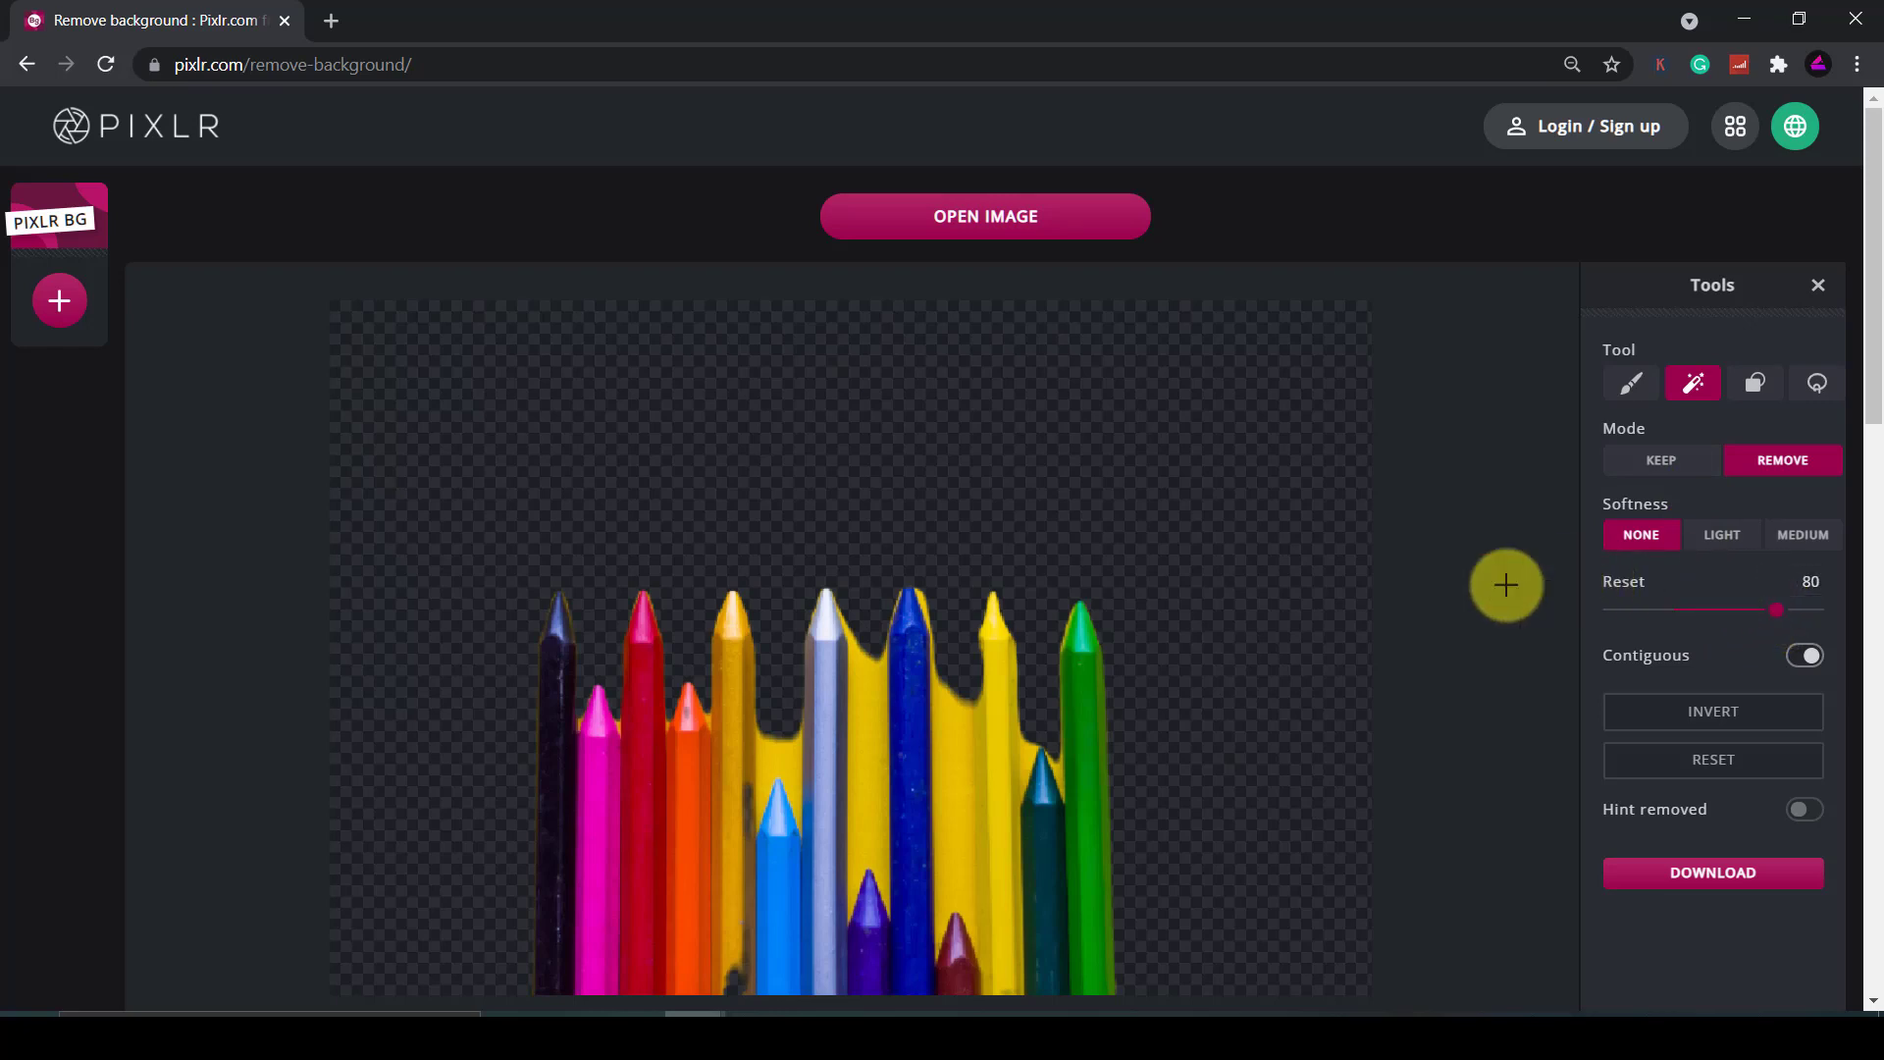
pyautogui.click(771, 754)
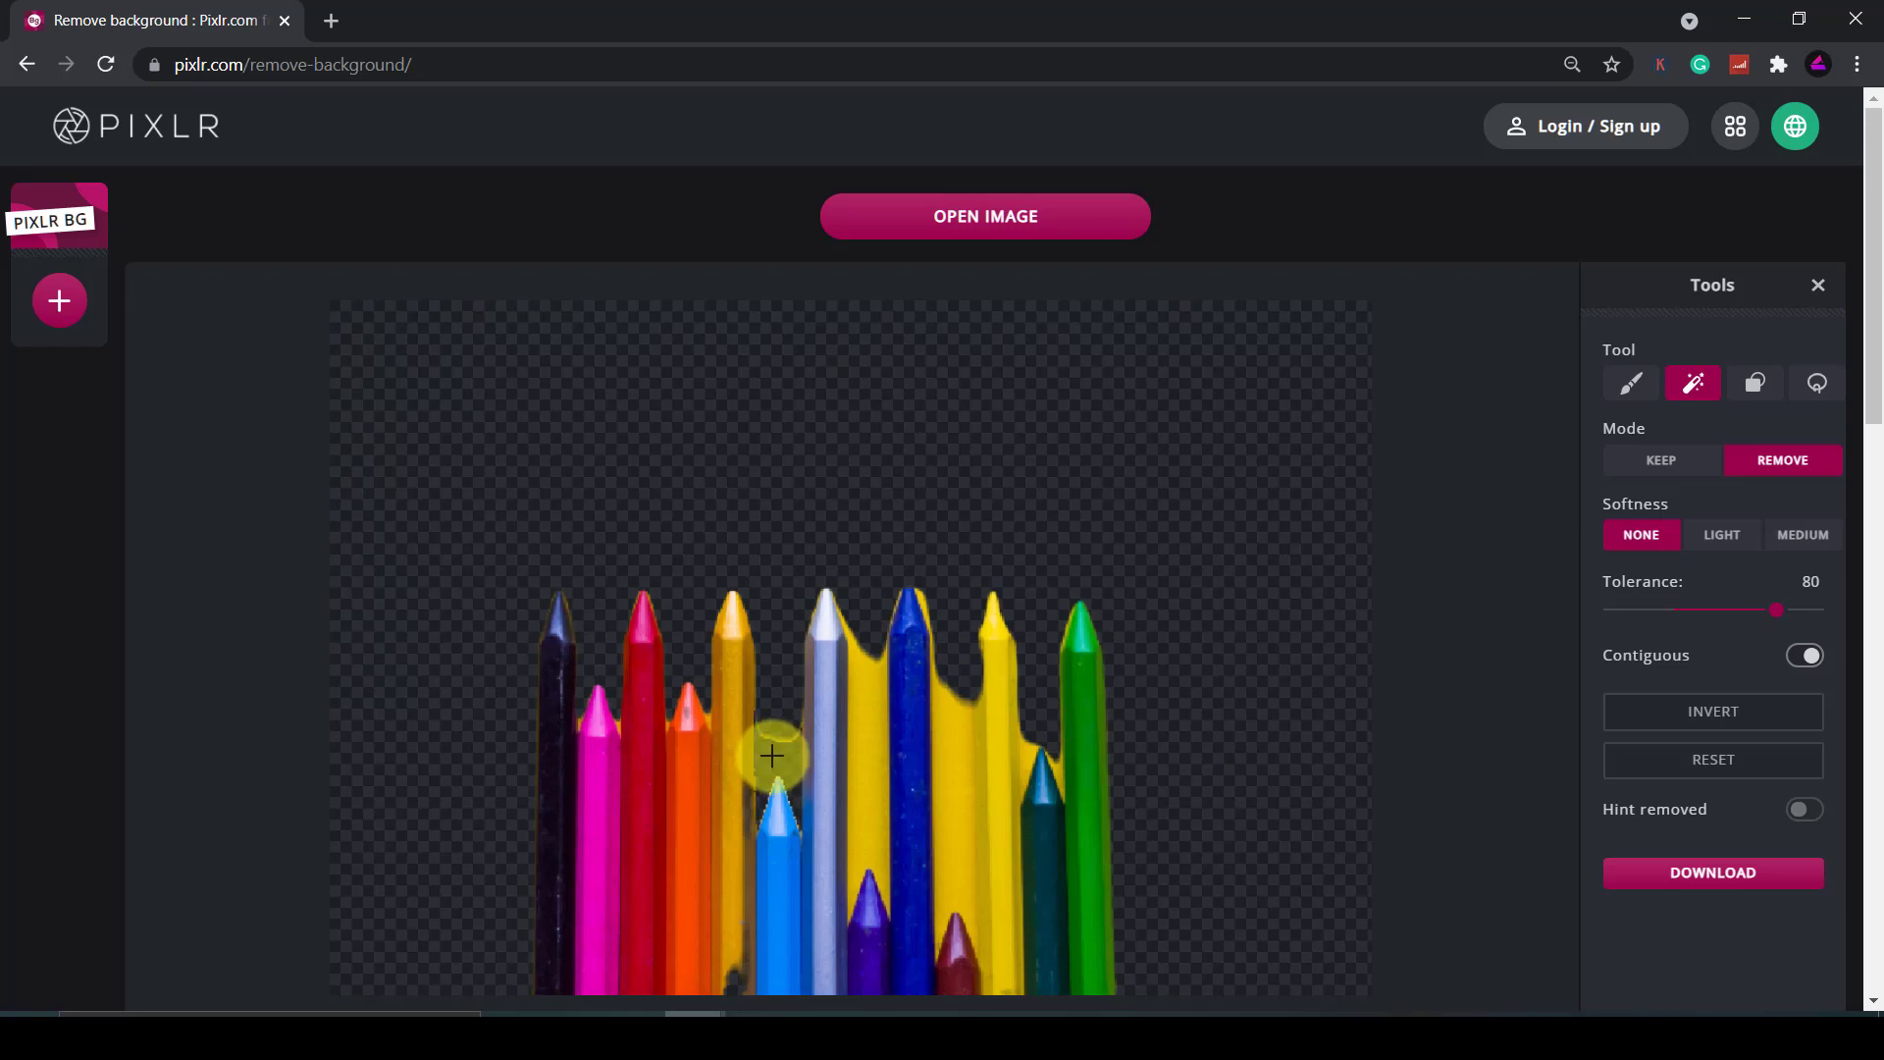
pyautogui.click(865, 734)
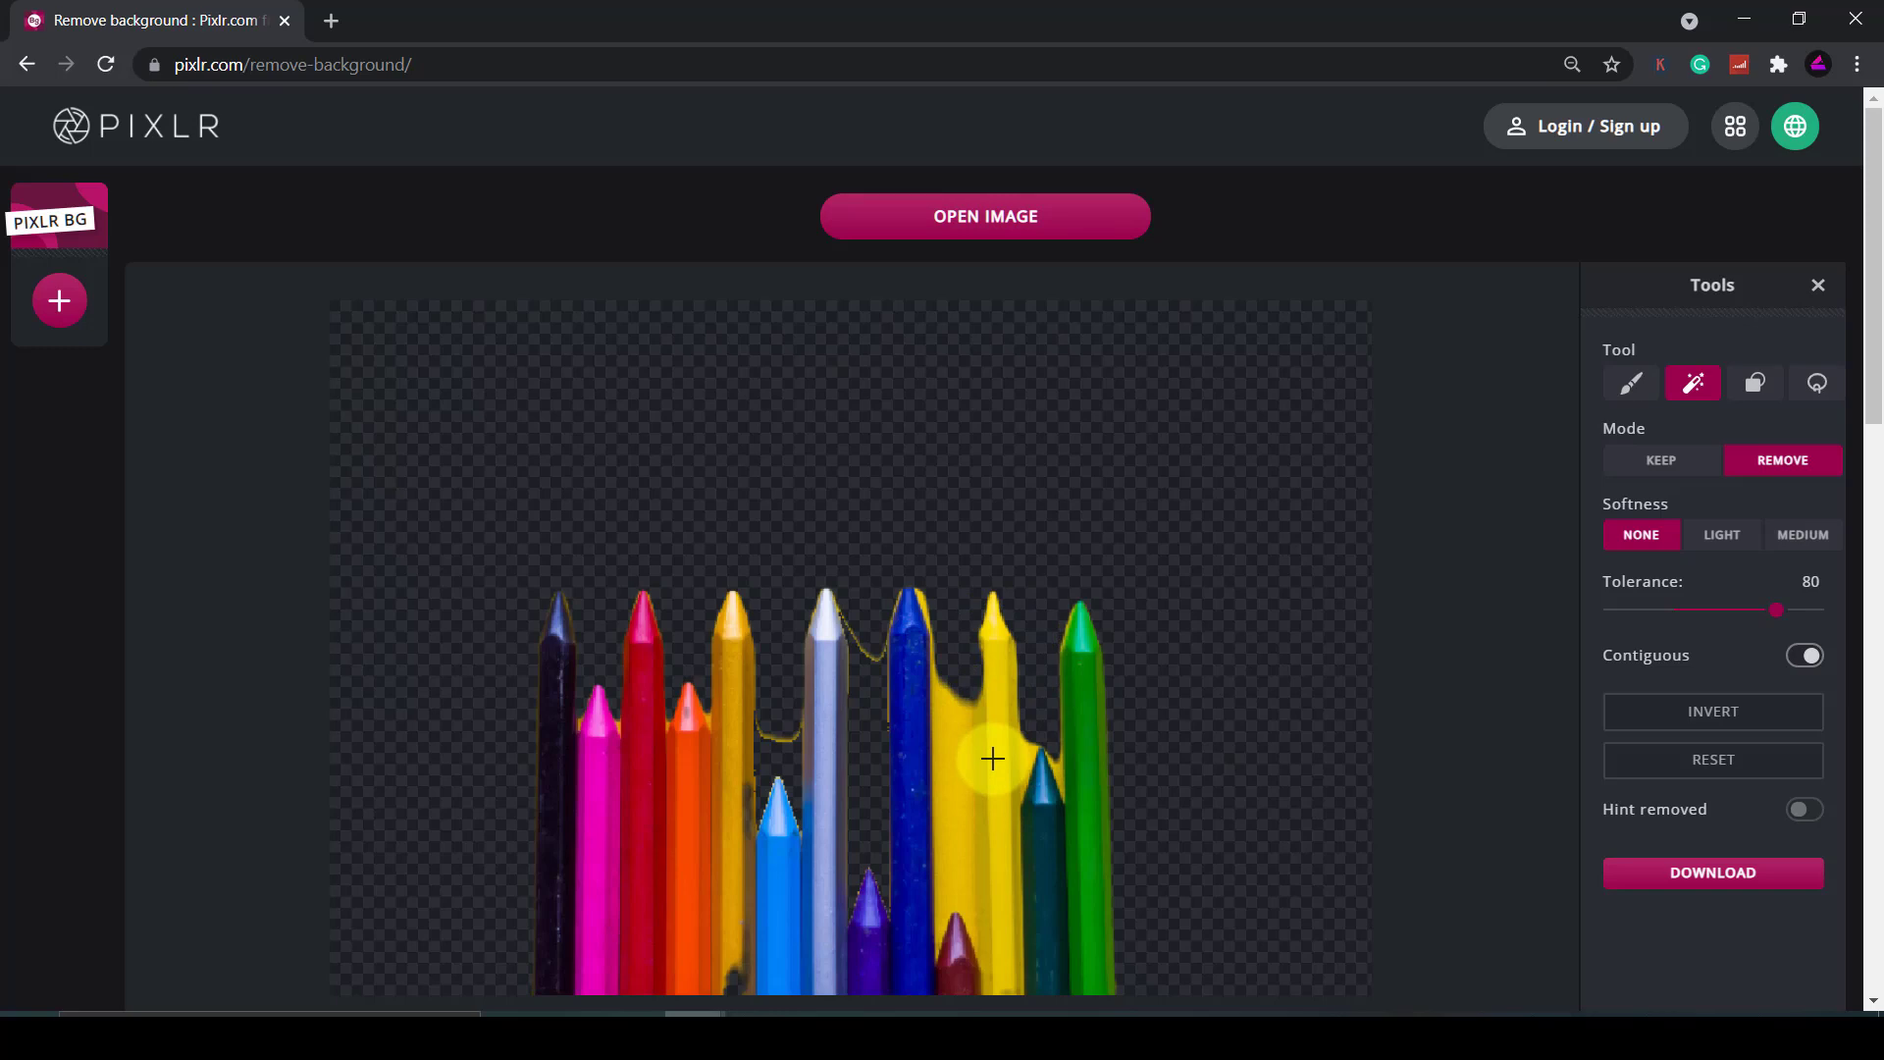
# Cut two rectangular strips of yellow background beside the blue crayon with the Shape tool
pyautogui.click(1757, 389)
pyautogui.click(1639, 613)
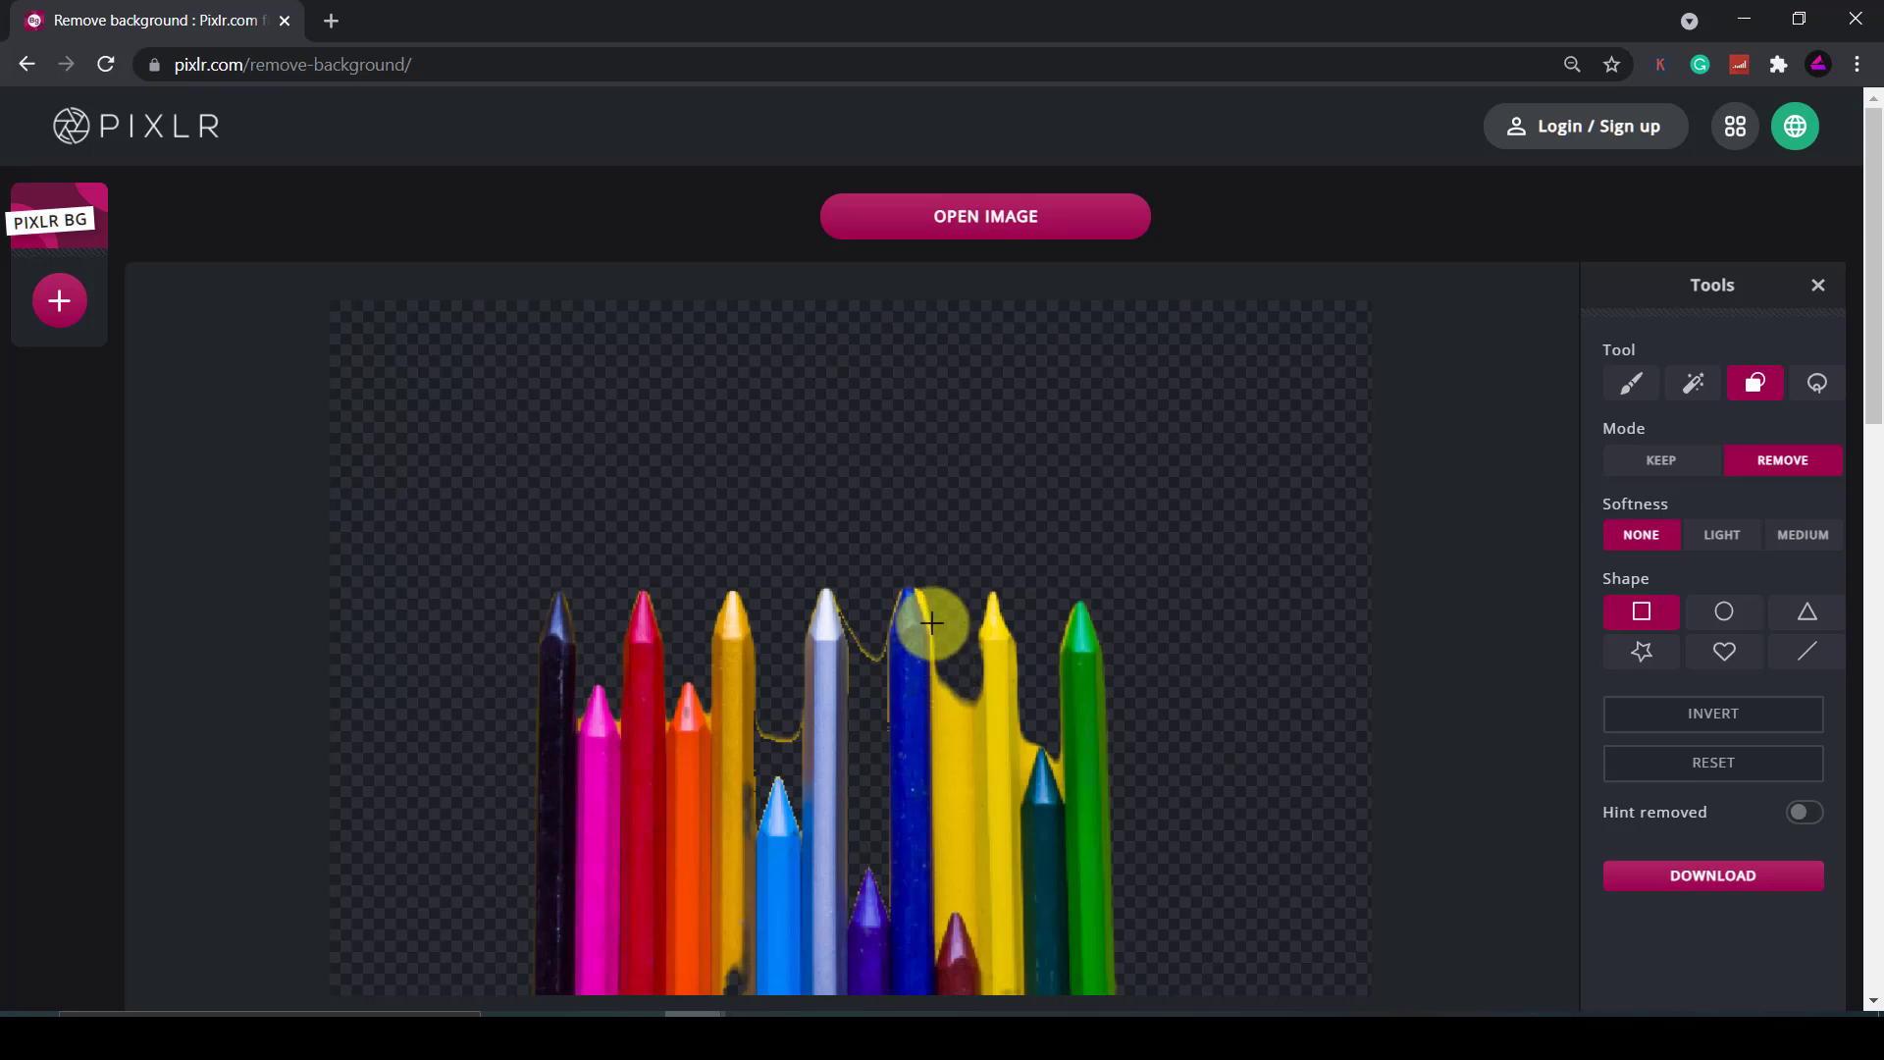
pyautogui.moveTo(940, 640)
pyautogui.mouseDown()
pyautogui.moveTo(975, 819)
pyautogui.moveTo(963, 907)
pyautogui.moveTo(967, 882)
pyautogui.mouseUp()
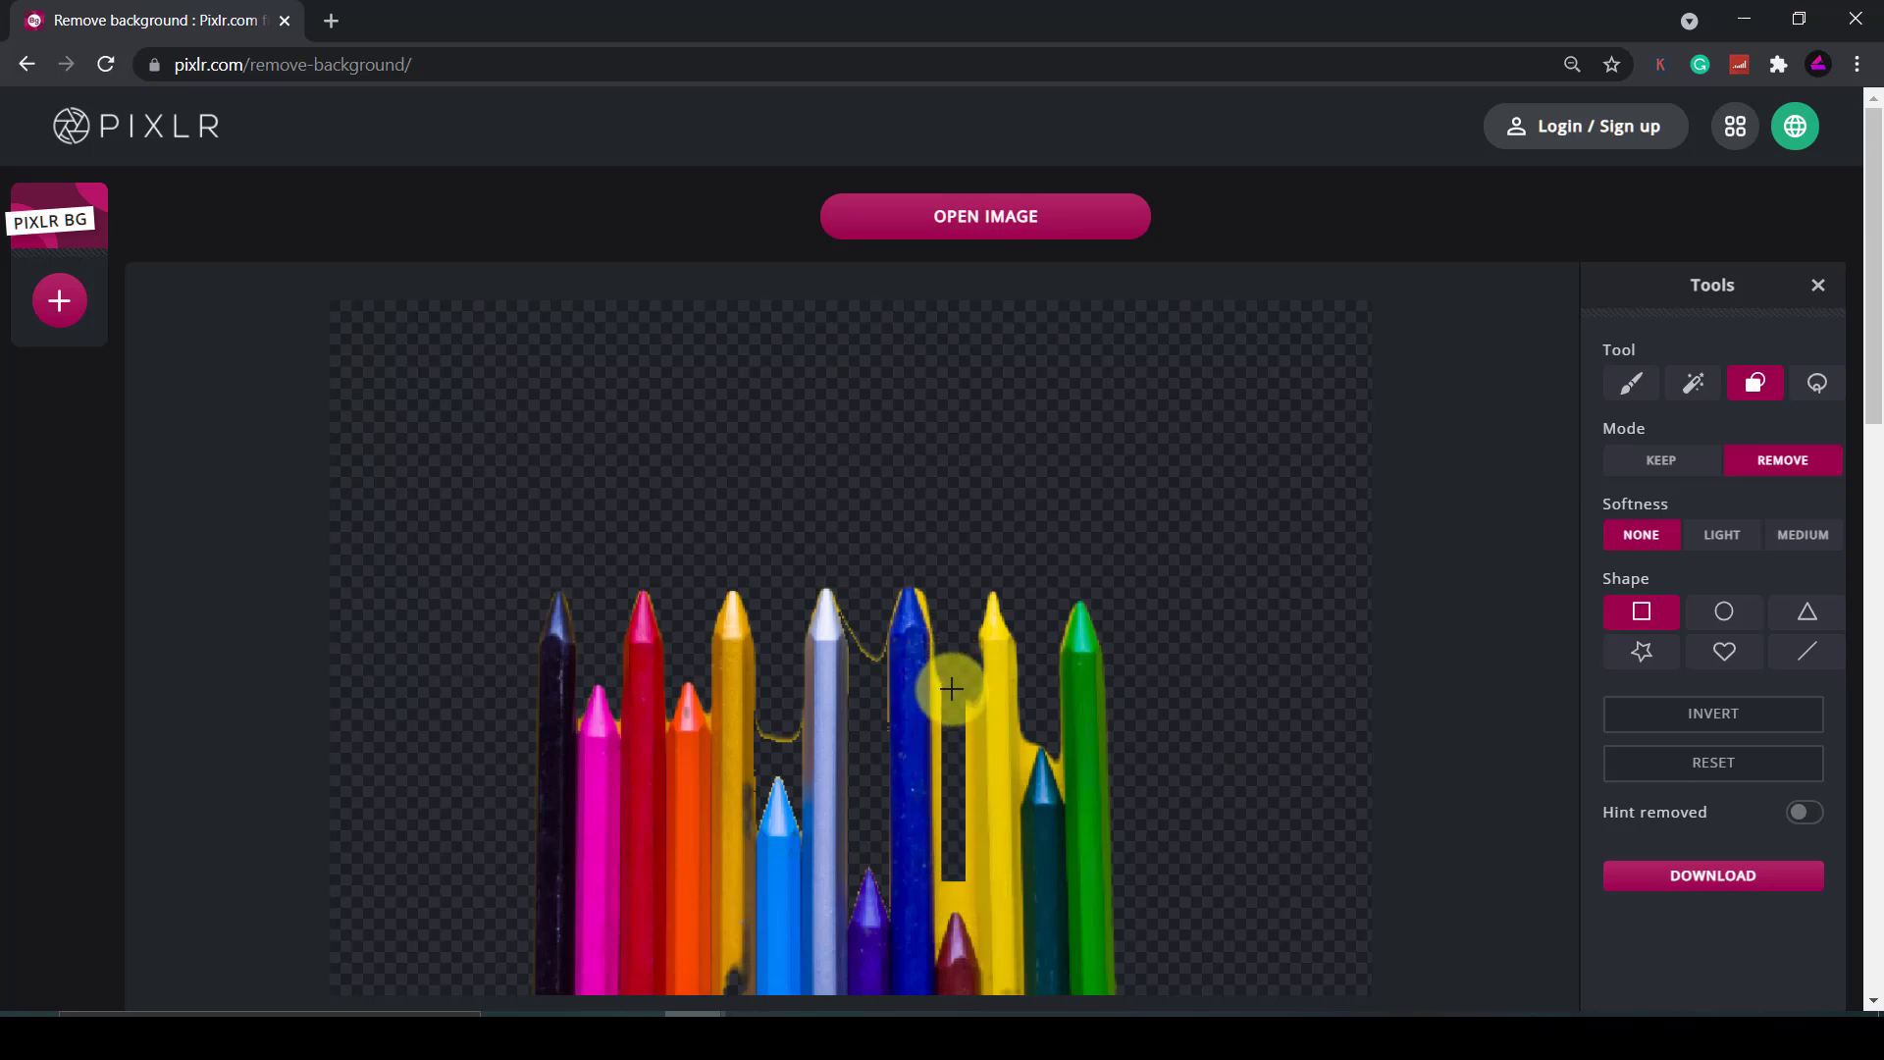
pyautogui.moveTo(952, 690); pyautogui.dragTo(964, 903)
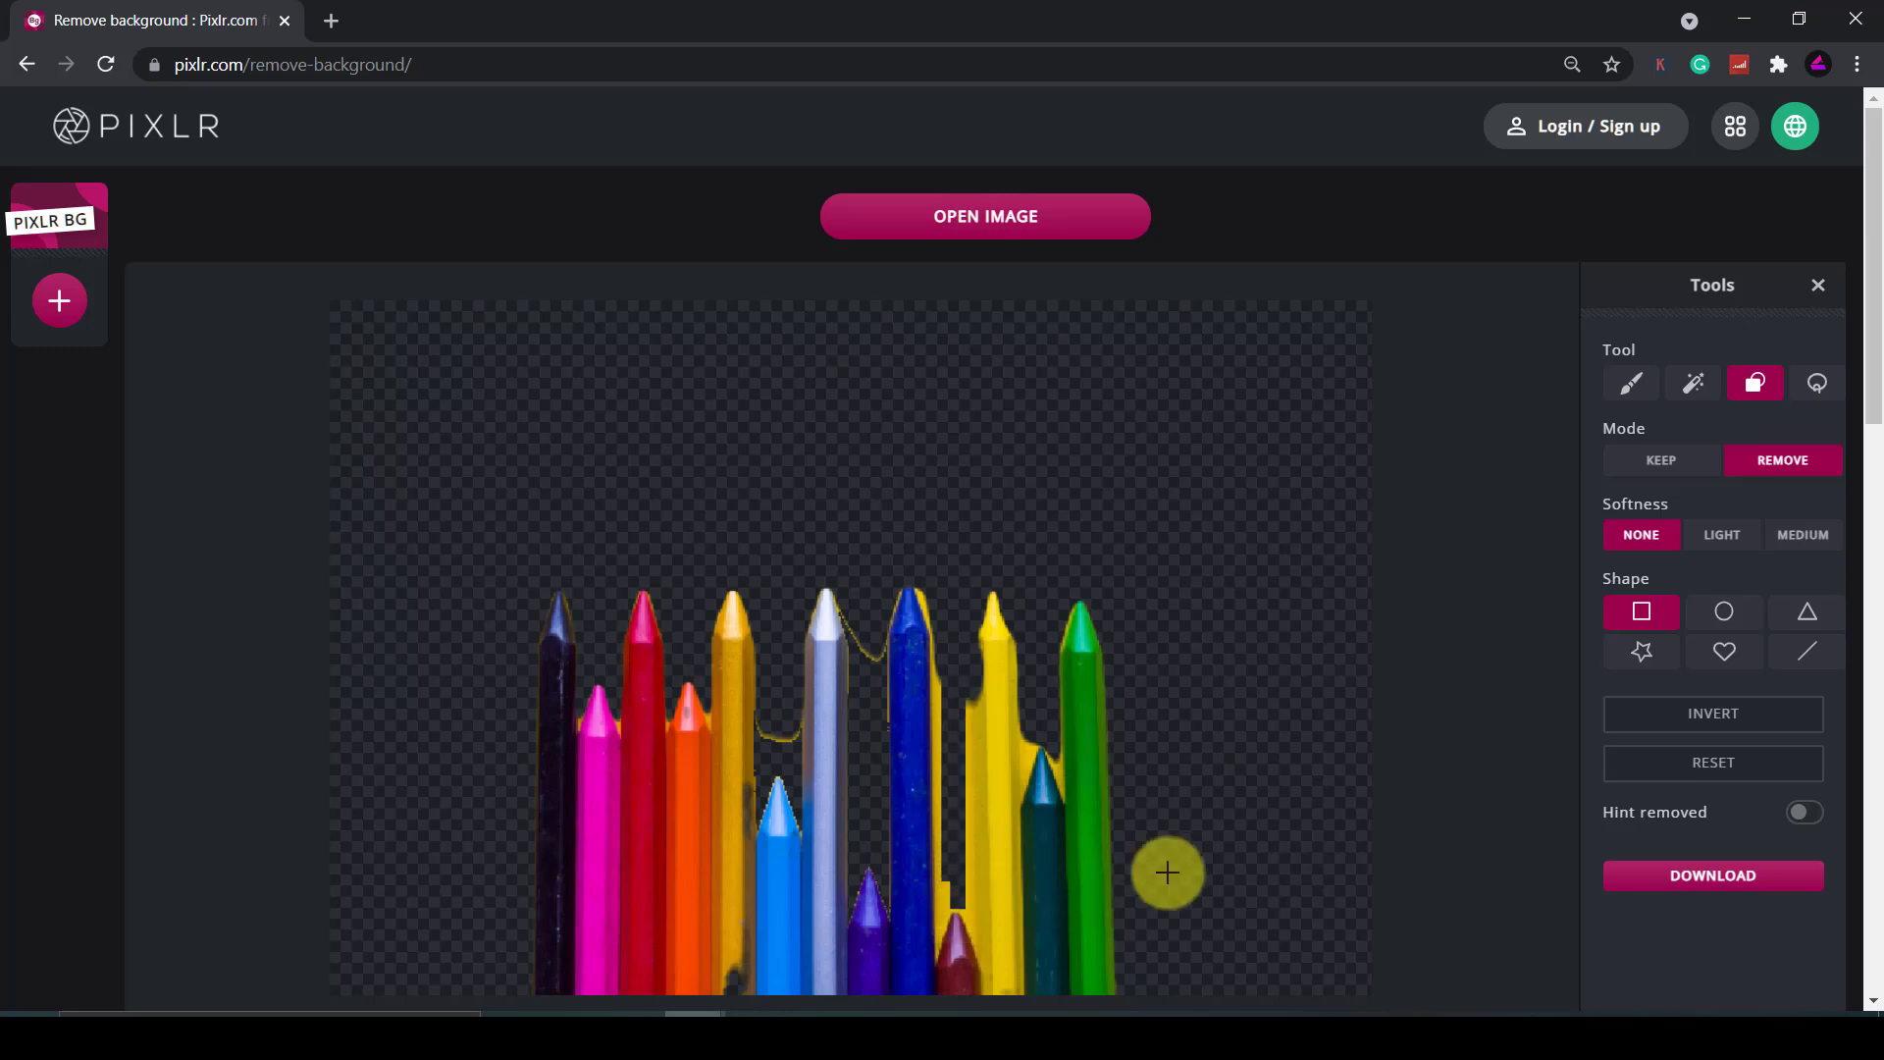
# Remove a triangle of yellow near the blue crayon's tip and another rectangle beside it
pyautogui.click(1808, 618)
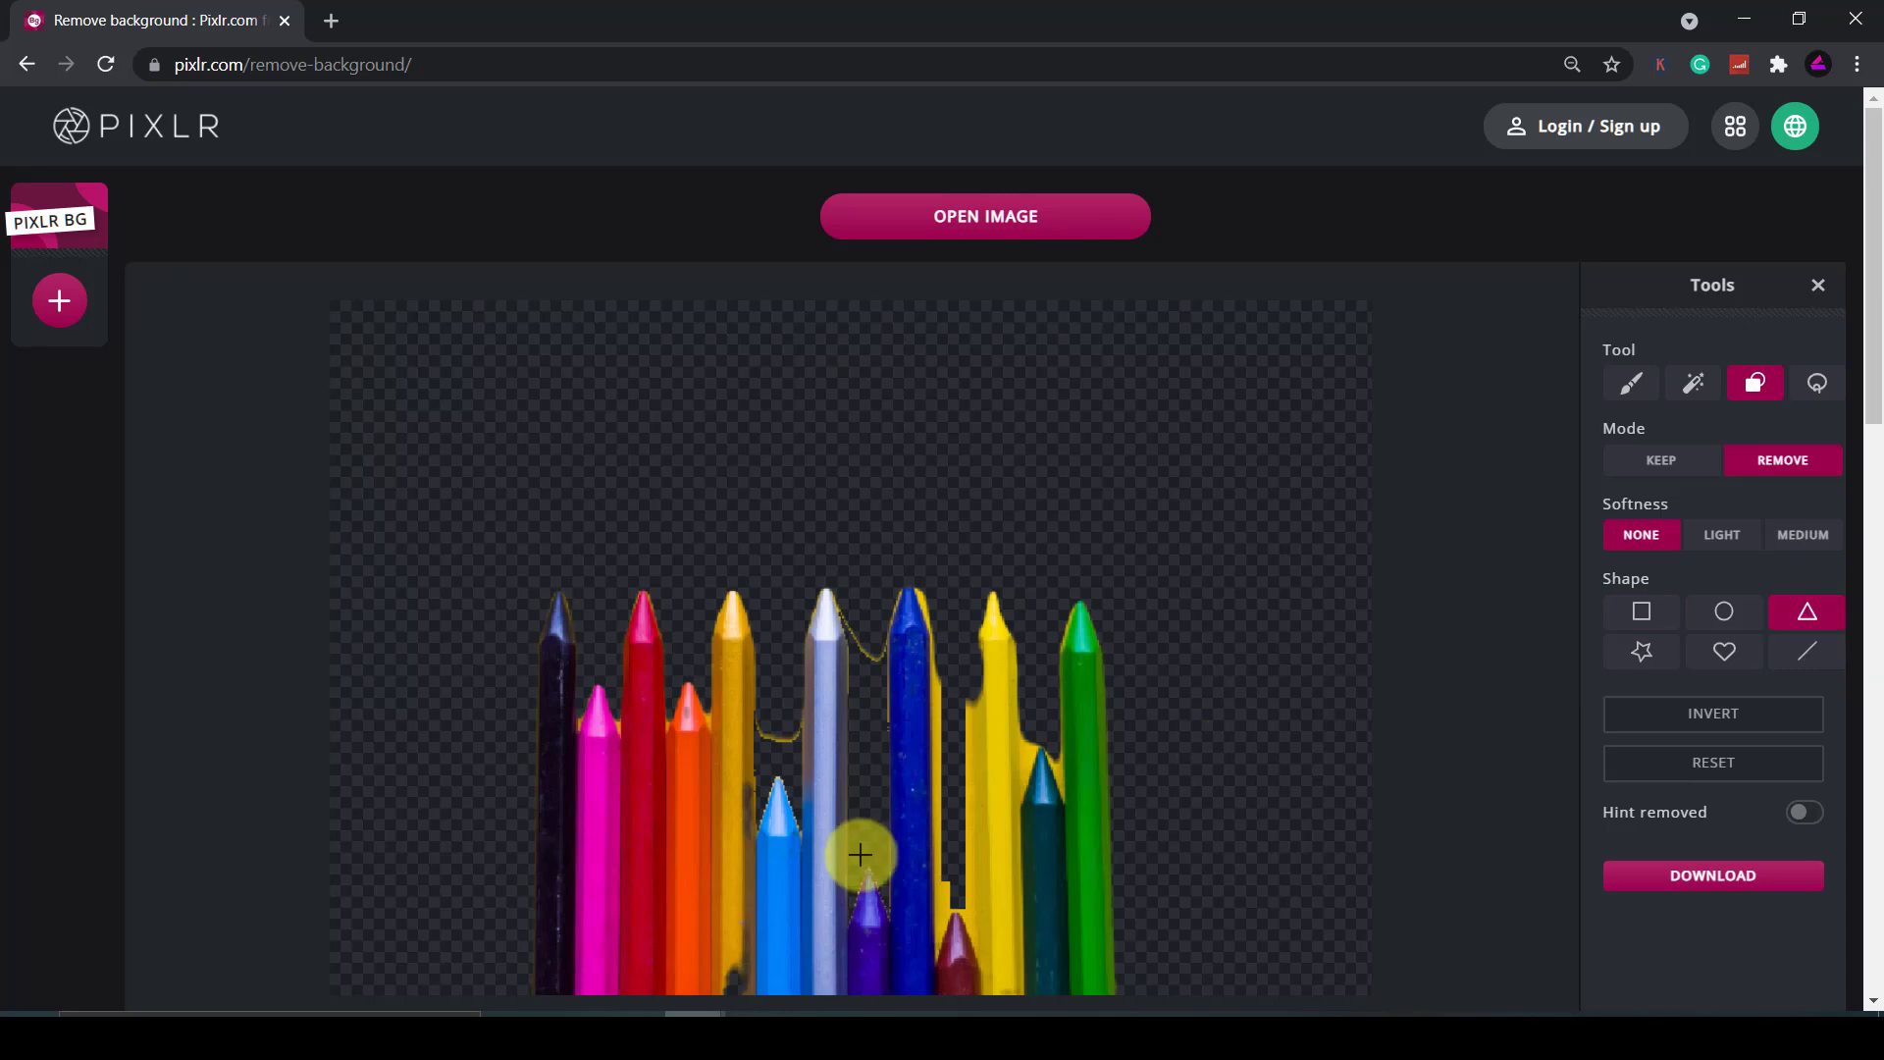
pyautogui.scroll(2, 938, 623)
pyautogui.scroll(3, 1029, 625)
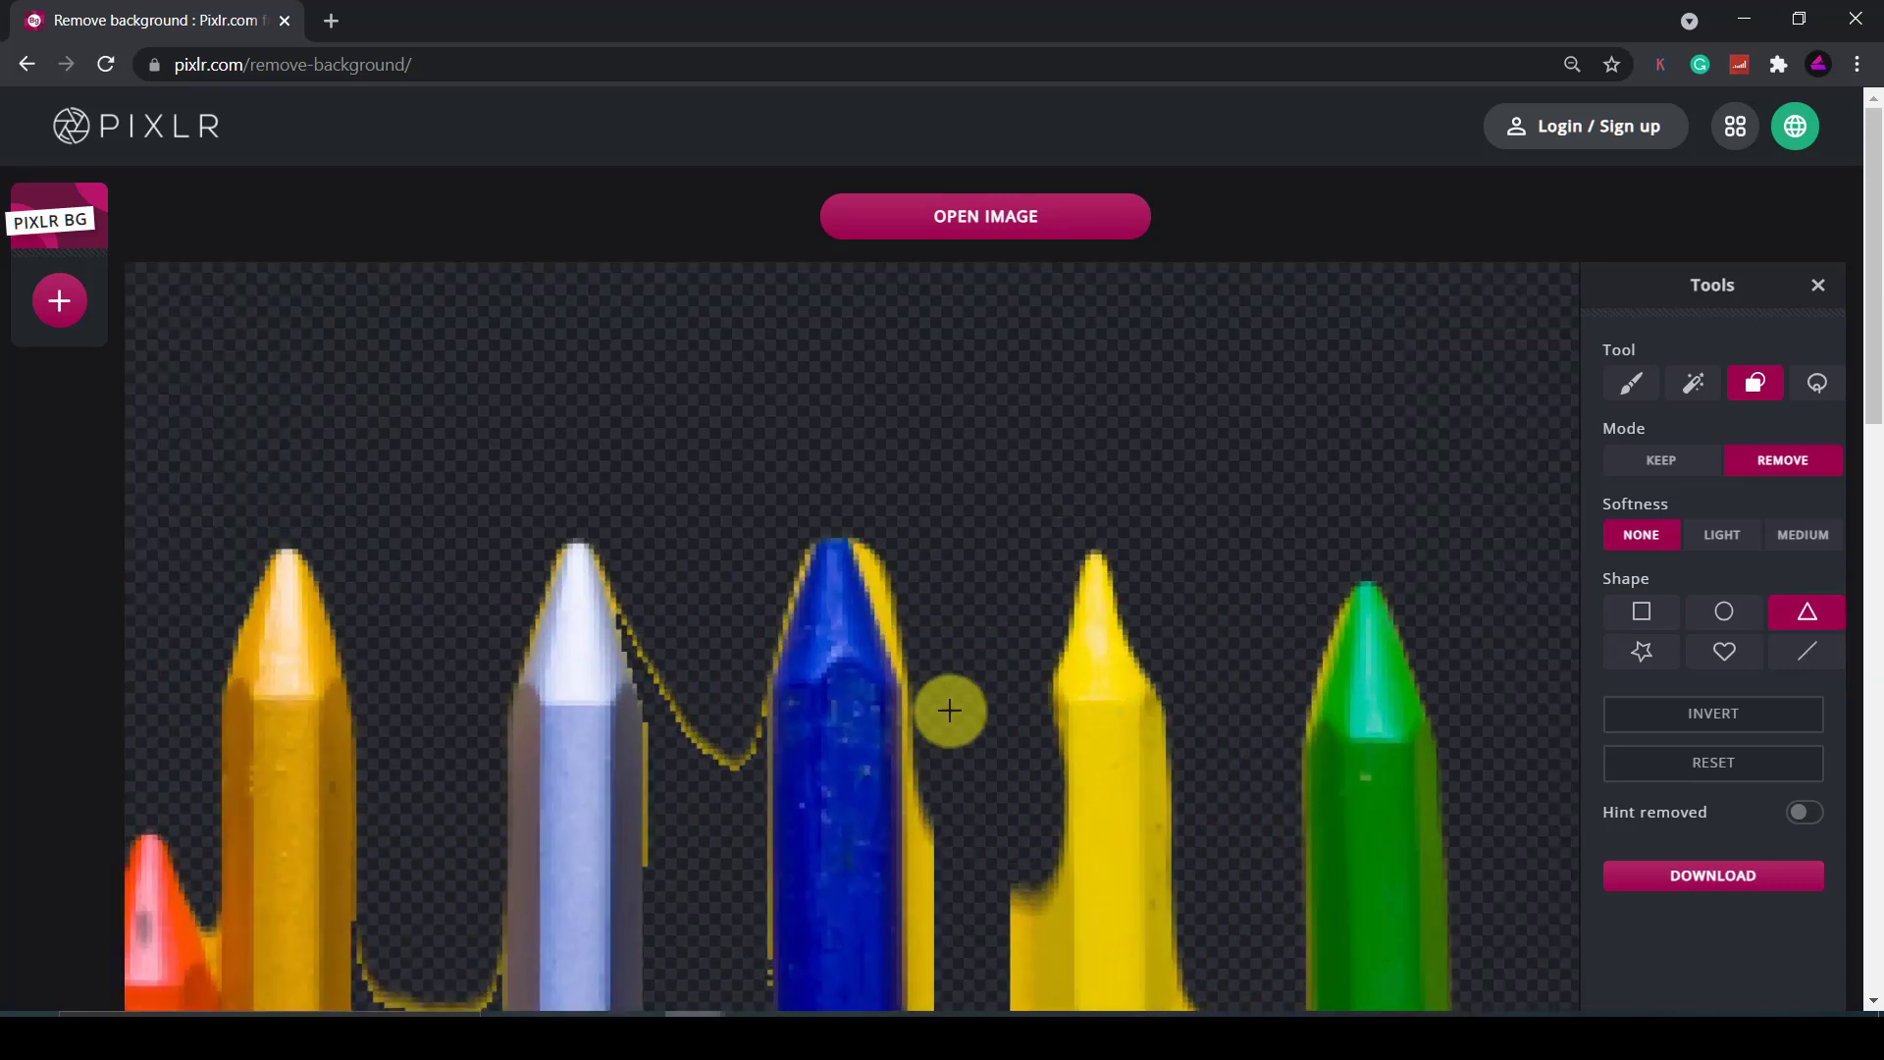
pyautogui.moveTo(907, 687); pyautogui.dragTo(837, 503)
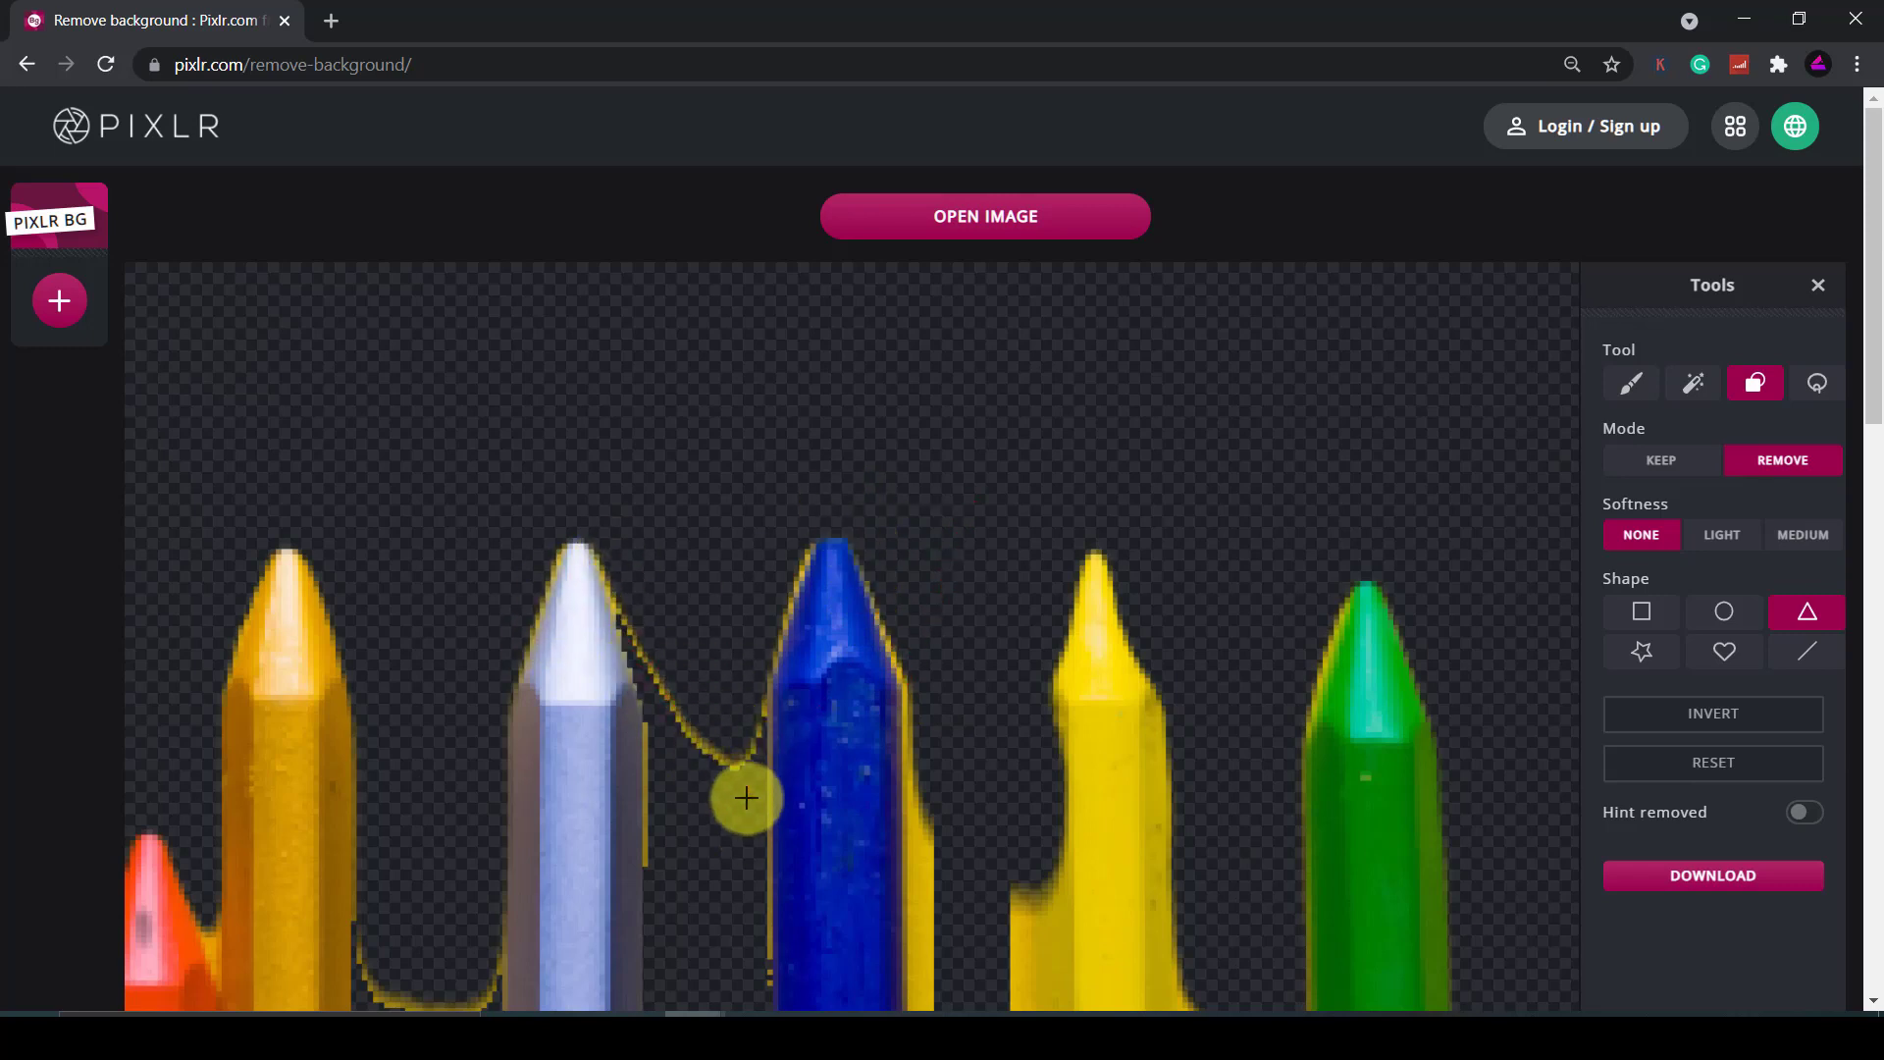
pyautogui.scroll(-5, 998, 753)
pyautogui.scroll(2, 989, 870)
pyautogui.click(1642, 611)
pyautogui.moveTo(988, 573)
pyautogui.mouseDown()
pyautogui.moveTo(1023, 986)
pyautogui.moveTo(1055, 986)
pyautogui.moveTo(1037, 982)
pyautogui.mouseUp()
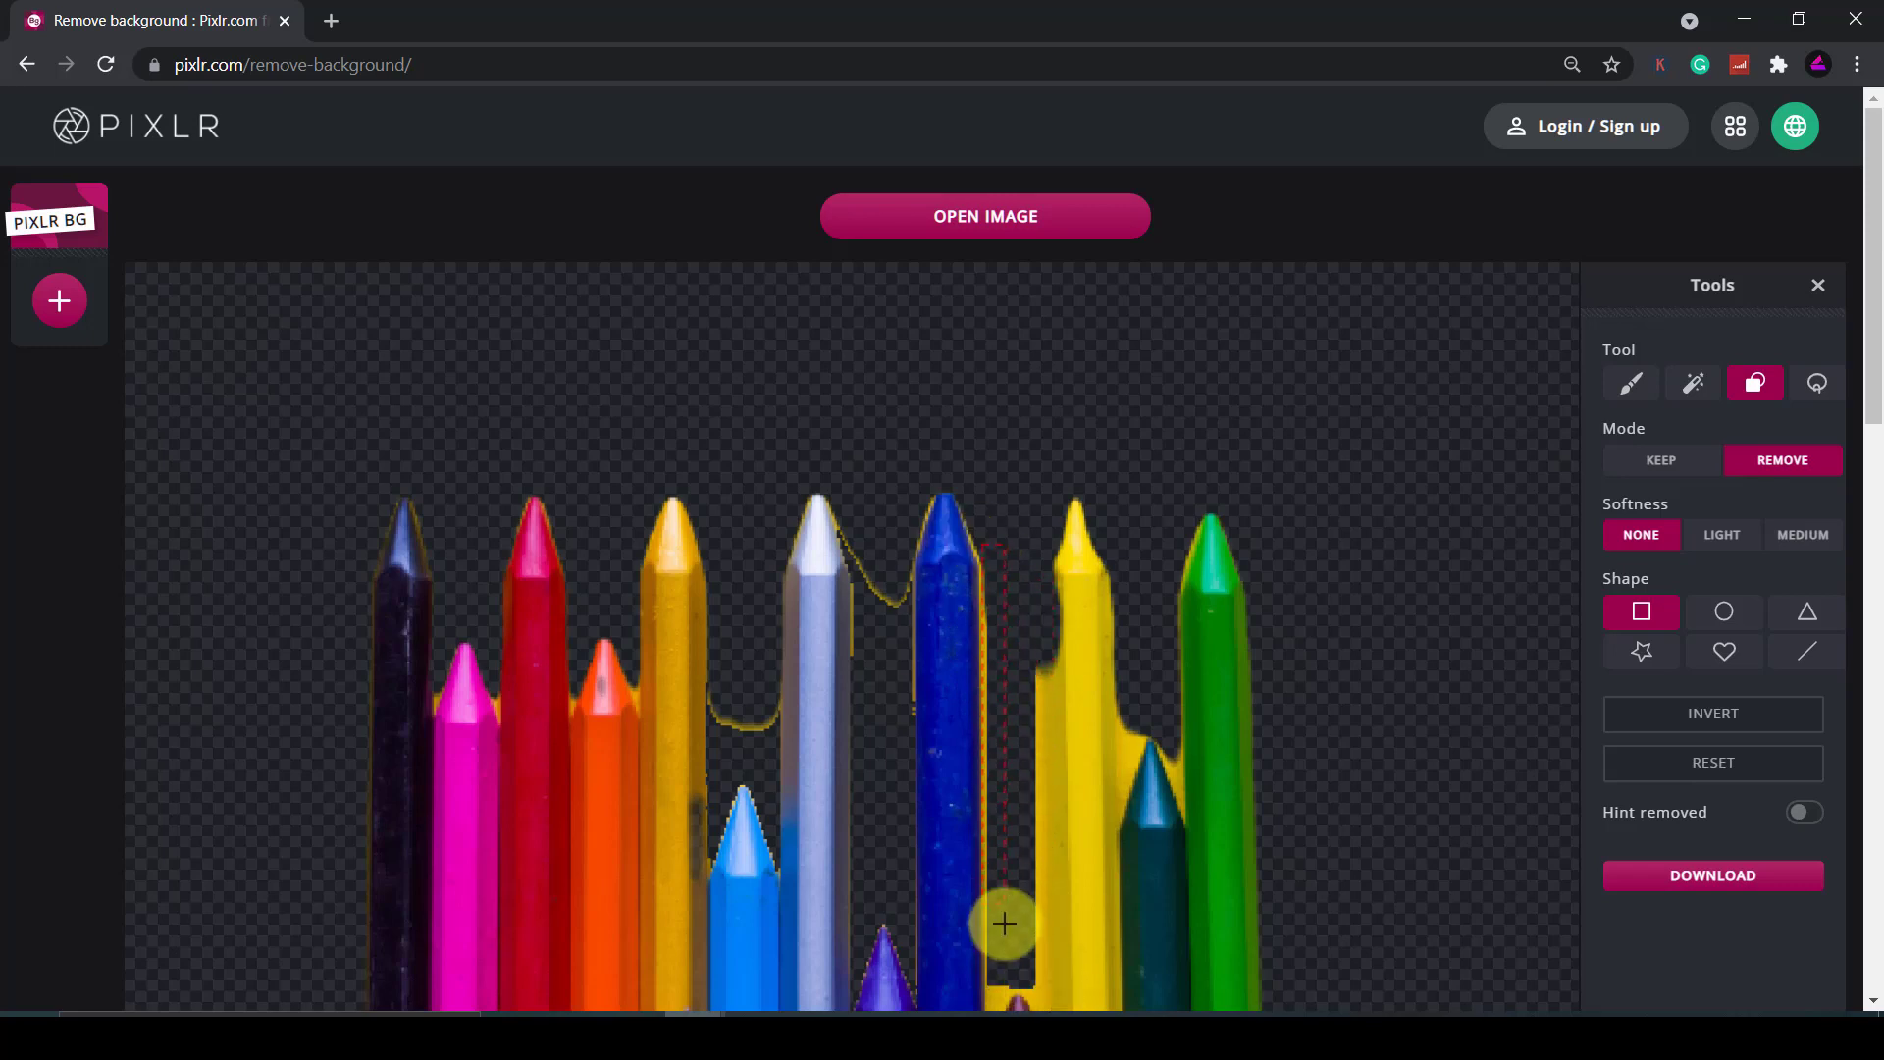
# Paint away the thin yellow outlines between the crayons with a 13px remove brush
pyautogui.click(1621, 393)
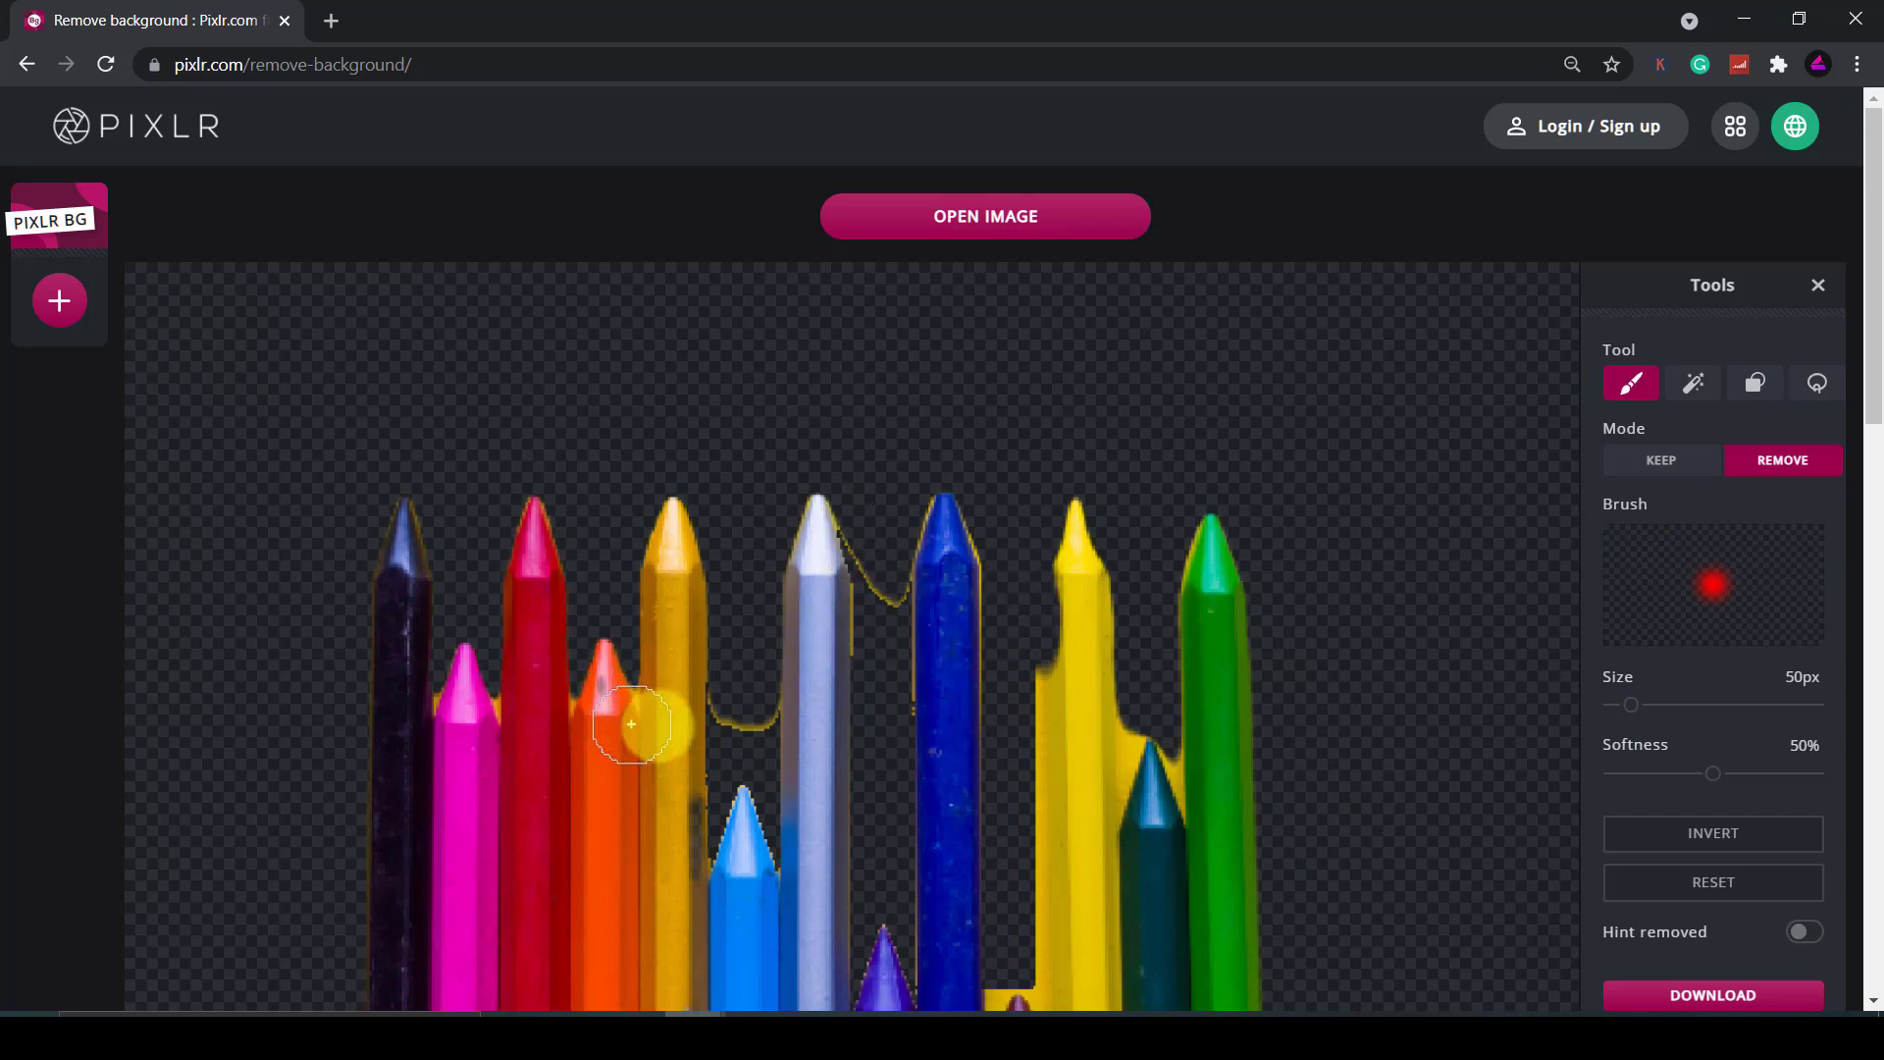
pyautogui.scroll(5, 751, 719)
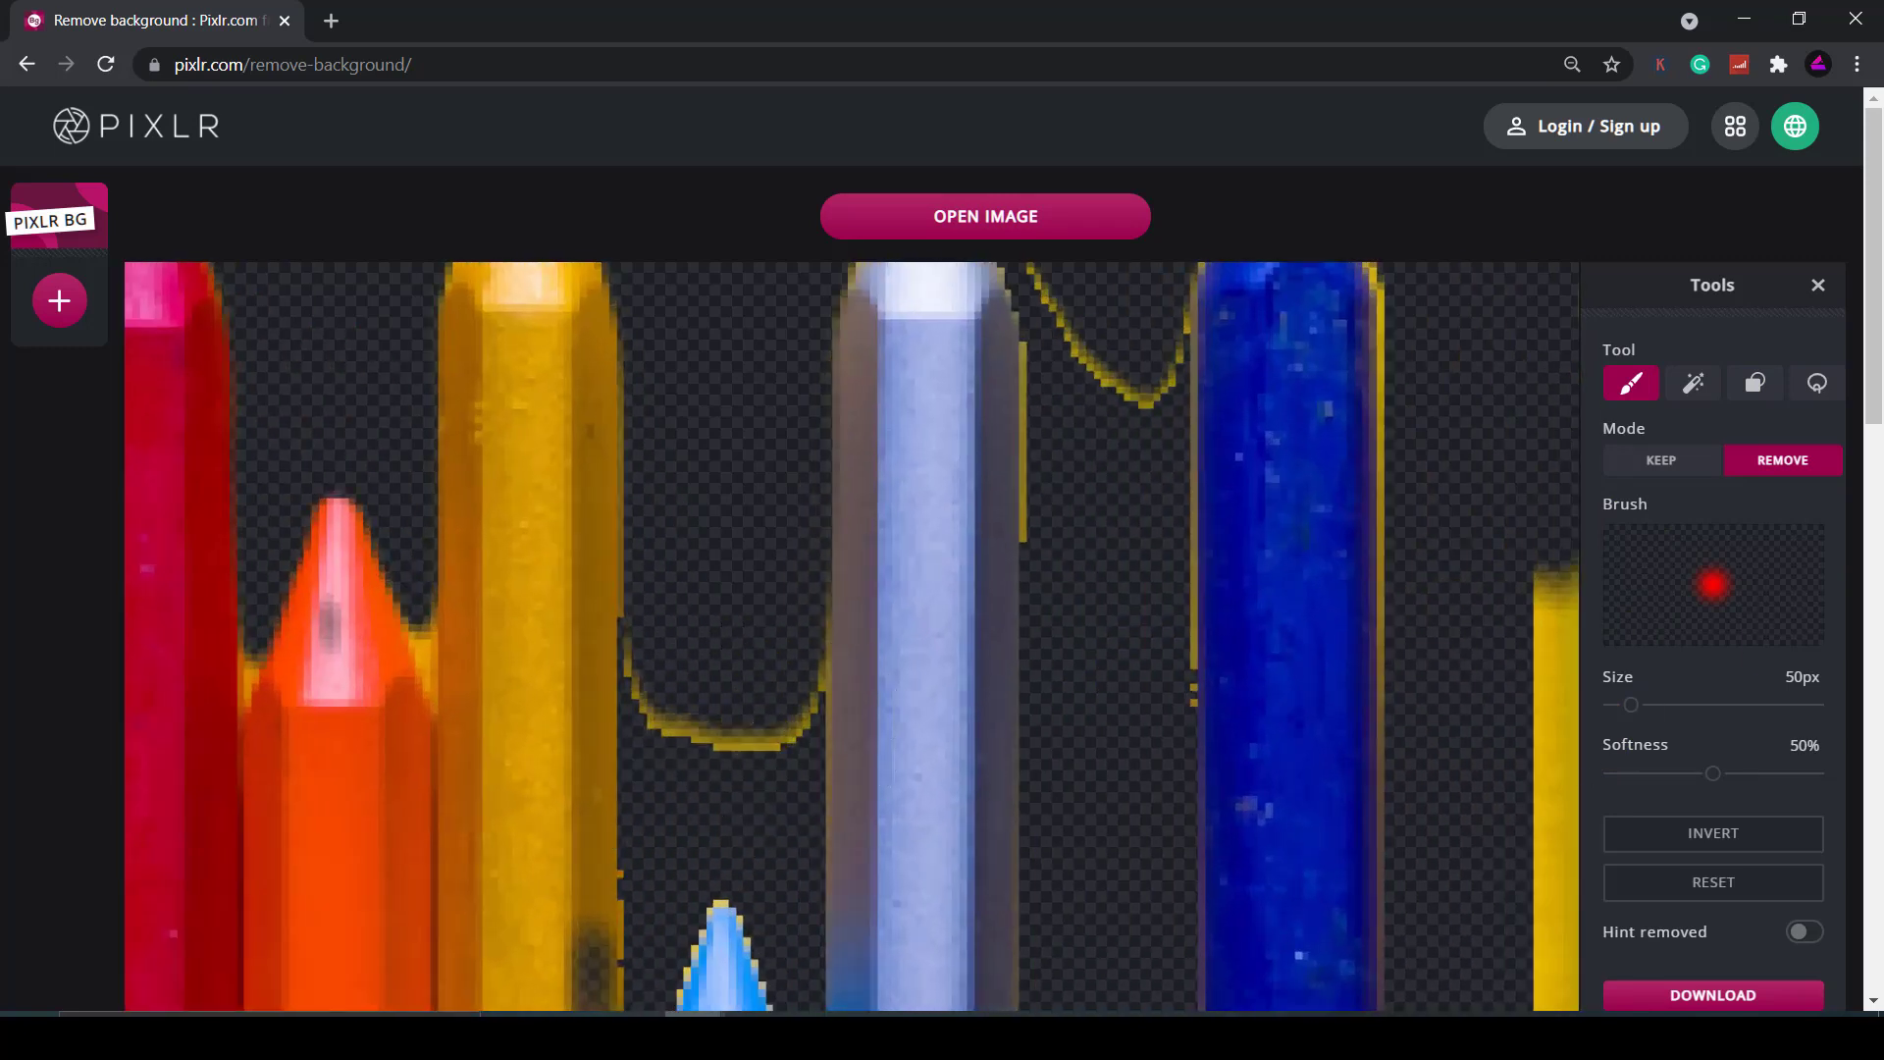
pyautogui.moveTo(1630, 707); pyautogui.dragTo(1615, 705)
pyautogui.moveTo(673, 681); pyautogui.dragTo(652, 707)
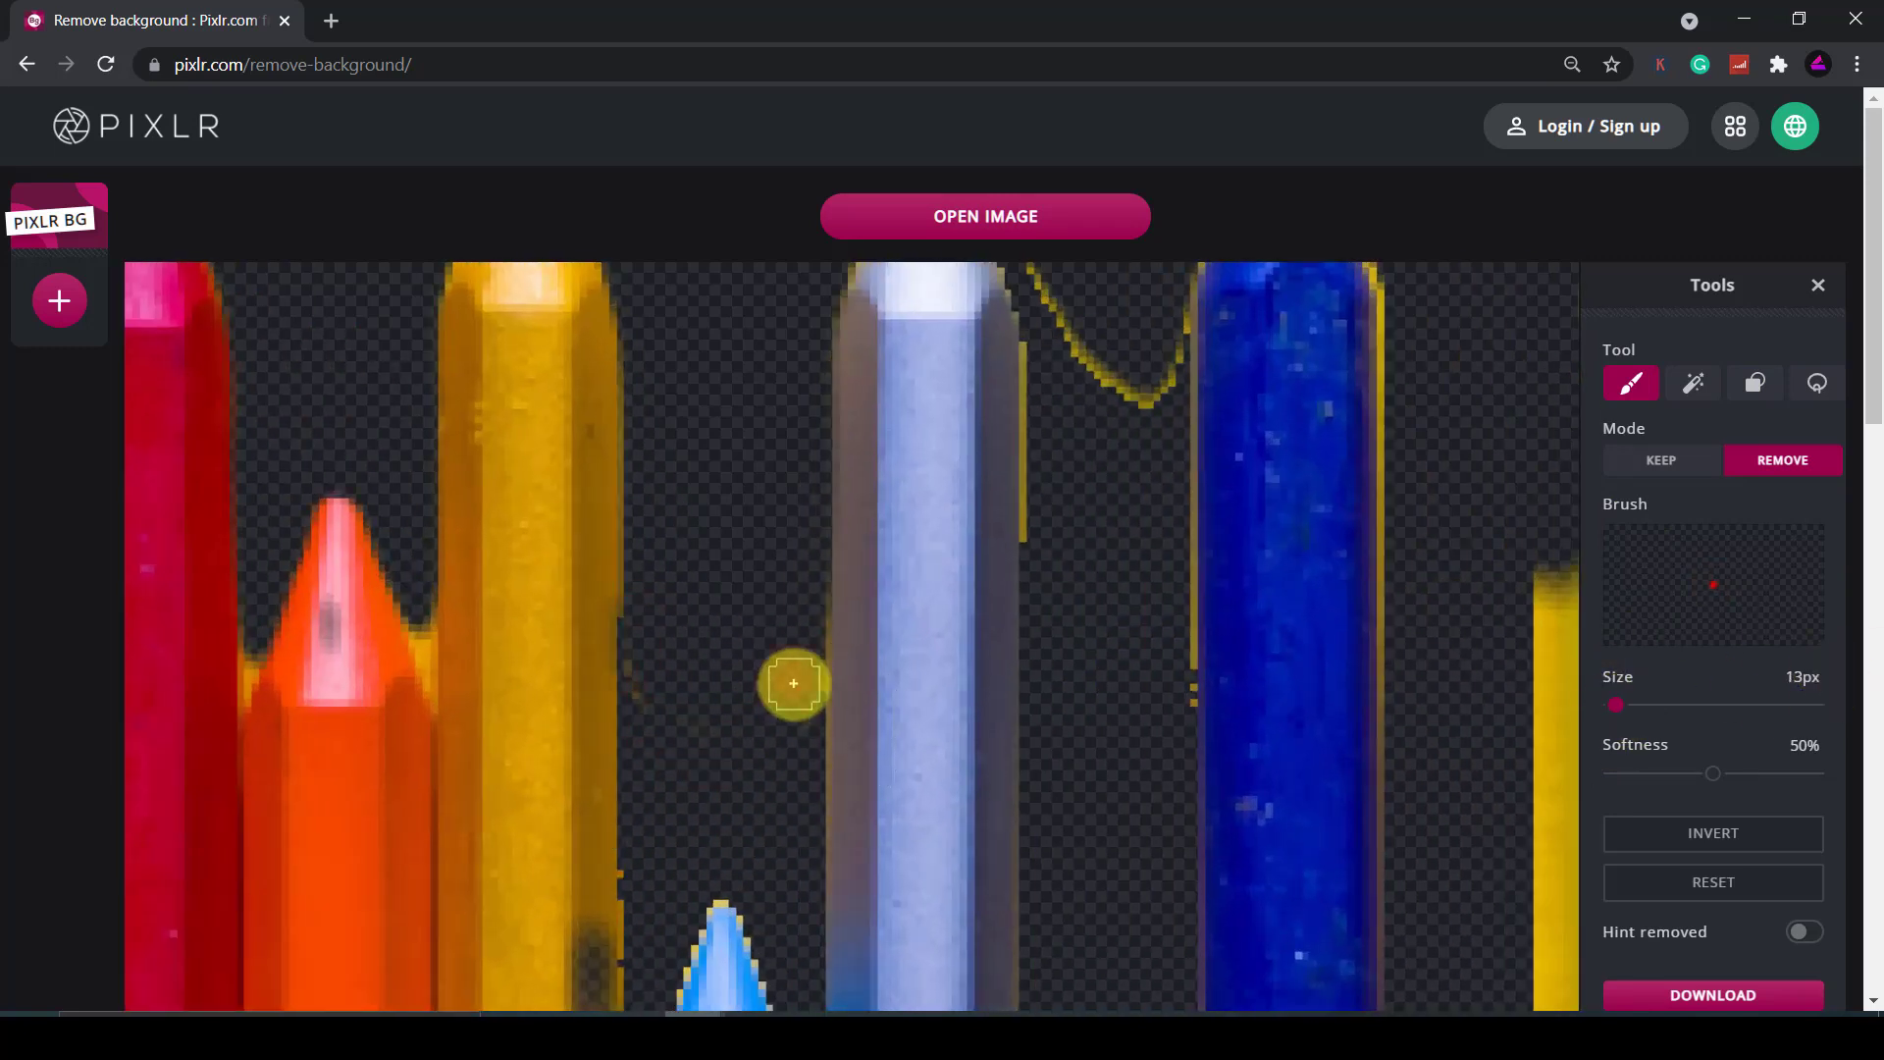
pyautogui.moveTo(650, 643); pyautogui.dragTo(687, 888)
pyautogui.scroll(-5, 1177, 408)
pyautogui.scroll(5, 976, 475)
pyautogui.moveTo(854, 368); pyautogui.dragTo(1043, 631)
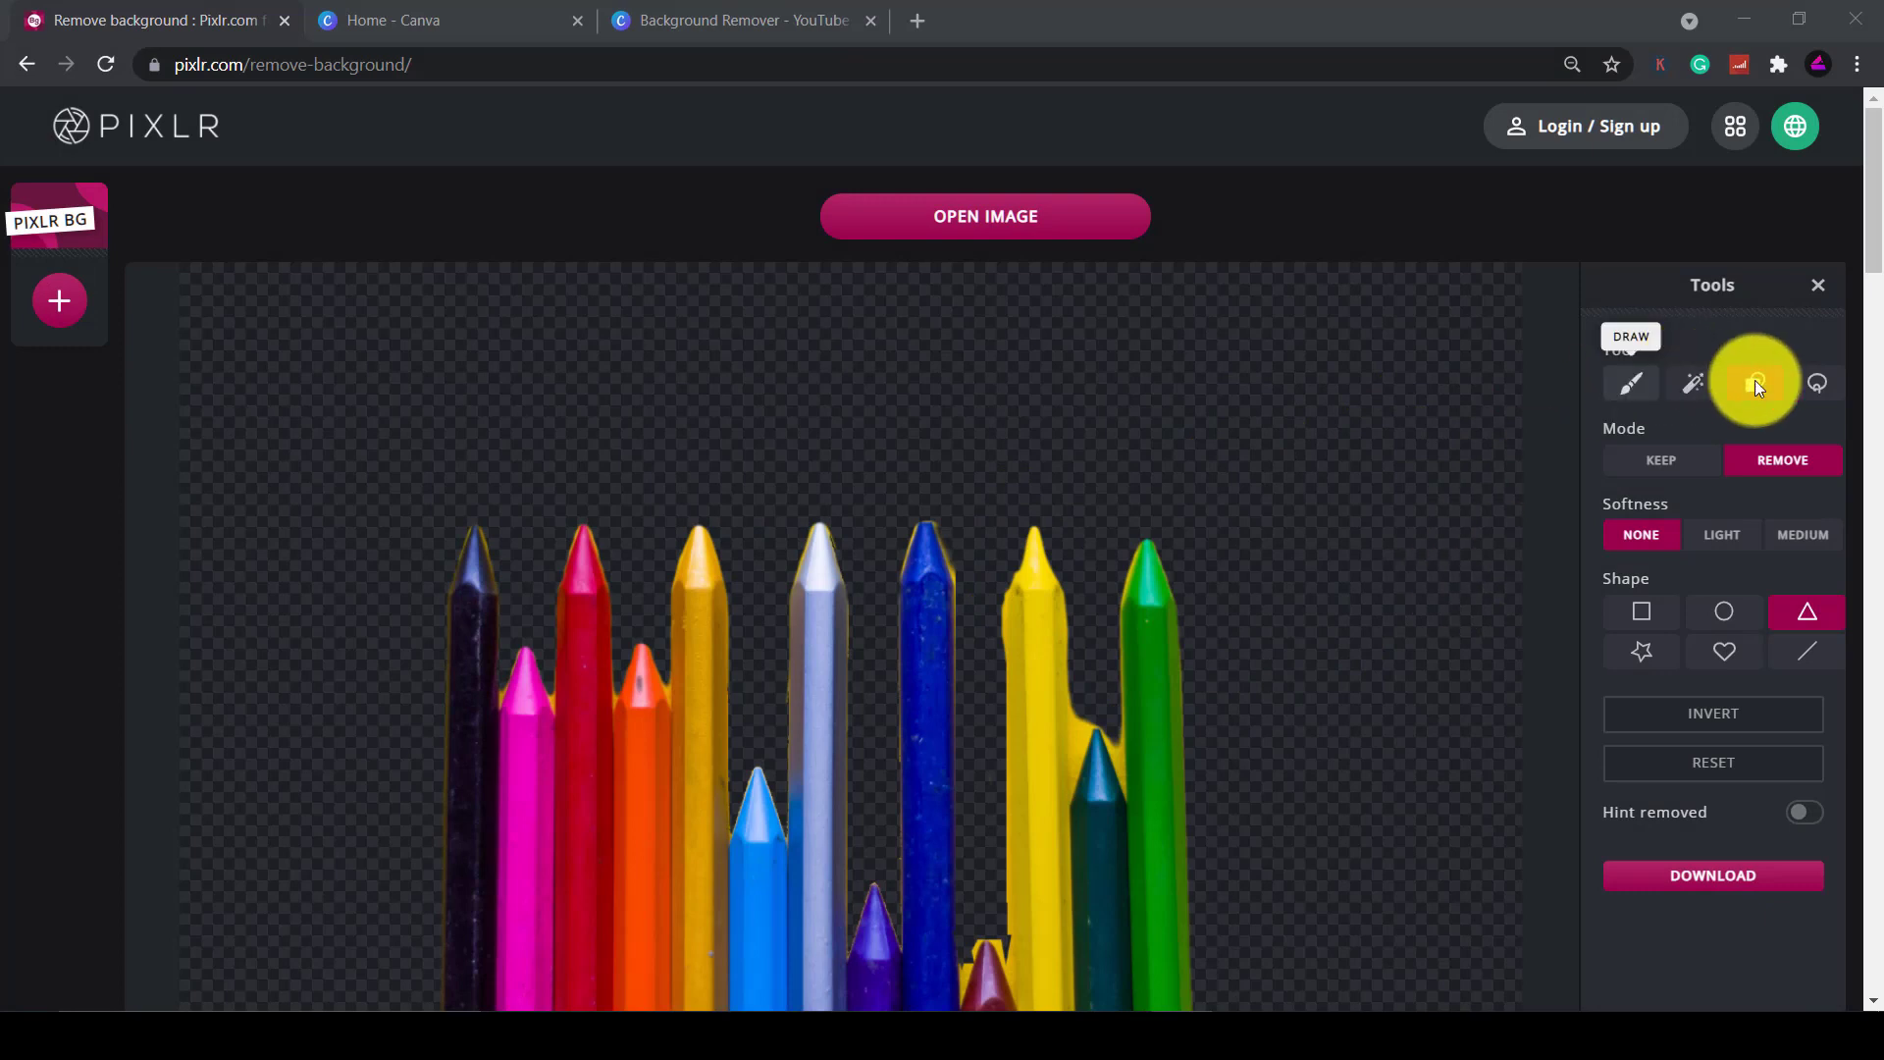
# Lasso away the right-hand crayons, bottom scraps and the leftover edge beside the blue crayon
pyautogui.click(1833, 402)
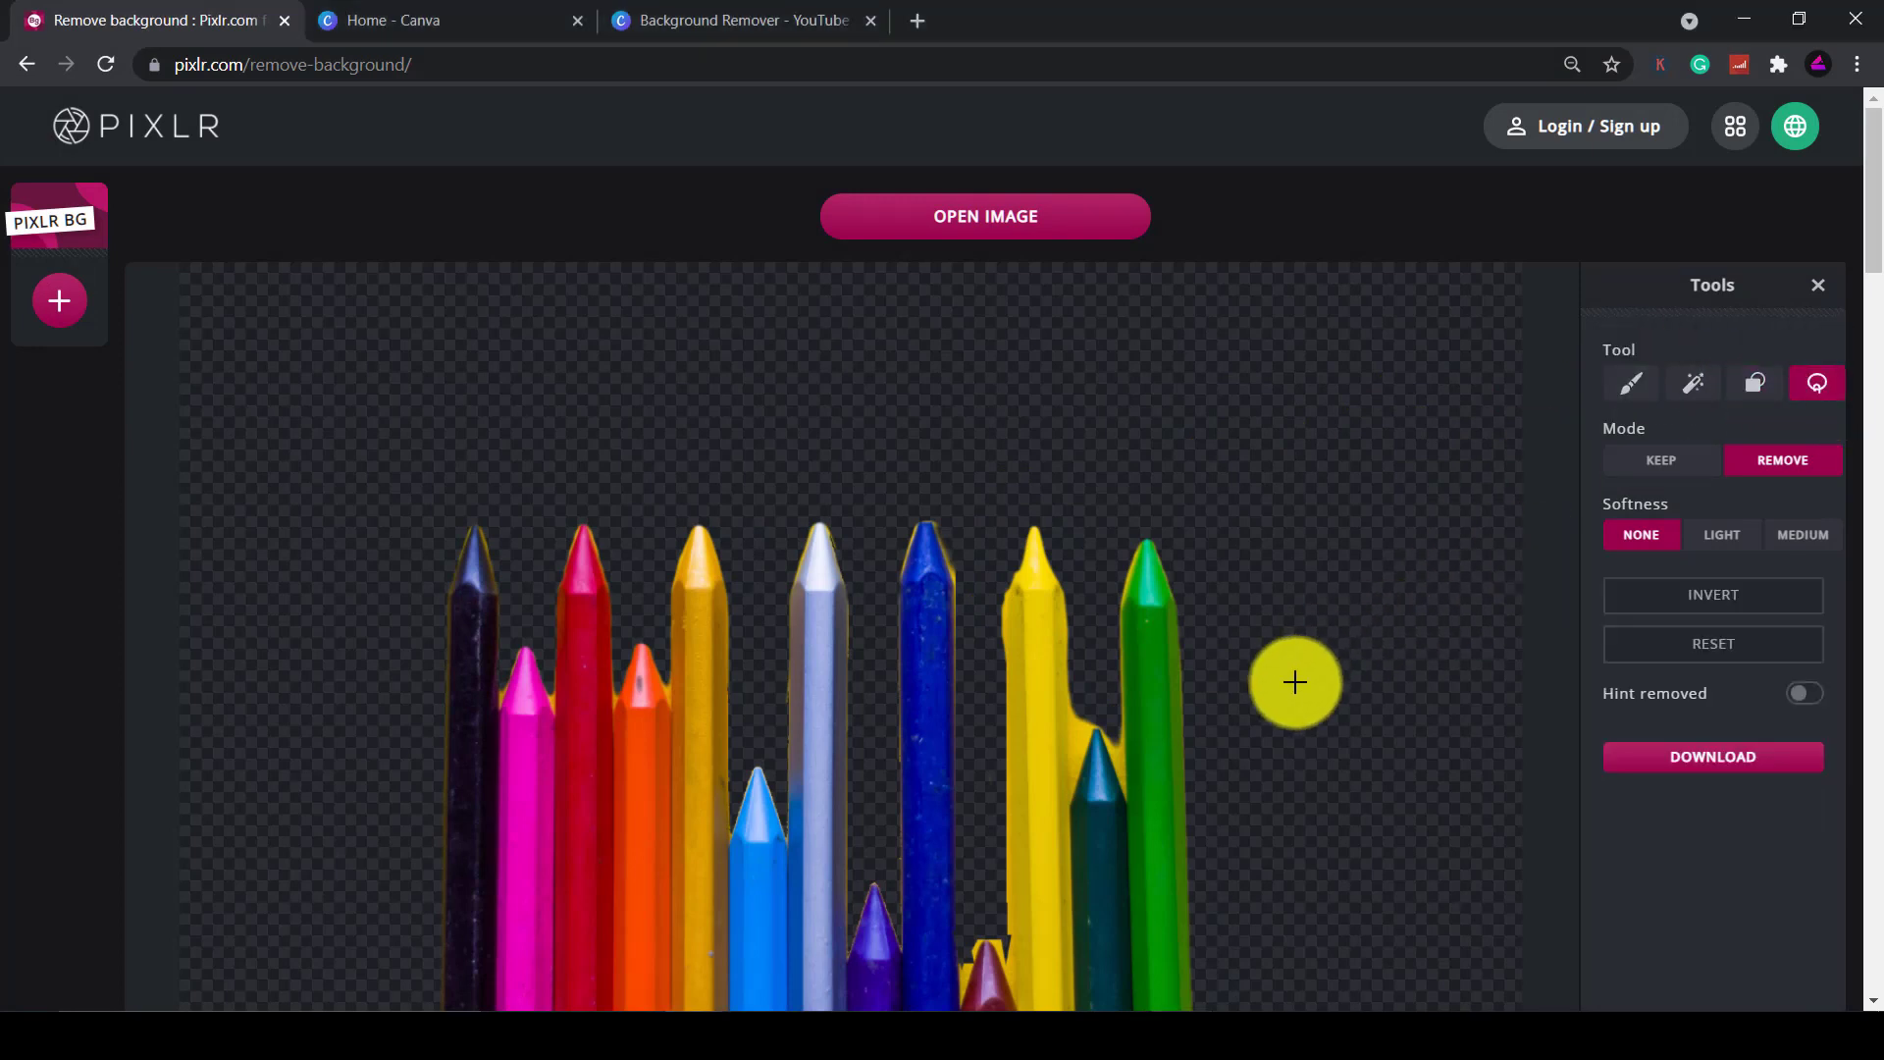
pyautogui.moveTo(1296, 680)
pyautogui.mouseDown()
pyautogui.moveTo(1292, 566)
pyautogui.moveTo(1149, 498)
pyautogui.moveTo(1077, 485)
pyautogui.moveTo(1026, 504)
pyautogui.moveTo(968, 682)
pyautogui.moveTo(982, 1008)
pyautogui.moveTo(1161, 1034)
pyautogui.moveTo(1272, 940)
pyautogui.moveTo(1323, 783)
pyautogui.moveTo(1292, 674)
pyautogui.mouseUp()
pyautogui.moveTo(1135, 874)
pyautogui.mouseDown()
pyautogui.moveTo(969, 854)
pyautogui.moveTo(934, 863)
pyautogui.moveTo(913, 923)
pyautogui.moveTo(1048, 939)
pyautogui.moveTo(1115, 913)
pyautogui.moveTo(1143, 866)
pyautogui.mouseUp()
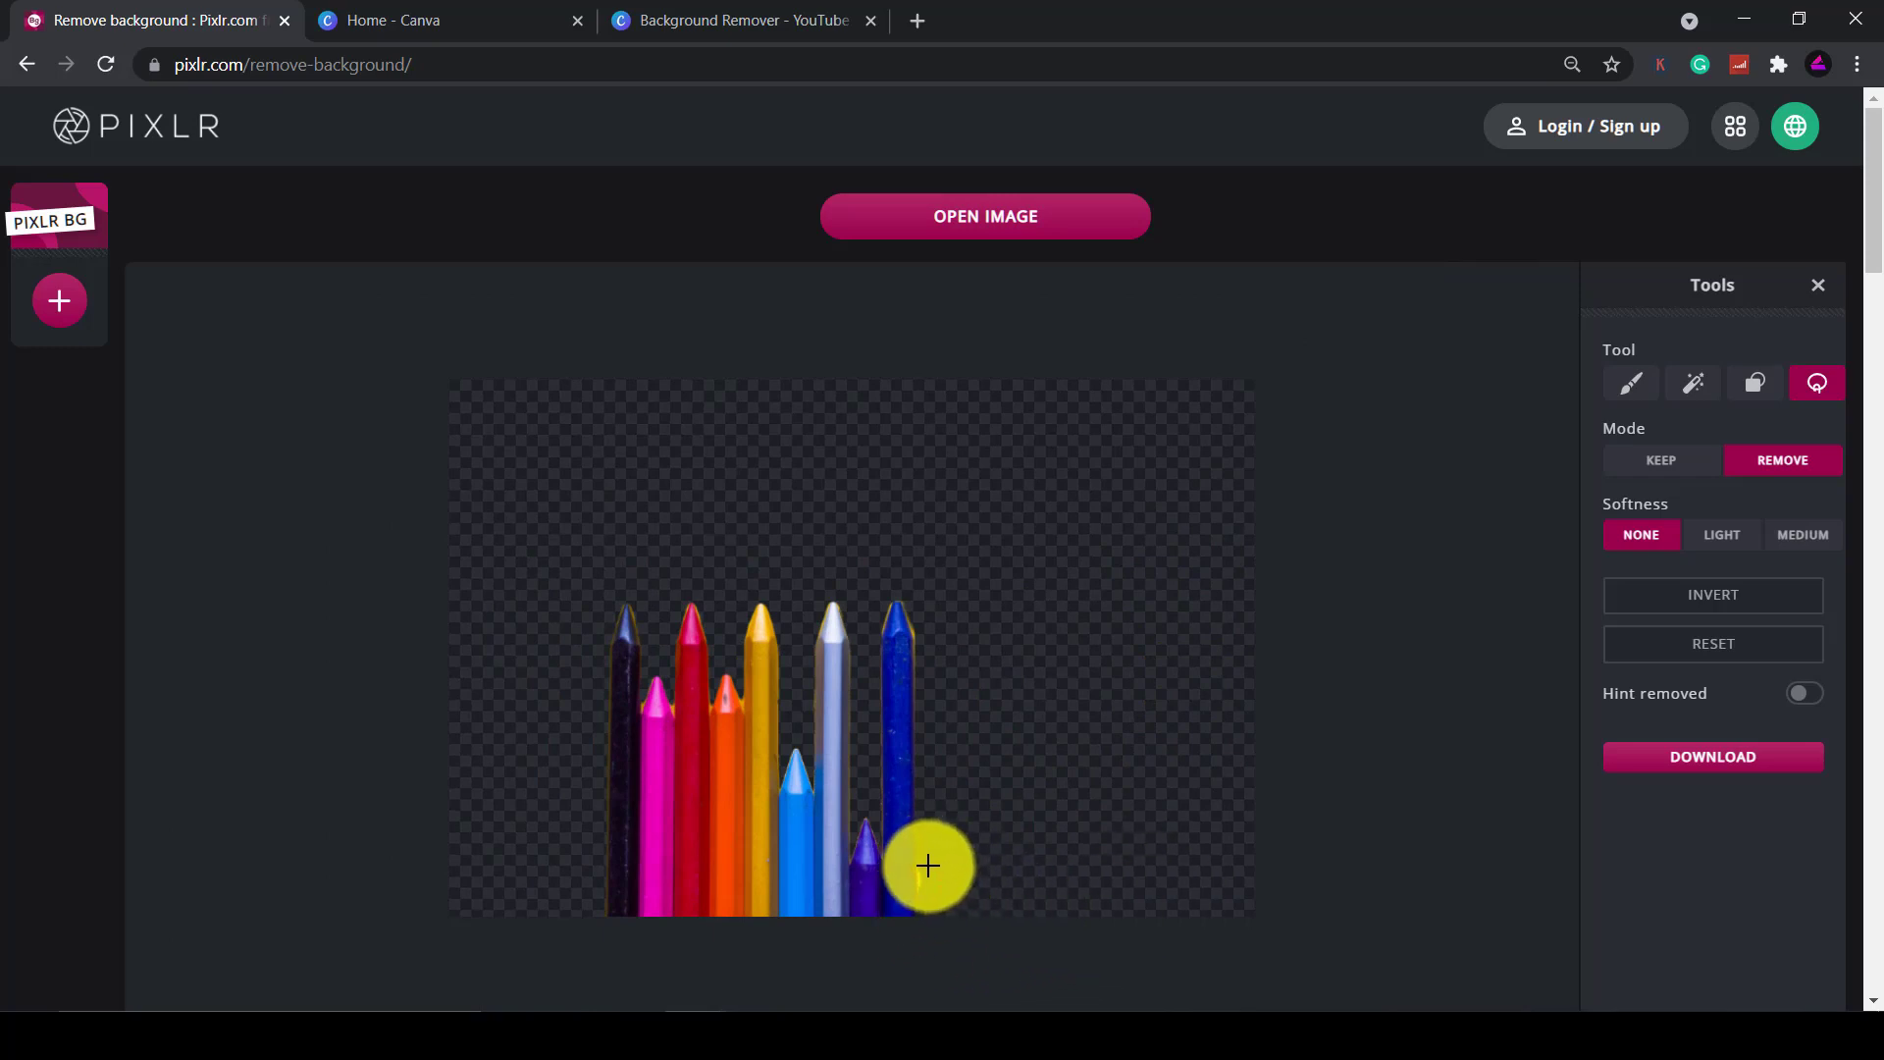
pyautogui.scroll(4, 892, 854)
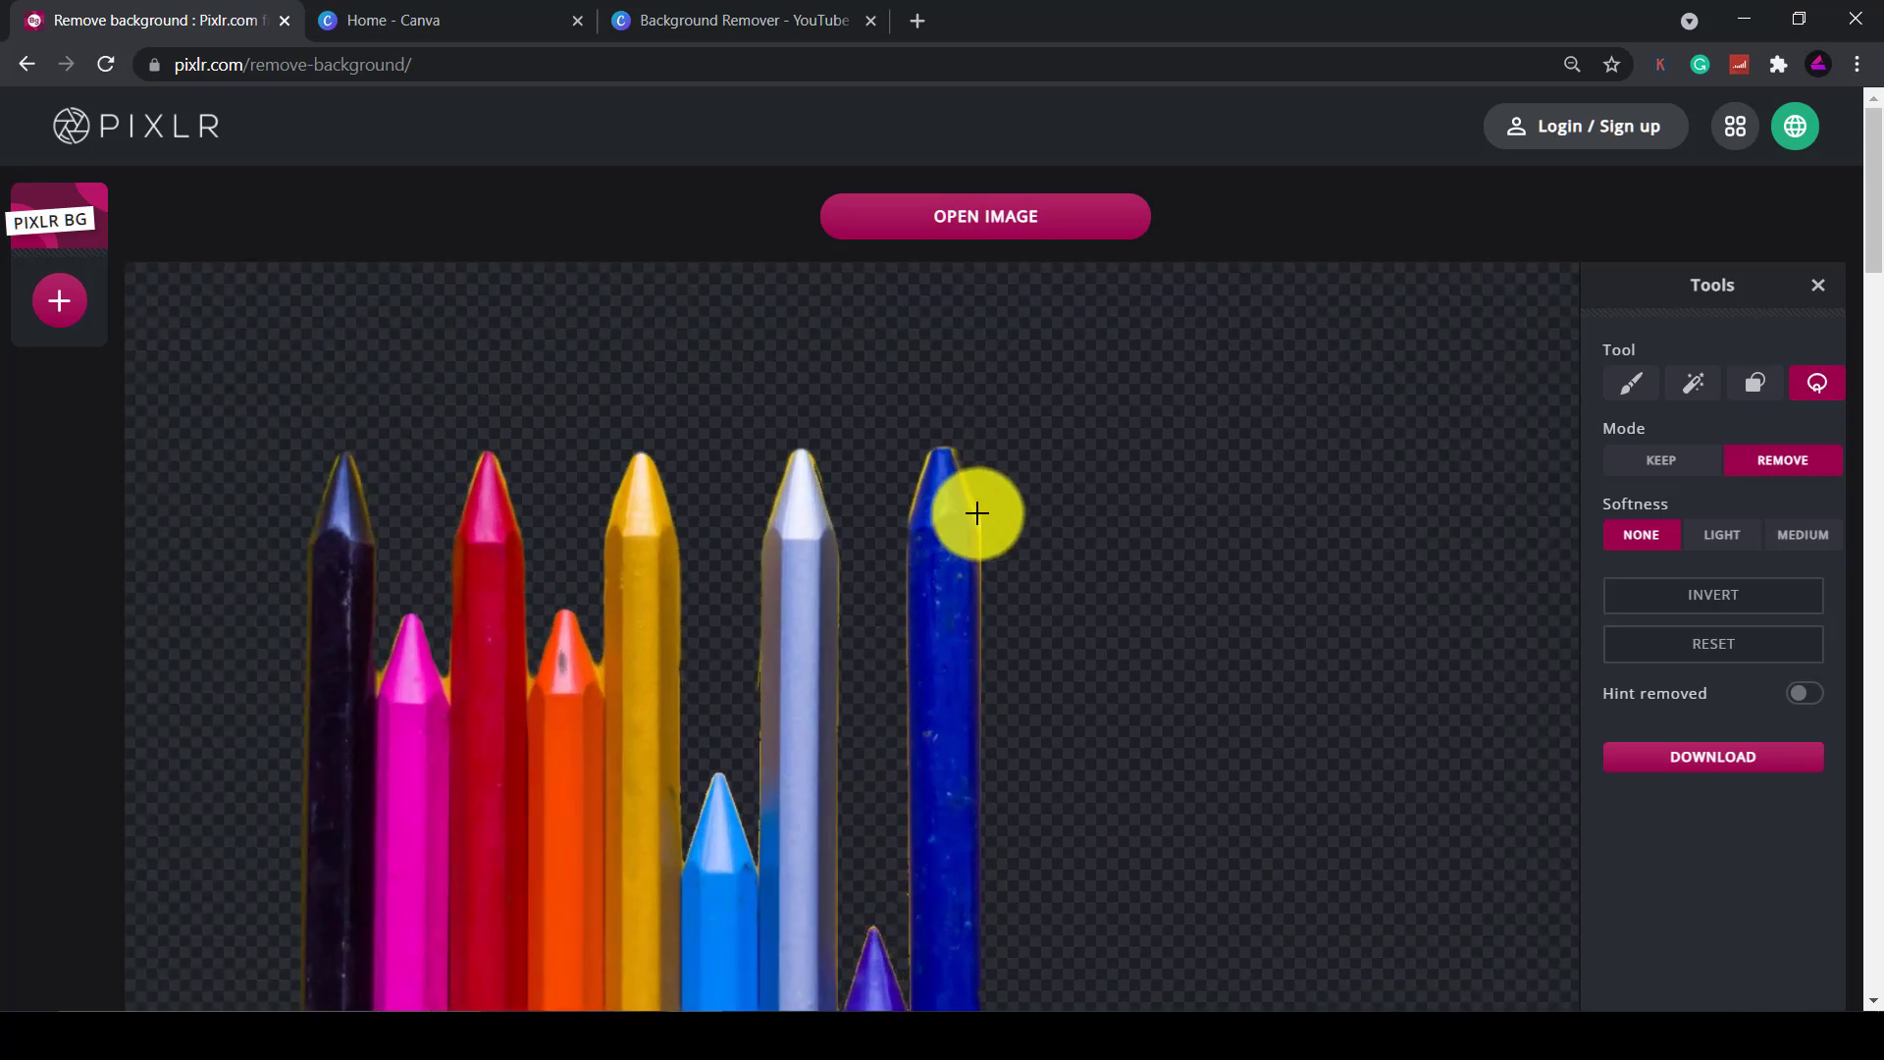
pyautogui.moveTo(942, 422)
pyautogui.mouseDown()
pyautogui.moveTo(1032, 489)
pyautogui.moveTo(1036, 564)
pyautogui.moveTo(996, 530)
pyautogui.mouseUp()
pyautogui.scroll(-5, 1073, 569)
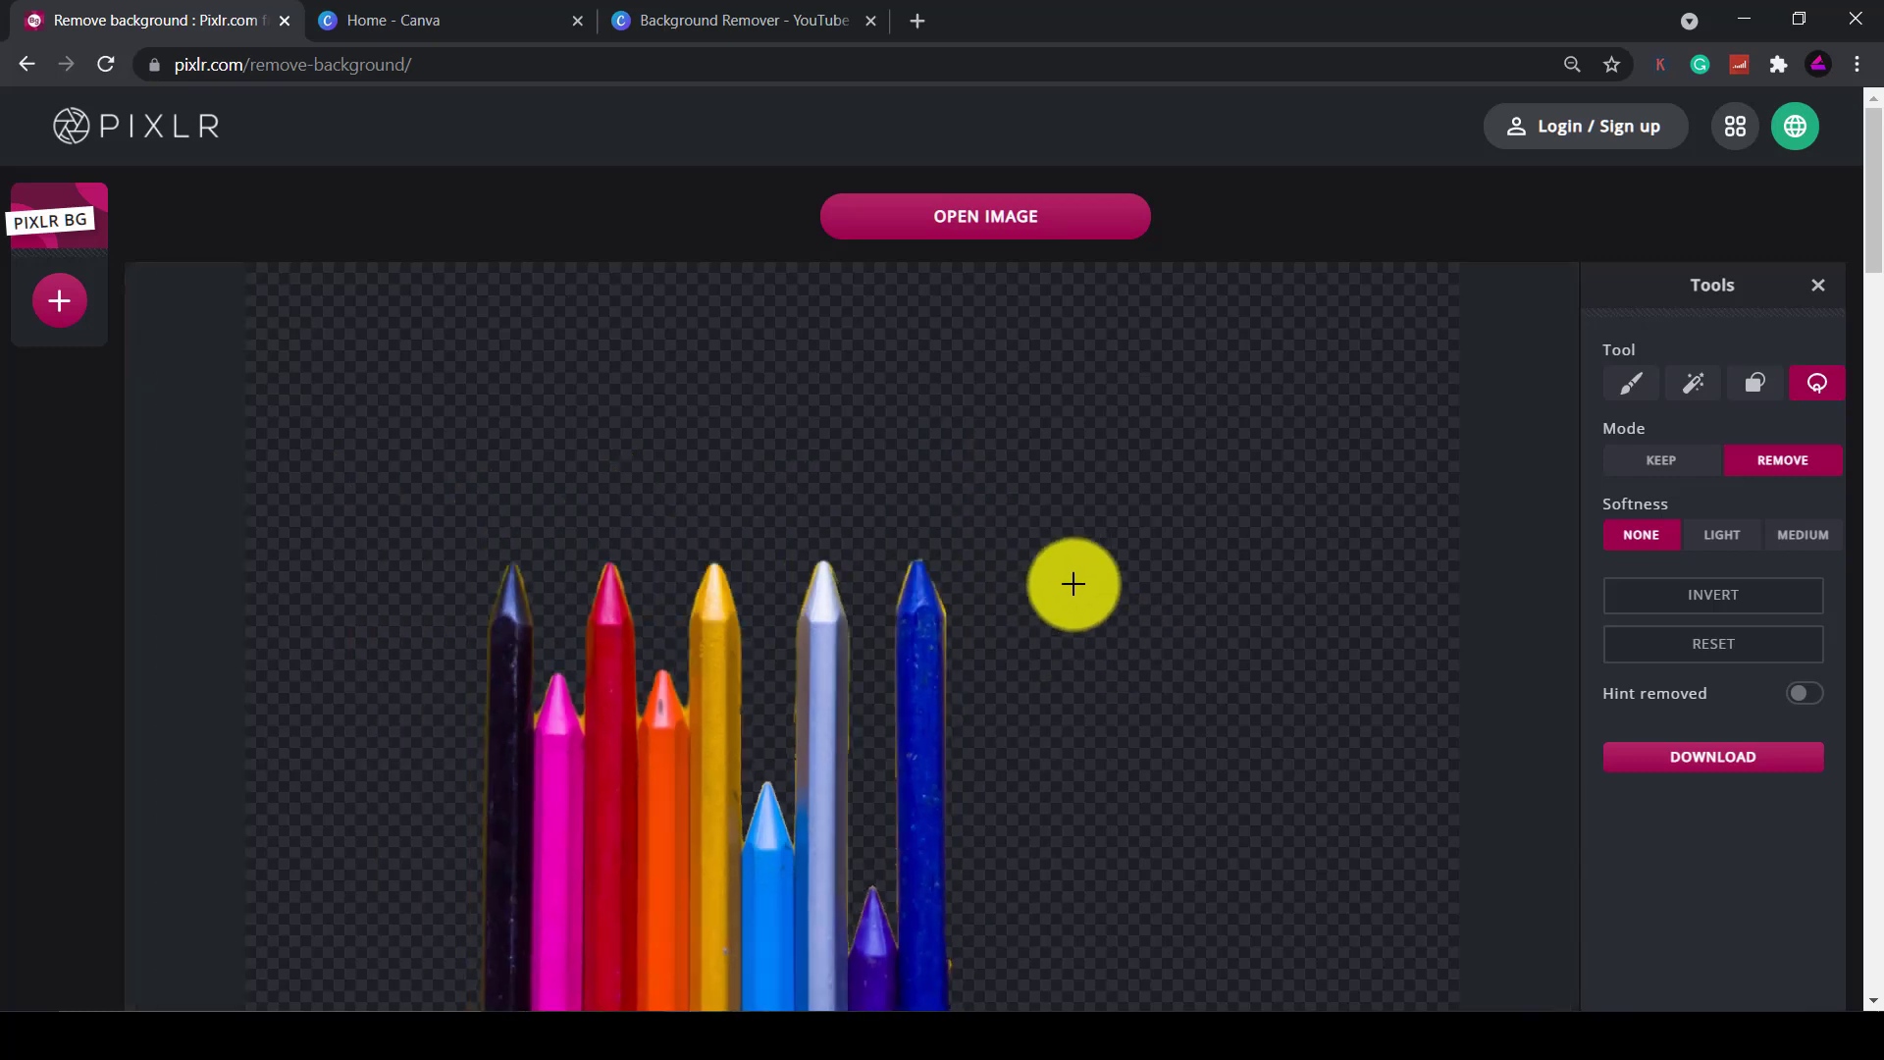